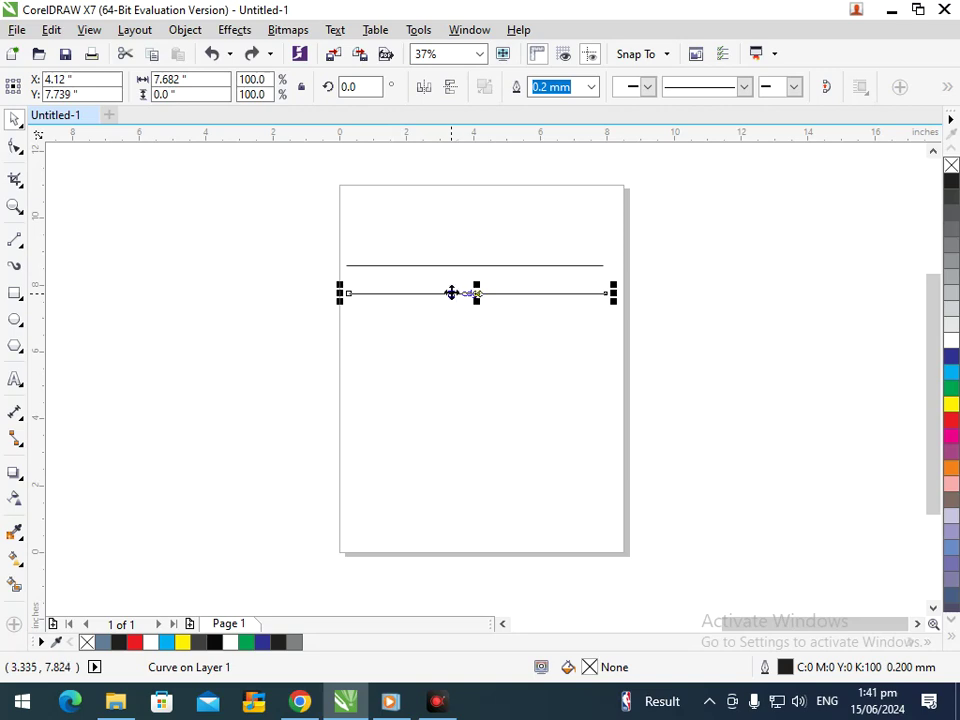
# Delete the horizontal line lying below the top one.
pyautogui.click(447, 283)
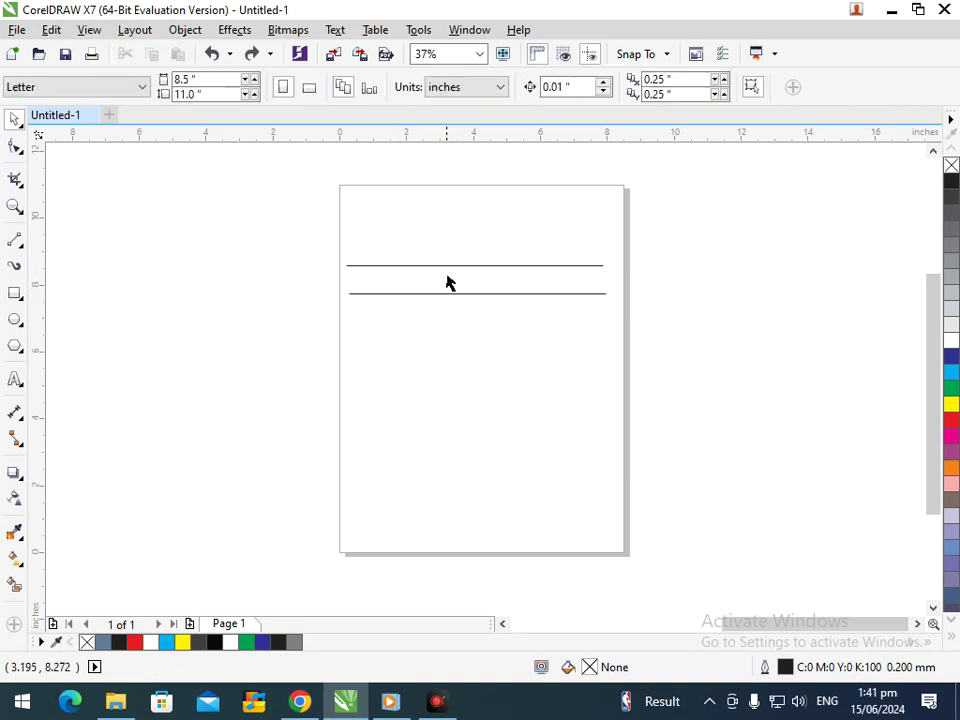
pyautogui.click(447, 274)
pyautogui.click(446, 293)
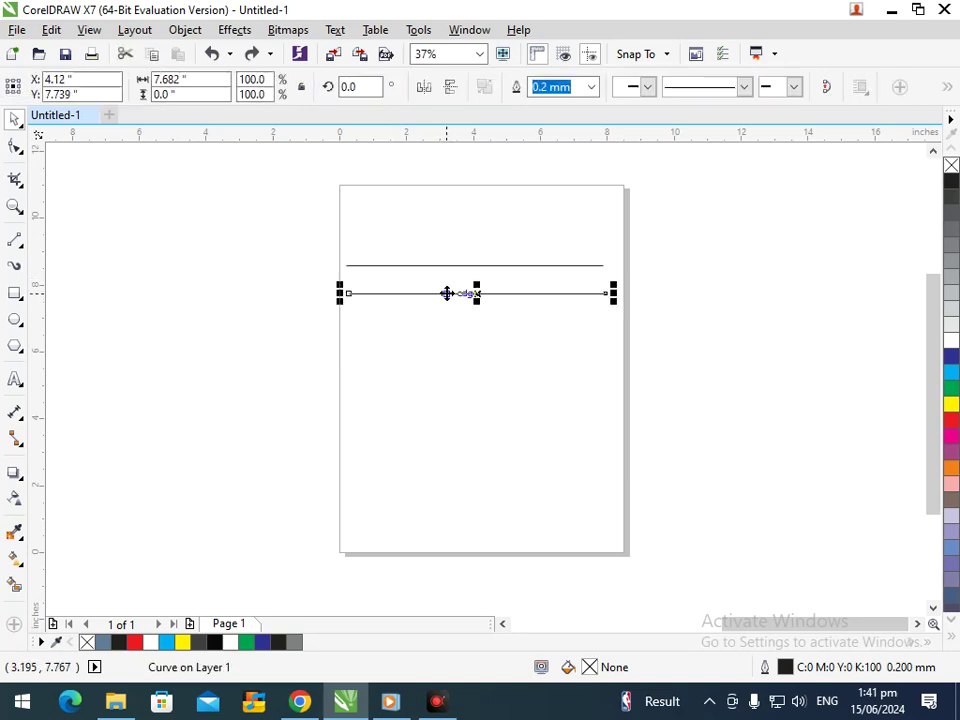
pyautogui.press('Delete')
# Duplicate the top horizontal line straight down by about 0.9 in and repeat the duplication to make a third, evenly spaced line.
pyautogui.moveTo(448, 268); pyautogui.dragTo(450, 295)
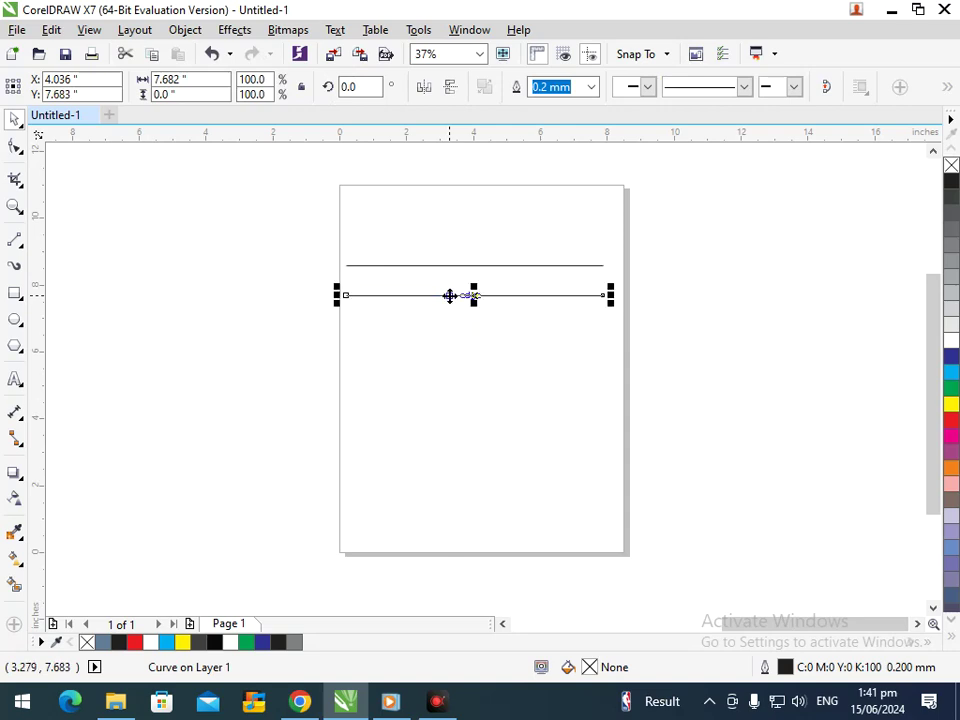
pyautogui.hotkey('ctrl', 'r')
pyautogui.click(448, 346)
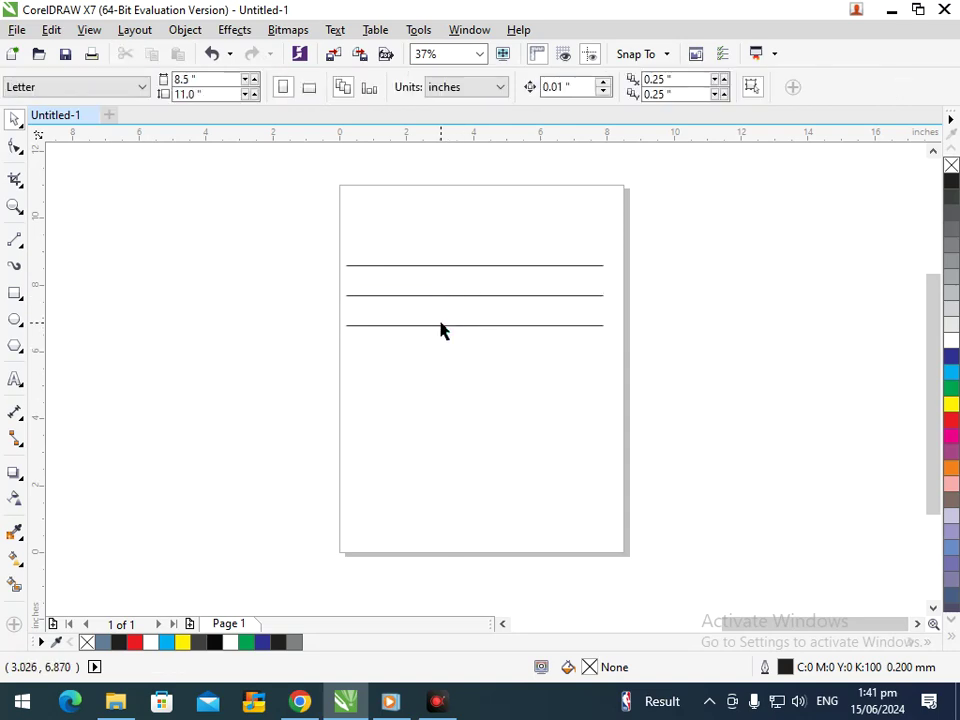
# Shorten the lowest line to its right half by bringing its left end to the midpoint.
pyautogui.click(440, 326)
pyautogui.moveTo(346, 325); pyautogui.dragTo(467, 328)
pyautogui.click(452, 349)
# Group the three lines and place the group's rotation center on the left end of the short line.
pyautogui.moveTo(272, 240); pyautogui.dragTo(669, 375)
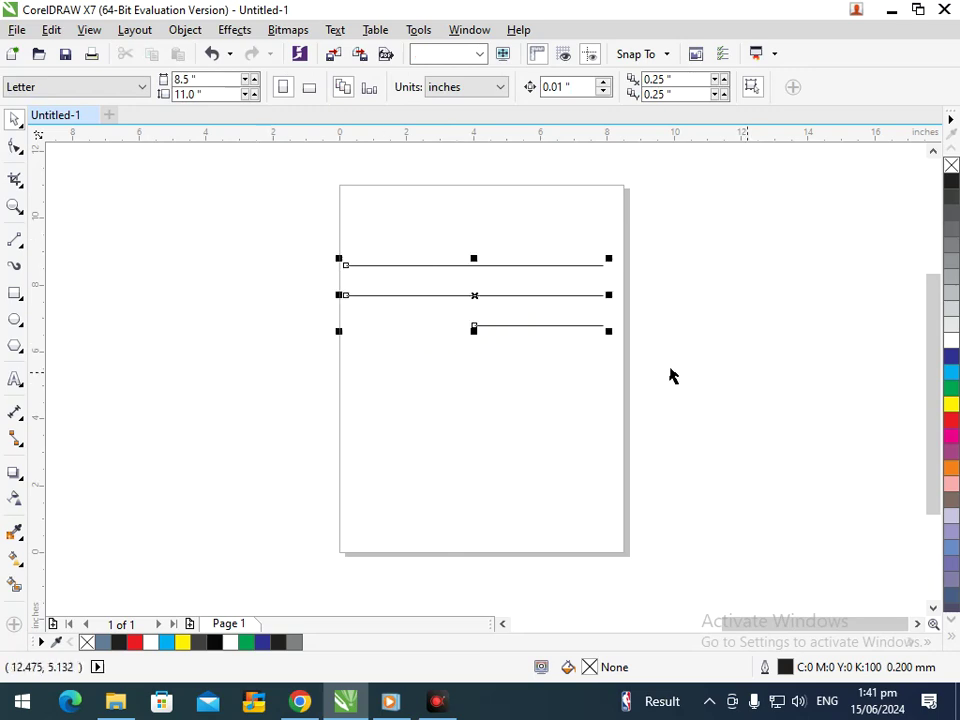
pyautogui.hotkey('ctrl', 'g')
pyautogui.click(499, 328)
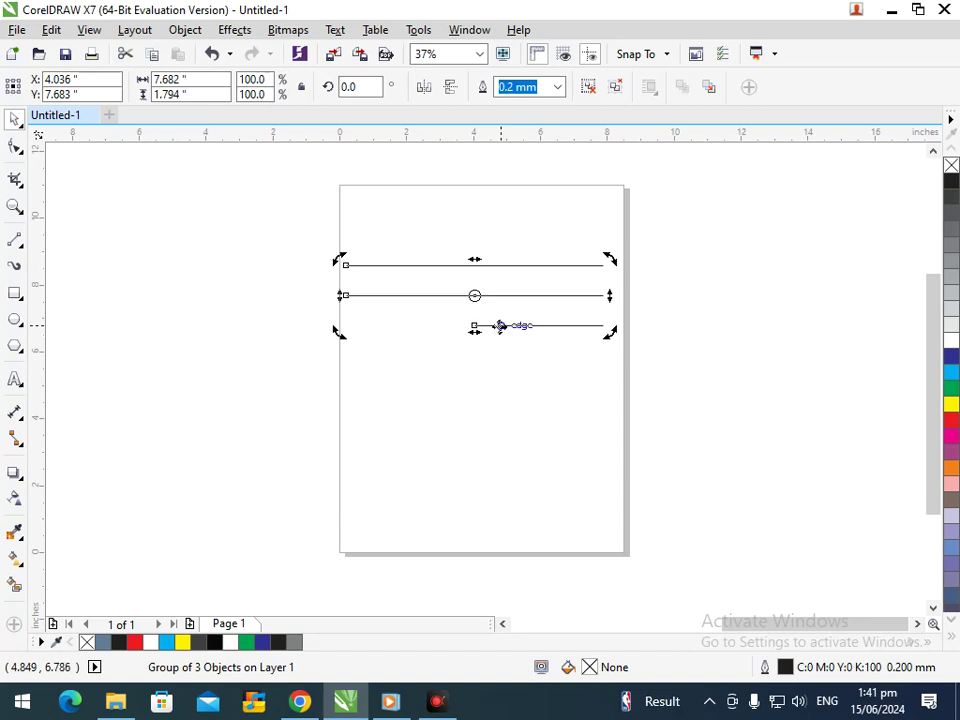
pyautogui.moveTo(474, 295); pyautogui.dragTo(476, 326)
# Try rotating the group about its relocated center, first freehand and again by 258 degrees, undoing each rotation.
pyautogui.moveTo(612, 259); pyautogui.dragTo(615, 285)
pyautogui.hotkey('ctrl', 'z')
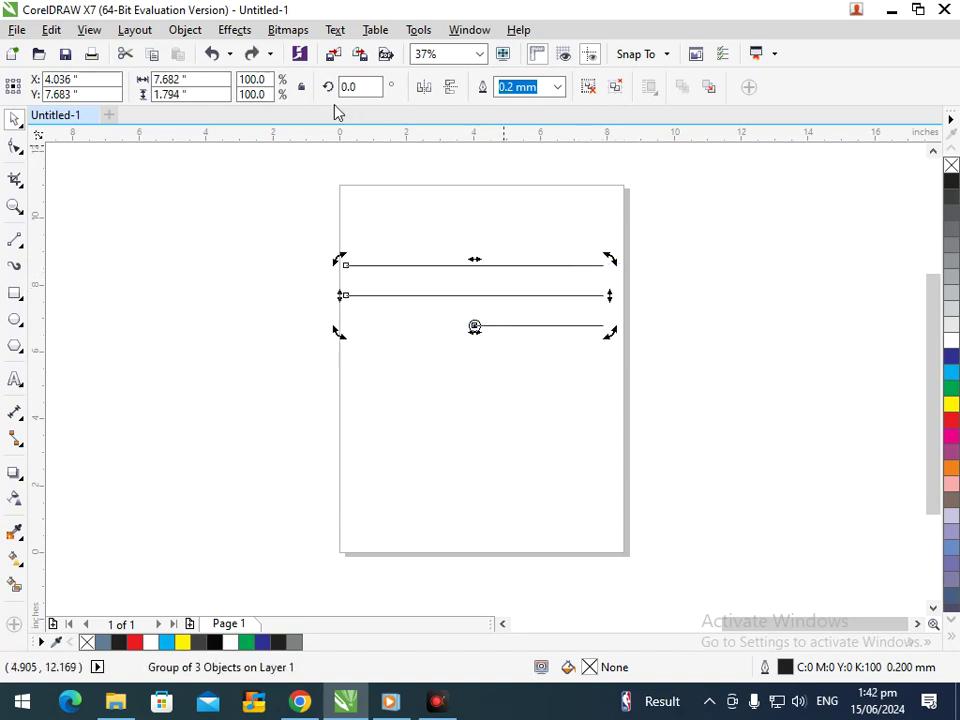
pyautogui.doubleClick(366, 85)
pyautogui.write('28')
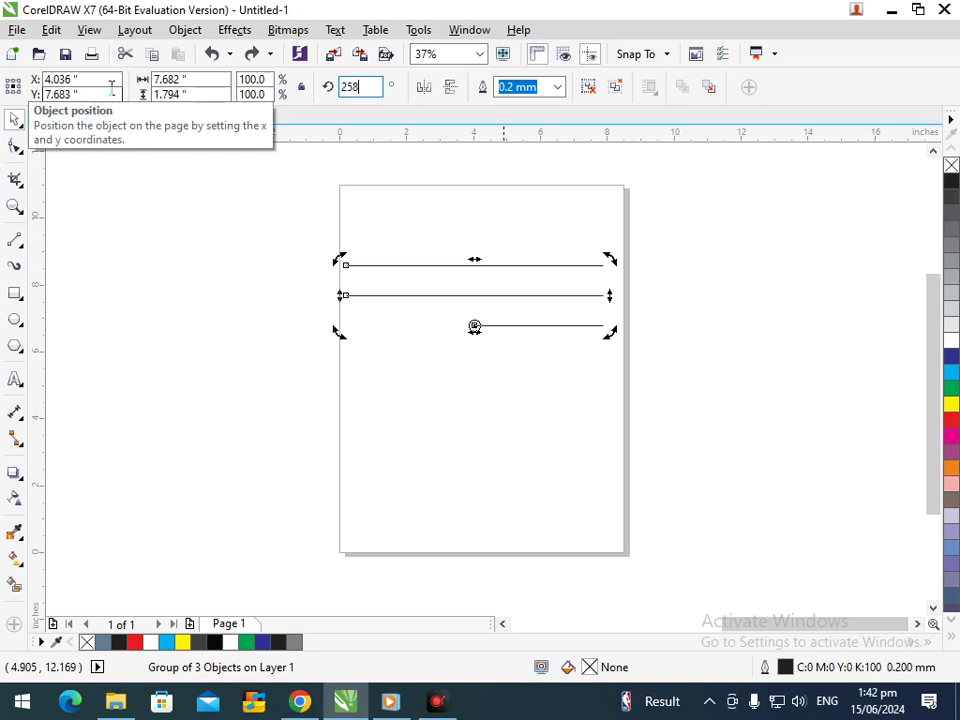
pyautogui.press('Return')
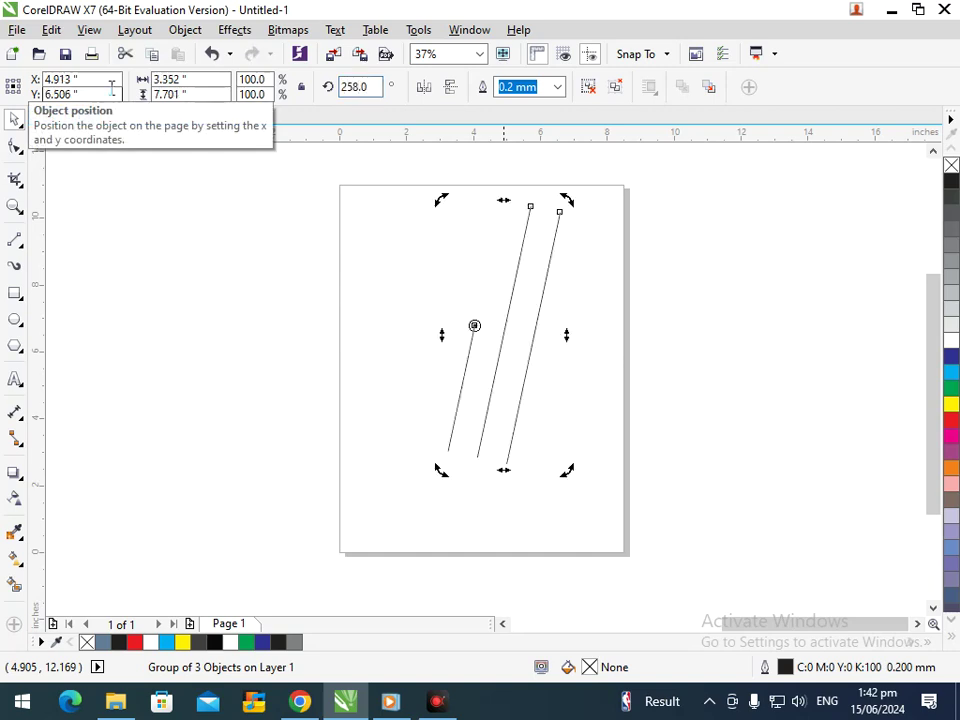
pyautogui.hotkey('ctrl', 'z')
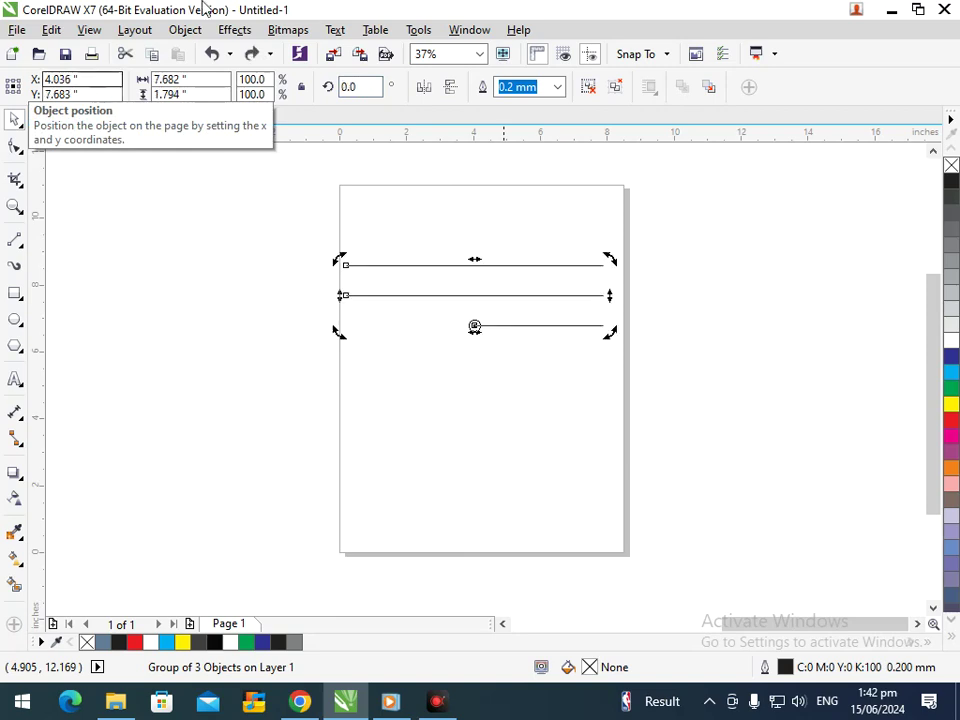
# Open the Rotate transformation settings and set a 288-degree angle with 4 copies.
pyautogui.click(372, 30)
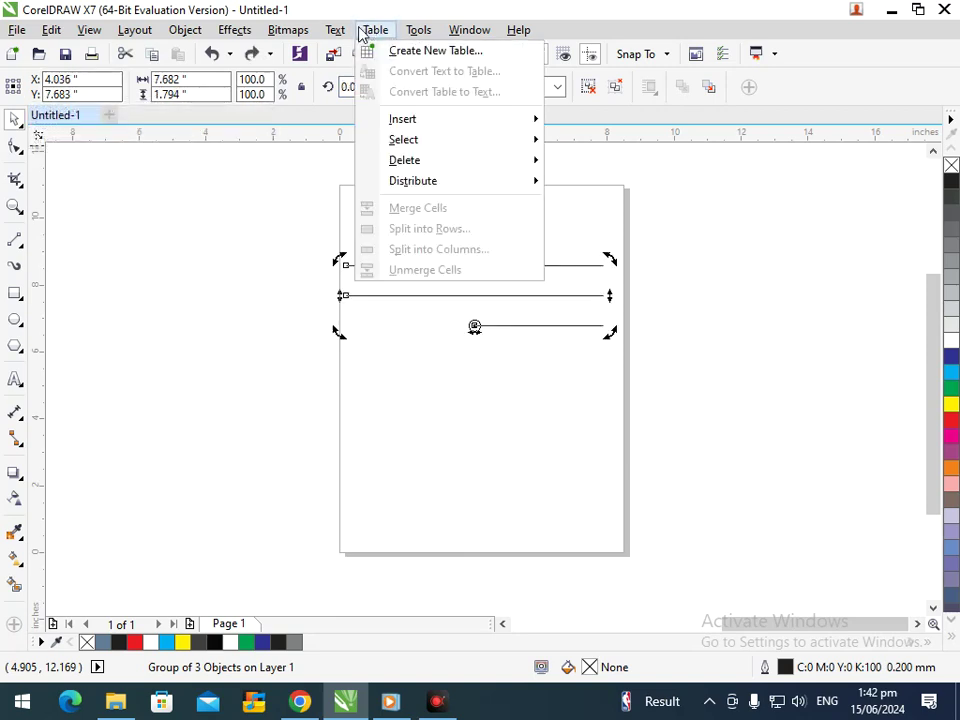
pyautogui.moveTo(477, 38)
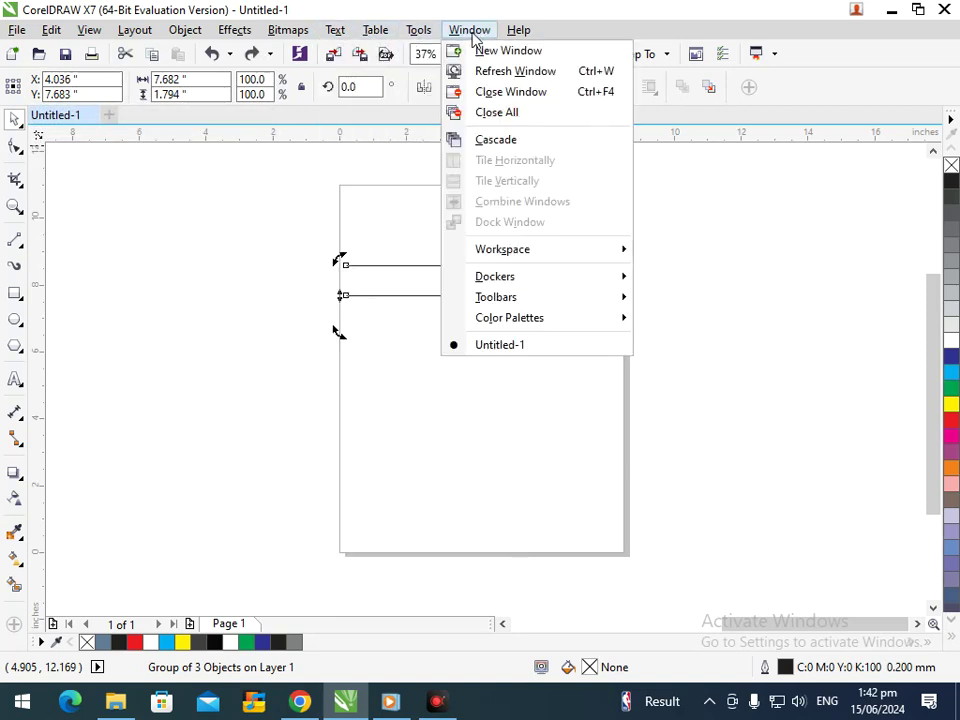
pyautogui.moveTo(619, 275)
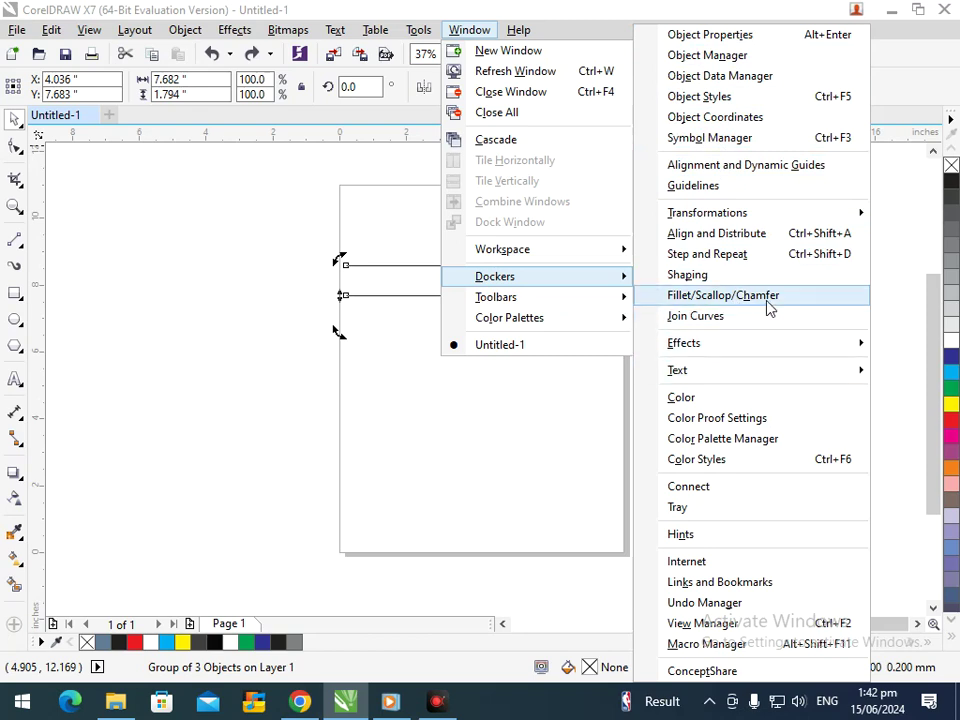
pyautogui.moveTo(761, 216)
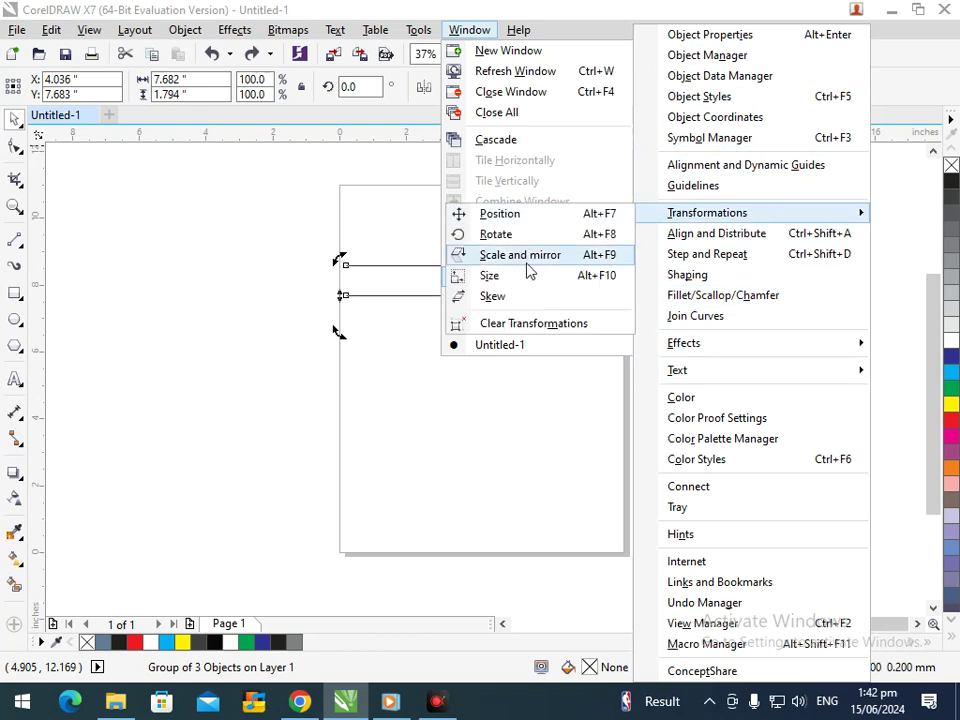
pyautogui.click(560, 238)
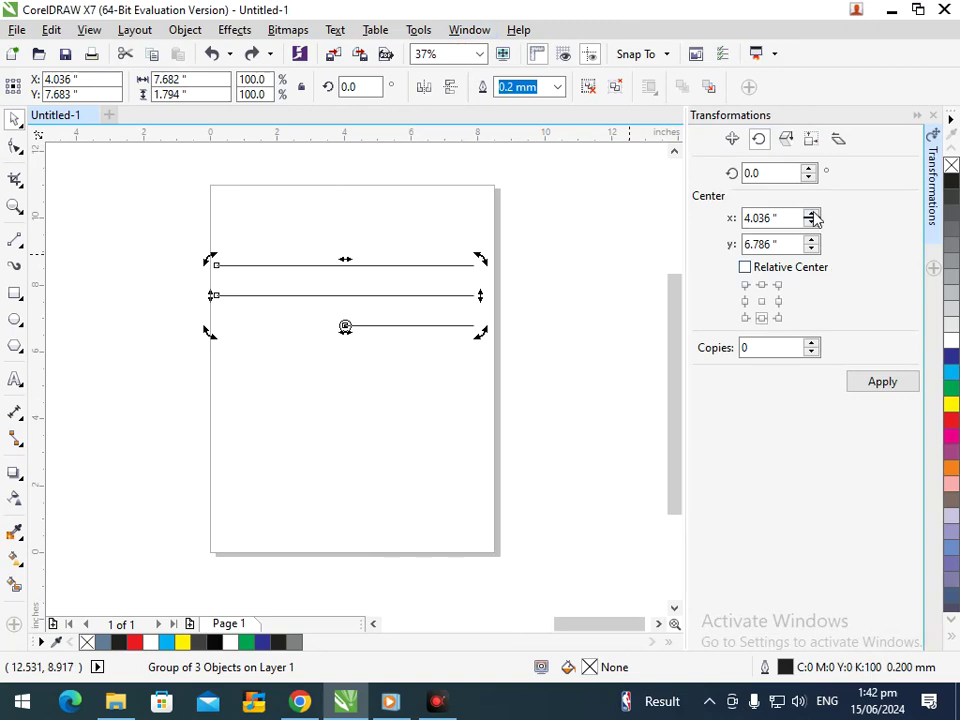
pyautogui.moveTo(771, 173); pyautogui.dragTo(552, 180)
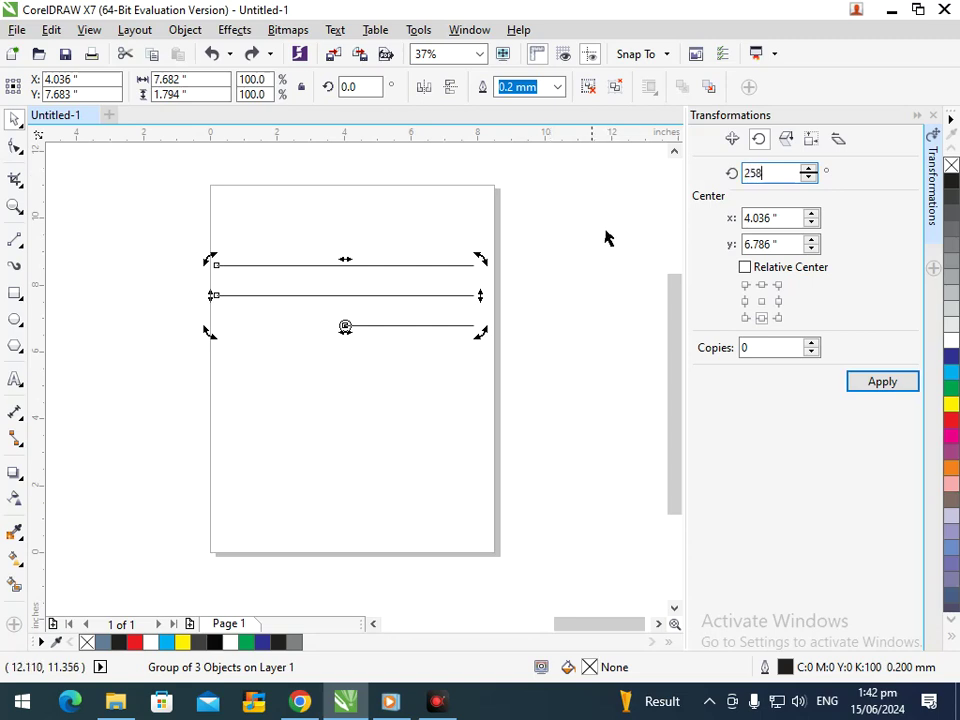
pyautogui.click(772, 350)
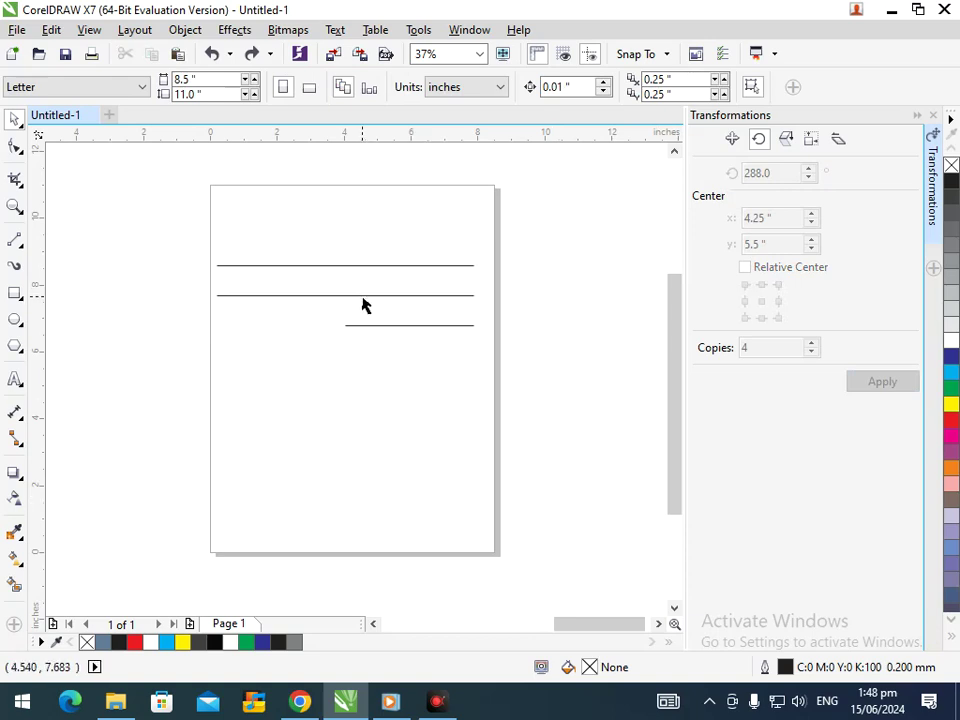
# Rotate the group of two long lines by 288 degrees with 4 copies about the short line's left end, forming a star.
pyautogui.moveTo(362, 296); pyautogui.dragTo(283, 304)
pyautogui.hotkey('ctrl', 'z')
pyautogui.click(319, 295)
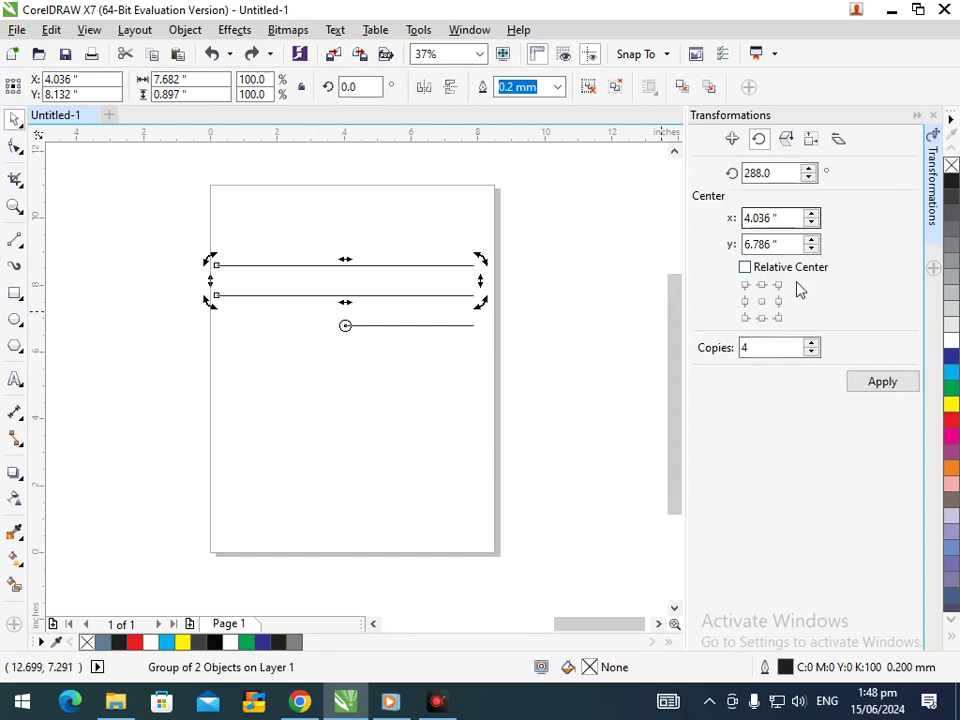
pyautogui.click(866, 388)
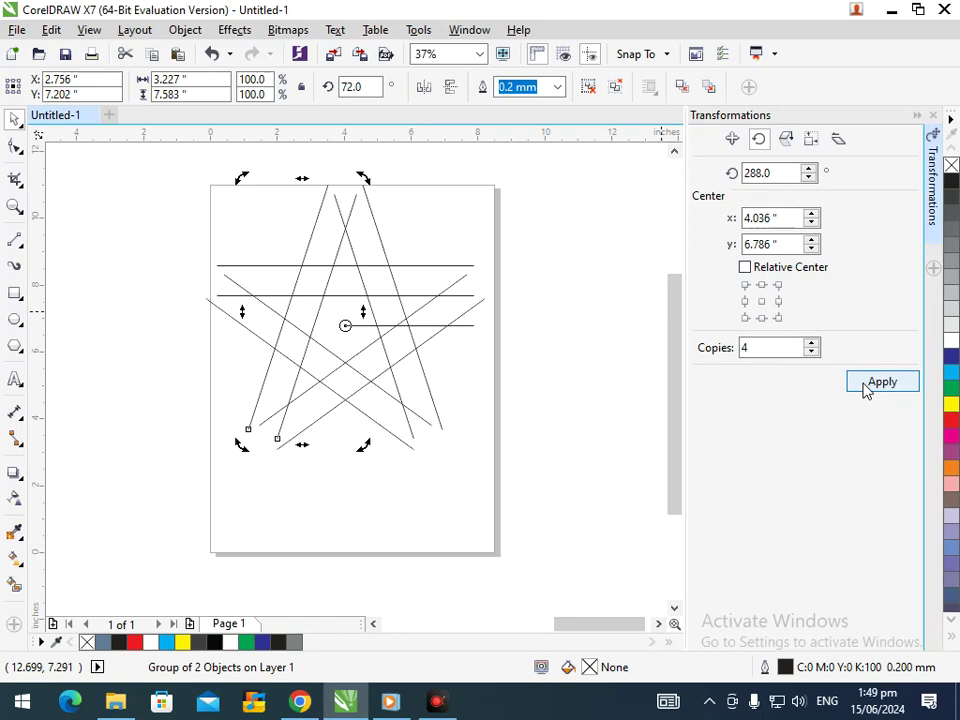
pyautogui.click(519, 568)
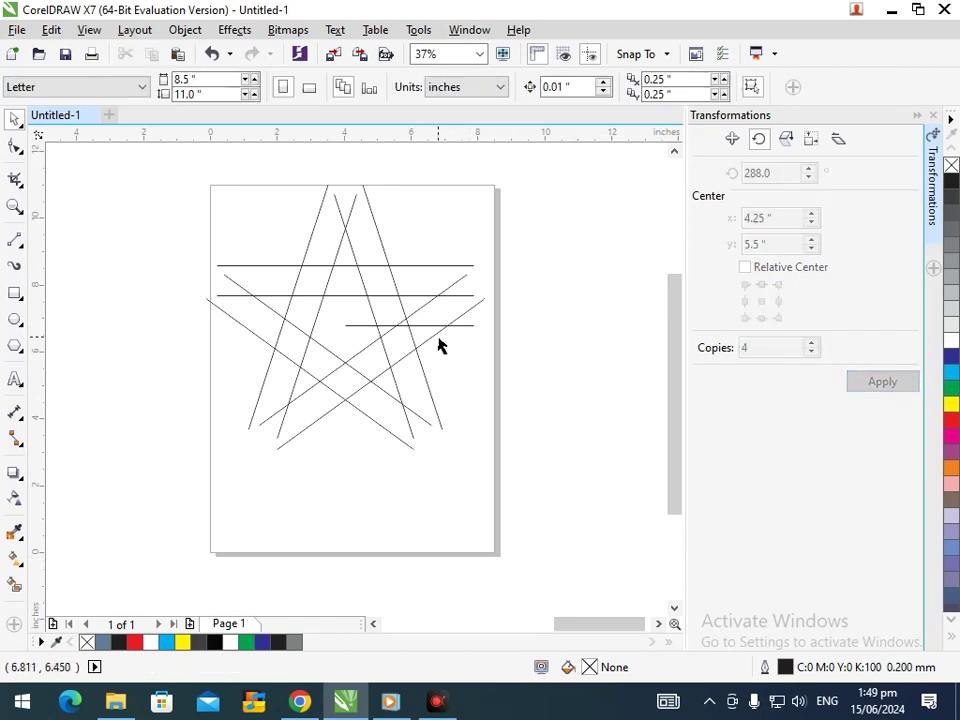
# Add a circle about 2.18 in in diameter over the star's upper center, with its lower edge near the short line.
pyautogui.moveTo(340, 345)
pyautogui.mouseDown()
pyautogui.moveTo(332, 327)
pyautogui.moveTo(340, 317)
pyautogui.moveTo(317, 334)
pyautogui.moveTo(347, 326)
pyautogui.moveTo(315, 339)
pyautogui.moveTo(346, 325)
pyautogui.mouseUp()
pyautogui.click(342, 332)
pyautogui.click(343, 332)
pyautogui.click(344, 337)
pyautogui.click(344, 333)
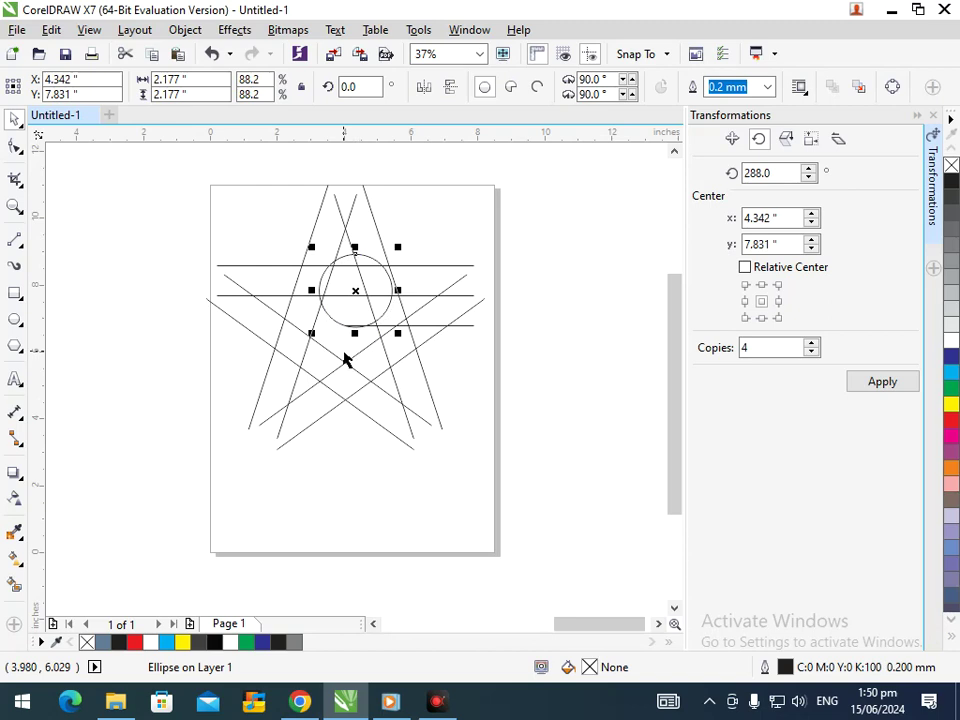
# Nudge the circle right until its center is at X 4.512 in.
pyautogui.press('Right')
pyautogui.press('Right')
pyautogui.press('Right')
pyautogui.press('Right')
pyautogui.press('Right')
pyautogui.press('Right')
pyautogui.press('Right')
pyautogui.press('Right')
pyautogui.press('Right')
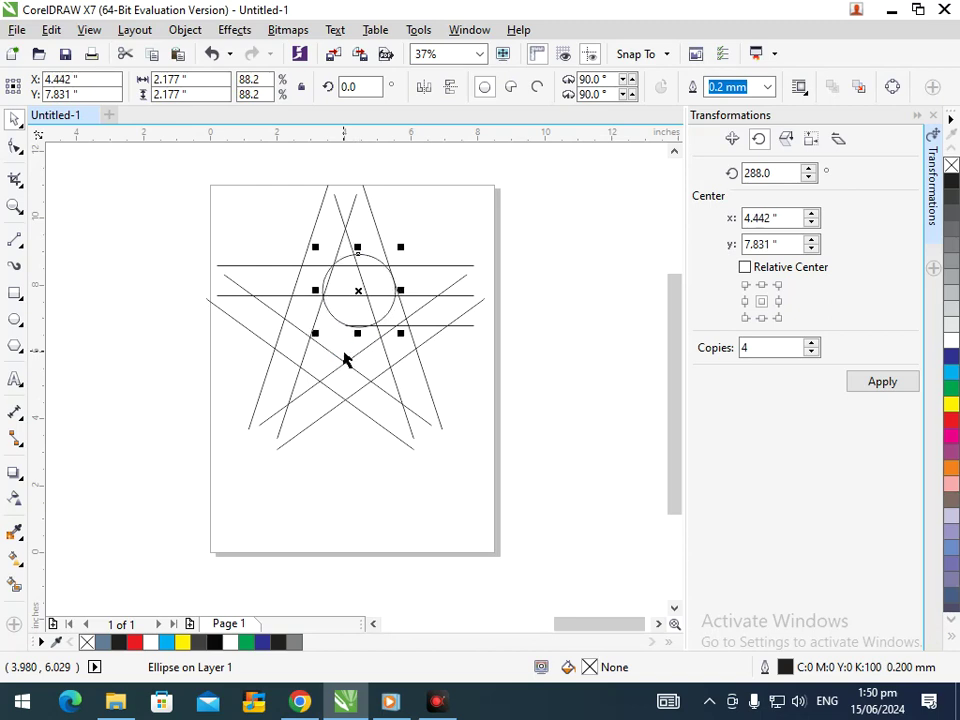
pyautogui.press('Right')
pyautogui.press('Right')
pyautogui.press('Right')
pyautogui.press('Right')
pyautogui.press('Right')
pyautogui.press('Right')
pyautogui.press('Right')
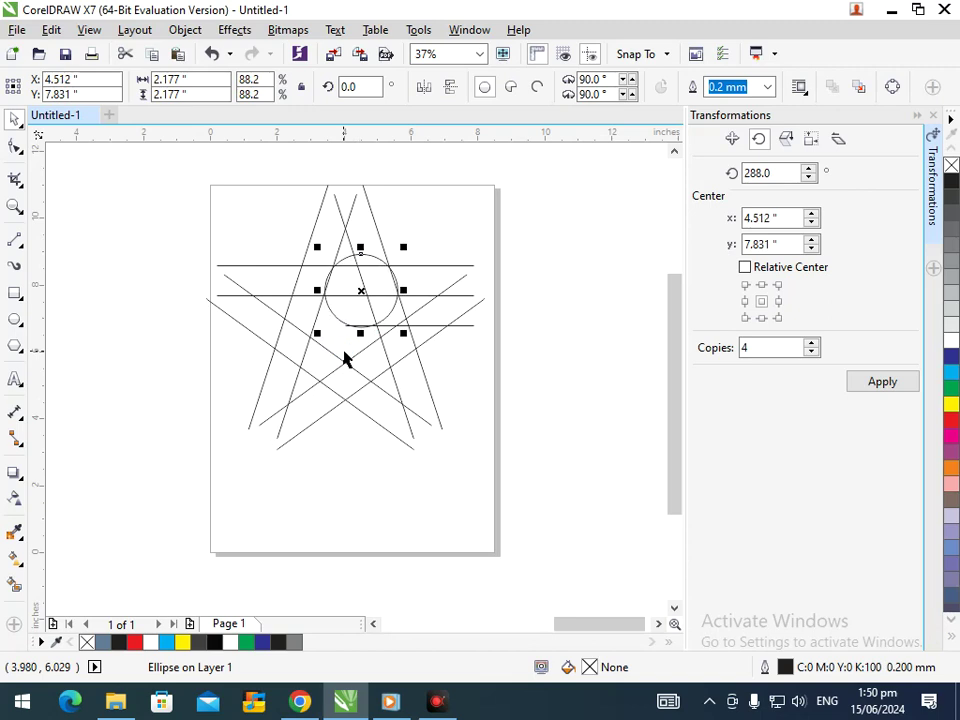
# Scale the circle down about its center to about 2.05 in so it fits above the short line.
pyautogui.click(519, 350)
pyautogui.press('F2')
pyautogui.moveTo(213, 228); pyautogui.dragTo(480, 372)
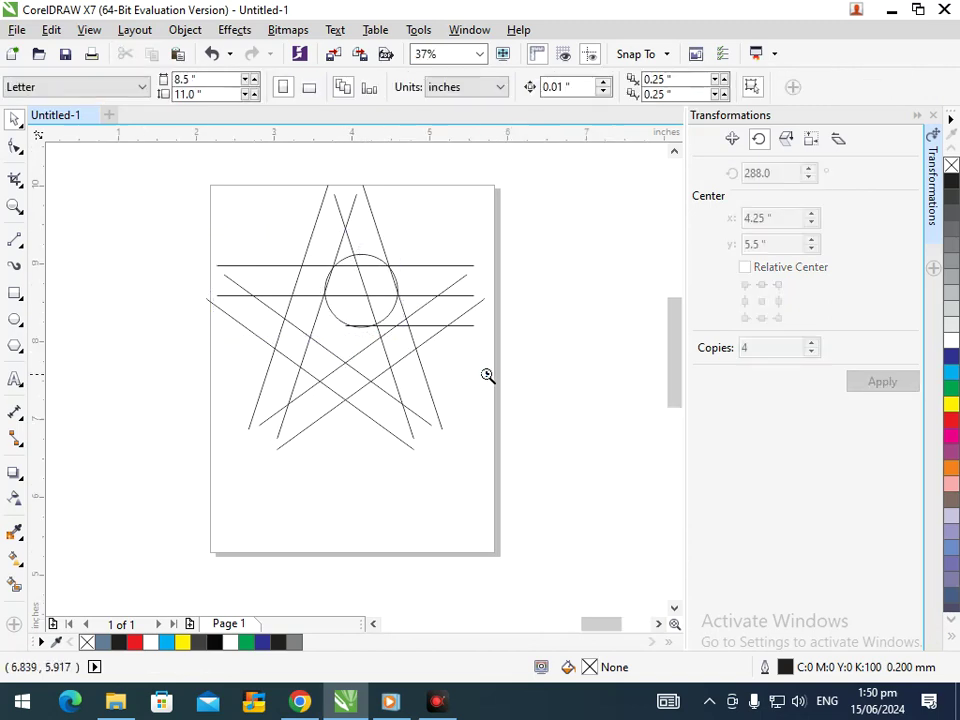
pyautogui.scroll(2, 414, 448)
pyautogui.scroll(-2, 291, 397)
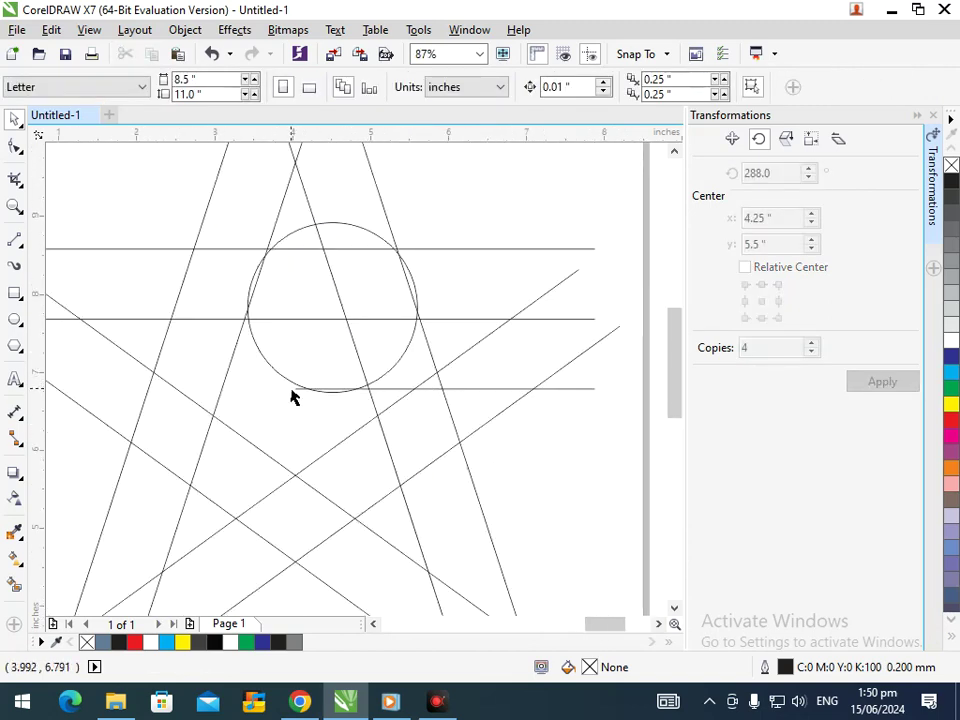
pyautogui.click(291, 388)
pyautogui.moveTo(241, 400); pyautogui.dragTo(246, 419)
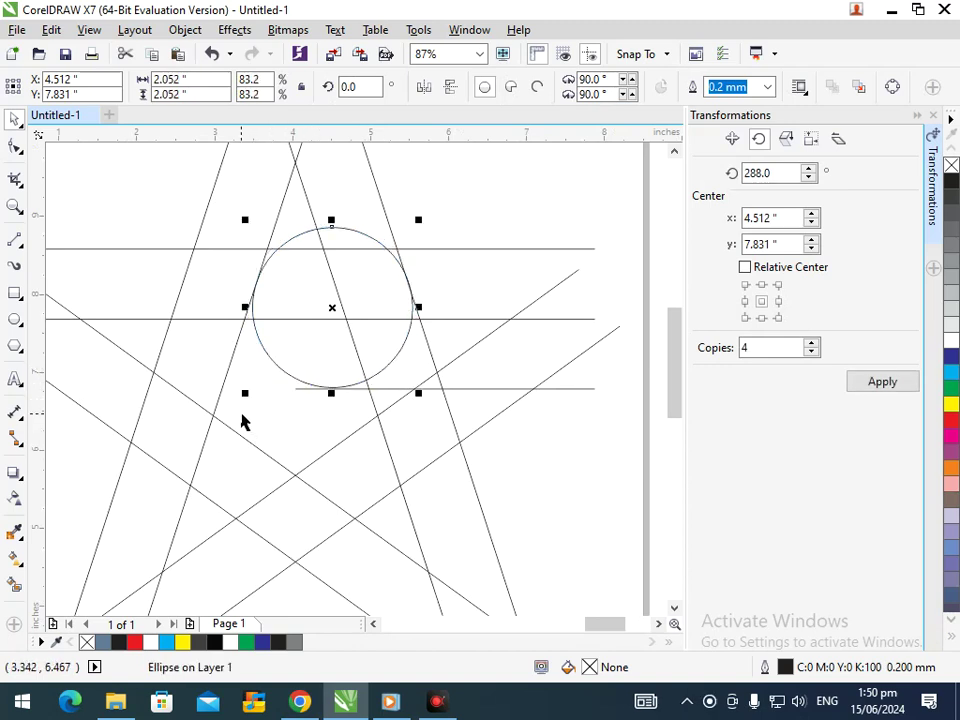
# Make a smaller circle copy about 1.07 in in diameter inside the large one and nudge it to X 4.025, Y 8.039 in.
pyautogui.moveTo(248, 397); pyautogui.dragTo(300, 313)
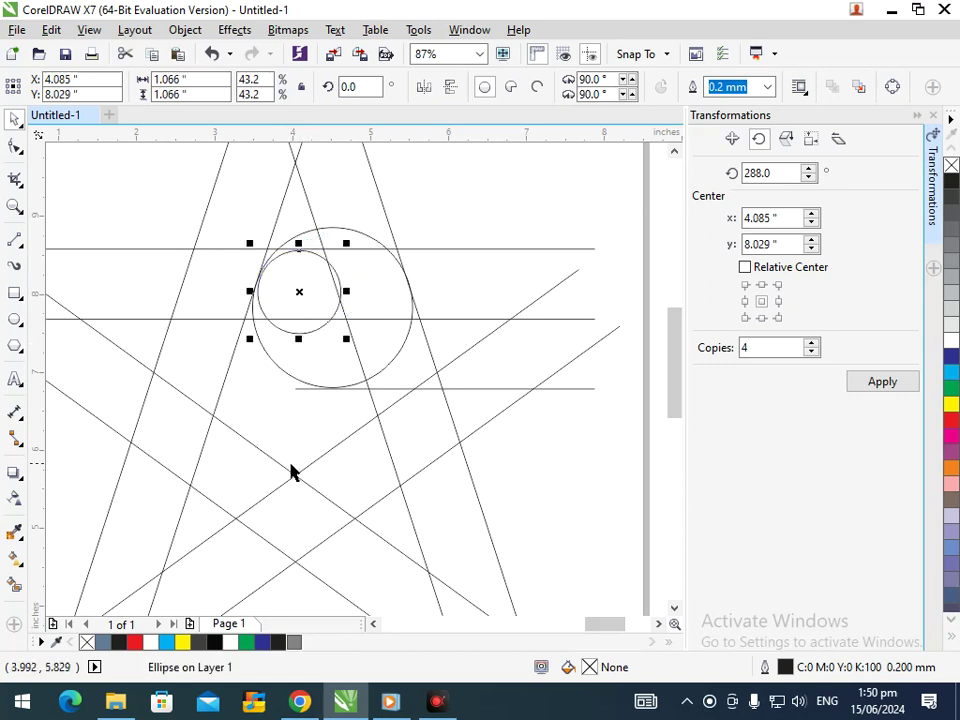
pyautogui.press('Left')
pyautogui.press('Left')
pyautogui.press('Left')
pyautogui.press('Left')
pyautogui.press('Left')
pyautogui.press('Left')
pyautogui.press('Up')
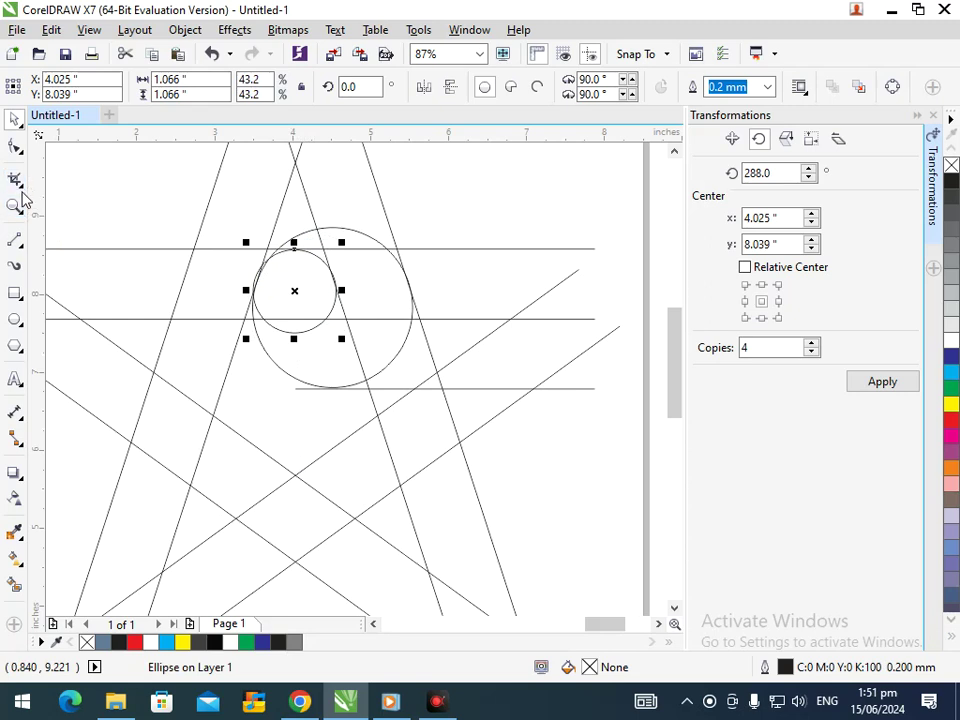
# Use Virtual Segment Delete to remove the large circle's lower-right arc and crossing line segments, undoing the last excess deletion.
pyautogui.click(22, 187)
pyautogui.click(78, 219)
pyautogui.moveTo(384, 301); pyautogui.dragTo(401, 377)
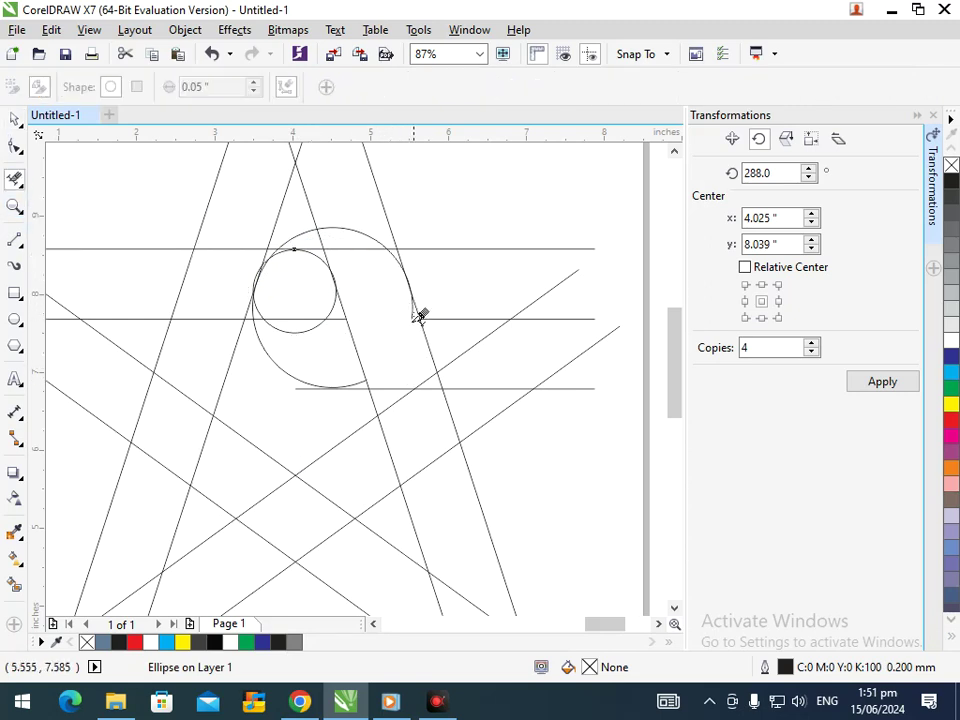
pyautogui.moveTo(307, 245); pyautogui.dragTo(342, 243)
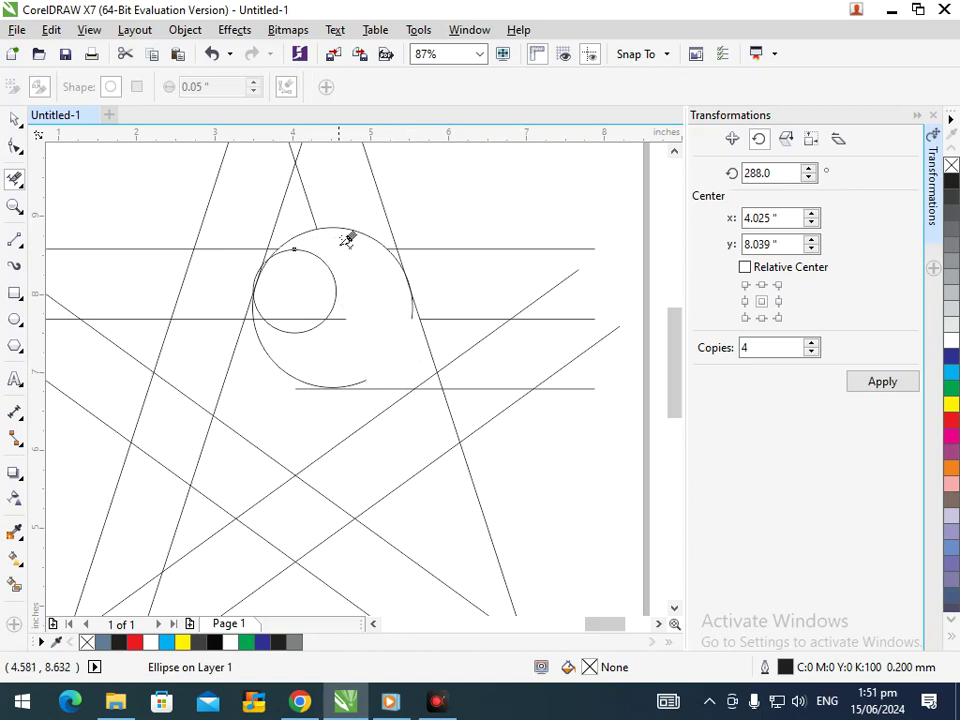
pyautogui.hotkey('ctrl', 'z')
# Delete the slanted and horizontal line segments crossing the upper part of the large circle beside the small circle.
pyautogui.press('F2')
pyautogui.moveTo(257, 223); pyautogui.dragTo(392, 302)
pyautogui.click(387, 340)
pyautogui.click(383, 316)
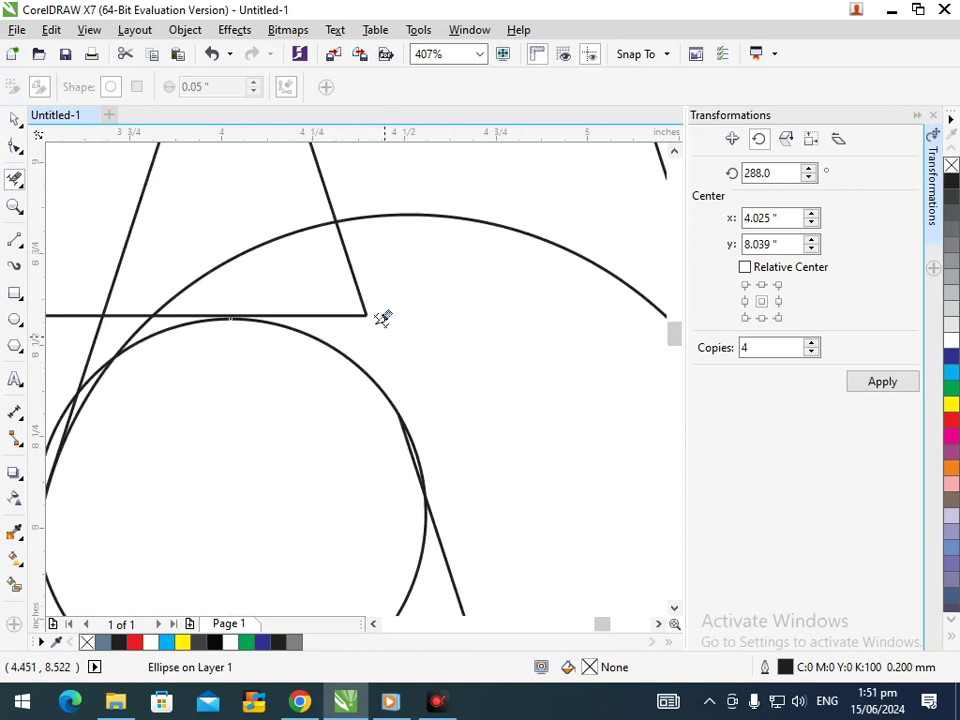
pyautogui.press('F3')
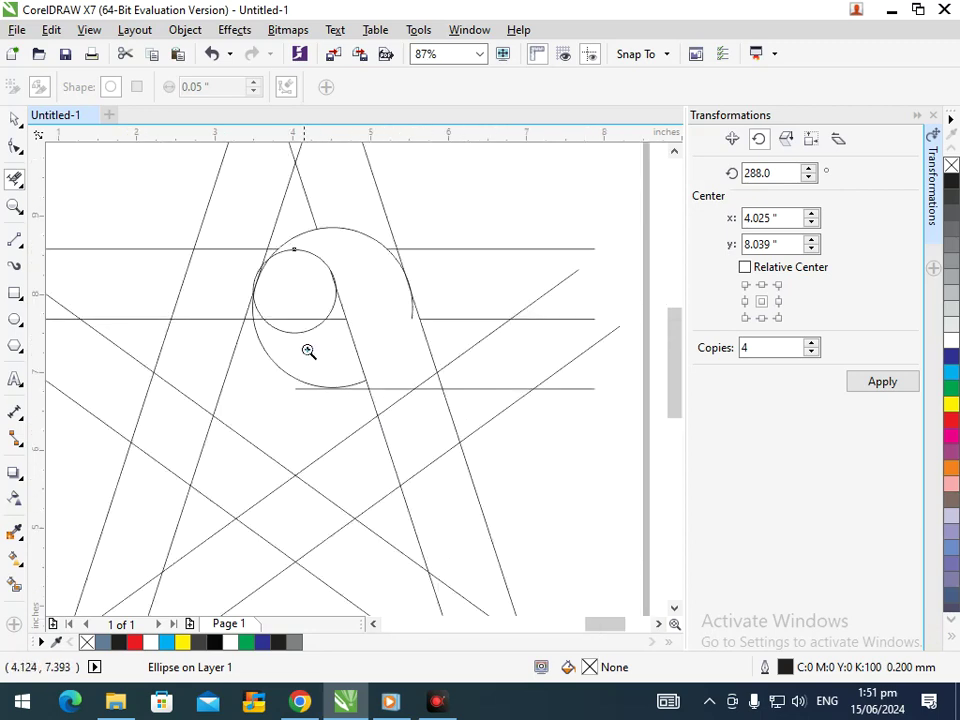
# Delete the short horizontal line's segment between the slanted lines and the loose end of the large circle's right arc.
pyautogui.moveTo(308, 351); pyautogui.dragTo(424, 416)
pyautogui.click(444, 403)
pyautogui.press('F3')
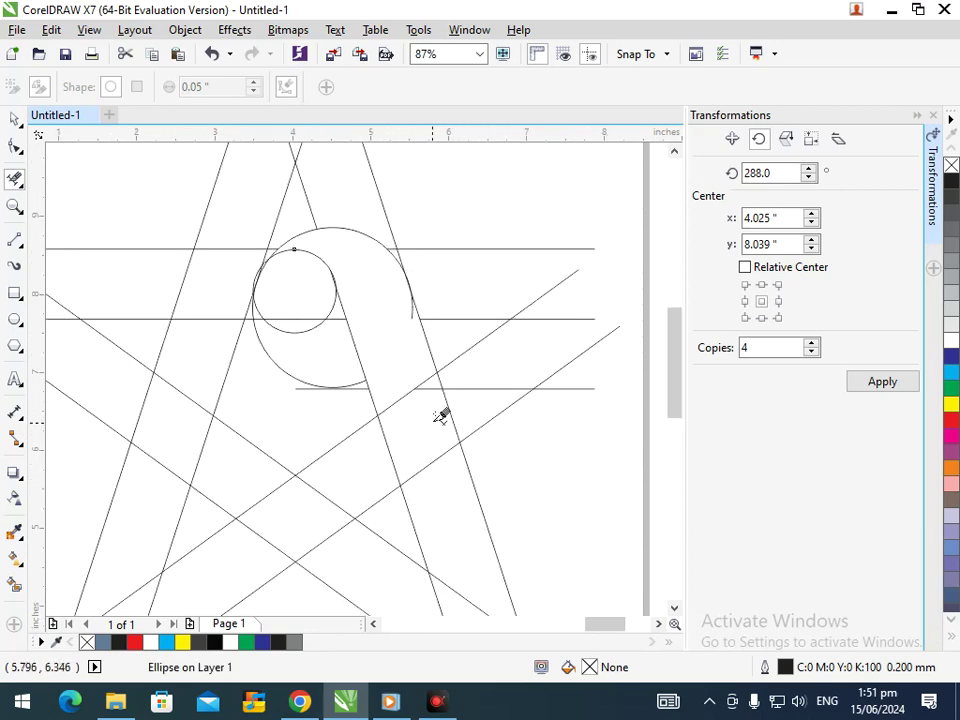
pyautogui.scroll(3, 518, 371)
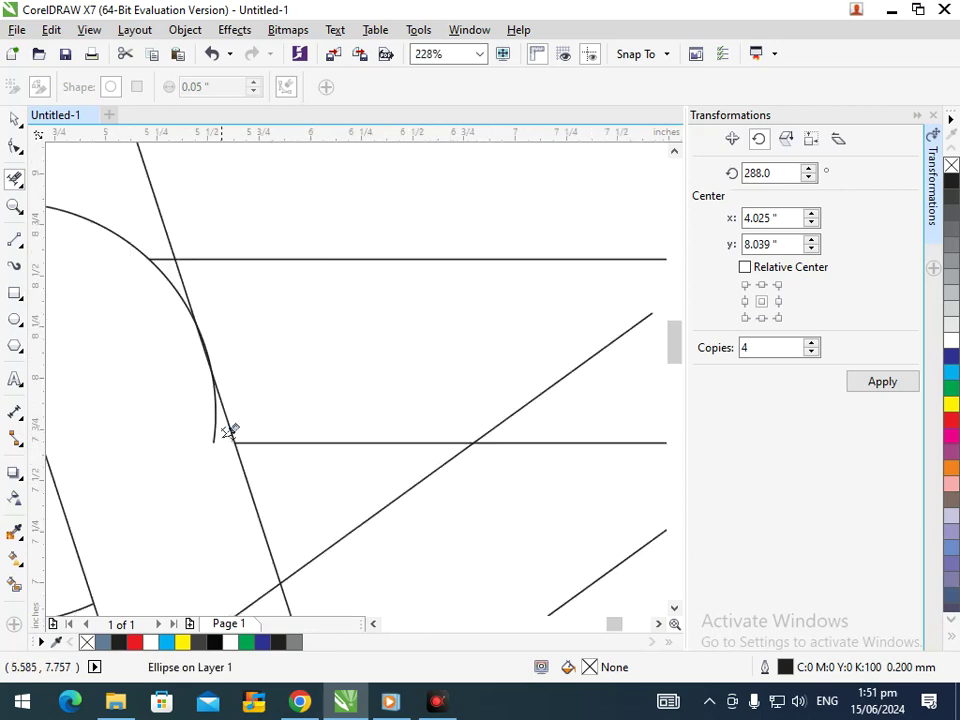
pyautogui.click(172, 285)
pyautogui.click(187, 299)
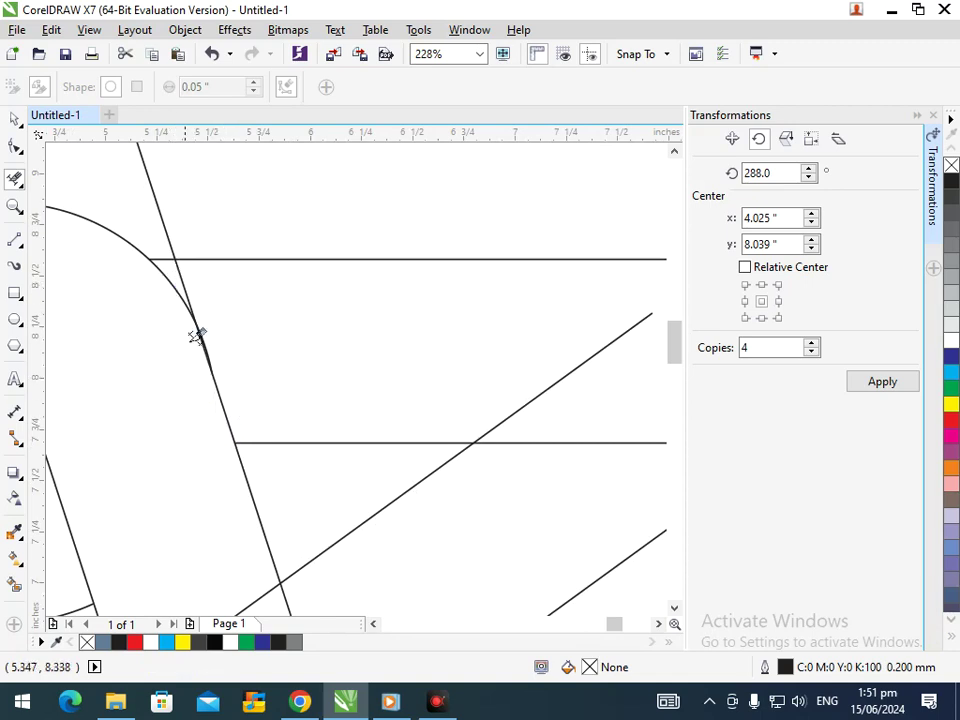
# Undo the last segment deletion and use Smart Fill to fill the curved band and the small half-circle with blue-grey.
pyautogui.press('F3')
pyautogui.hotkey('ctrl', 'z')
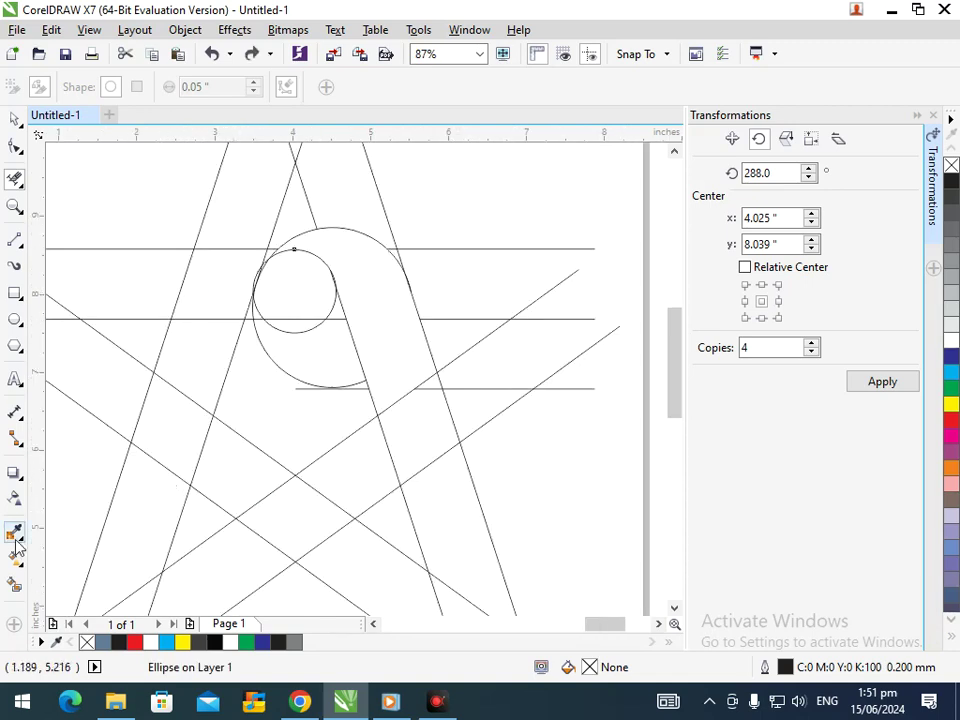
pyautogui.click(15, 584)
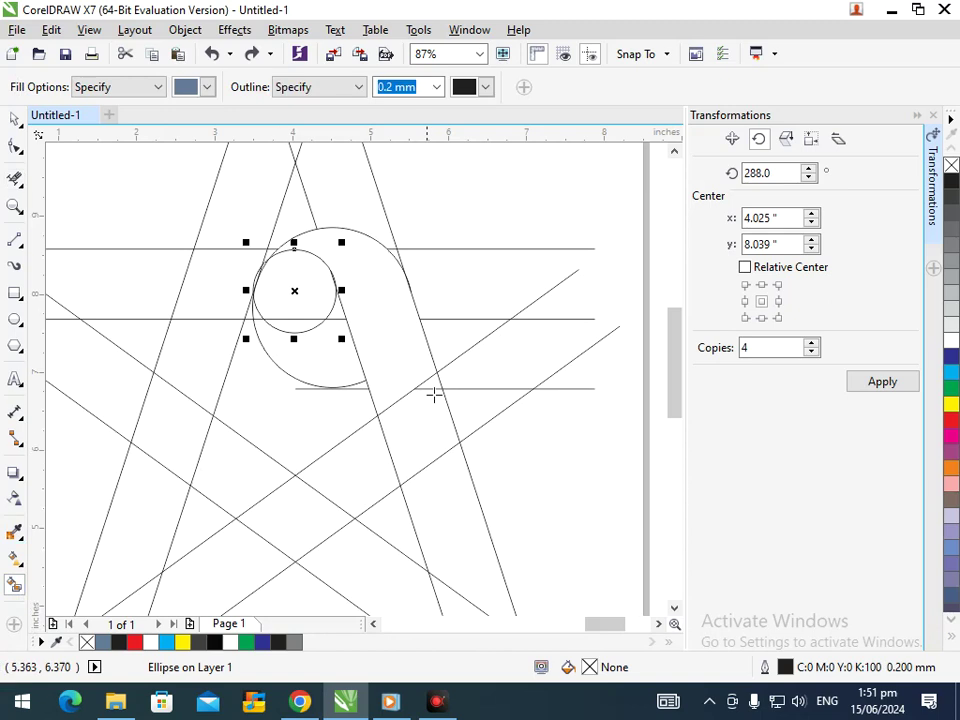
pyautogui.click(404, 353)
pyautogui.press('F3')
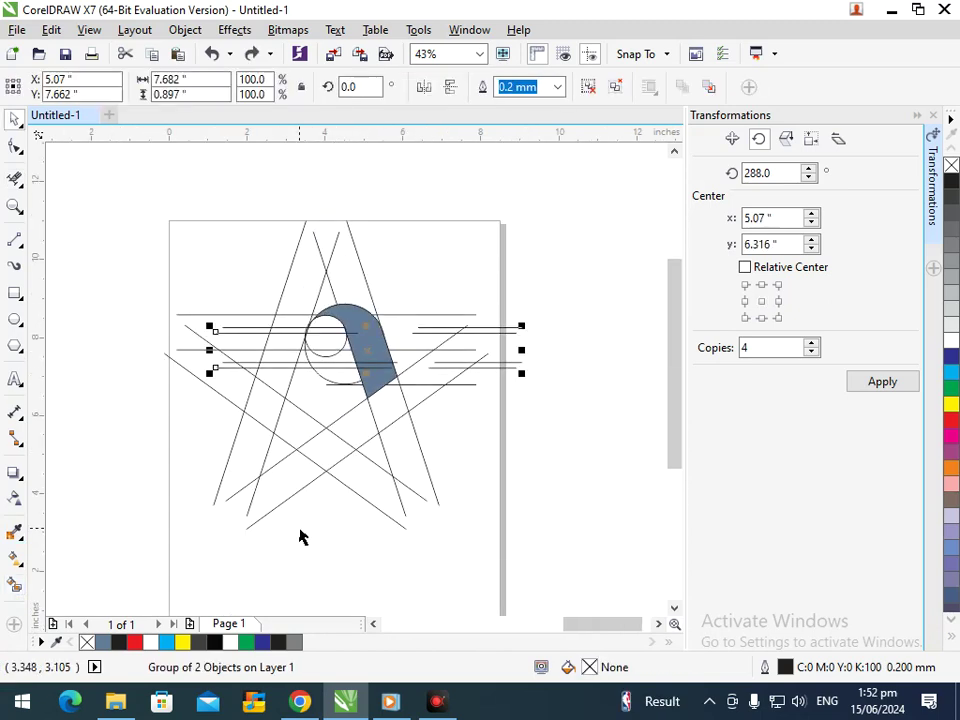
pyautogui.press('Tab')
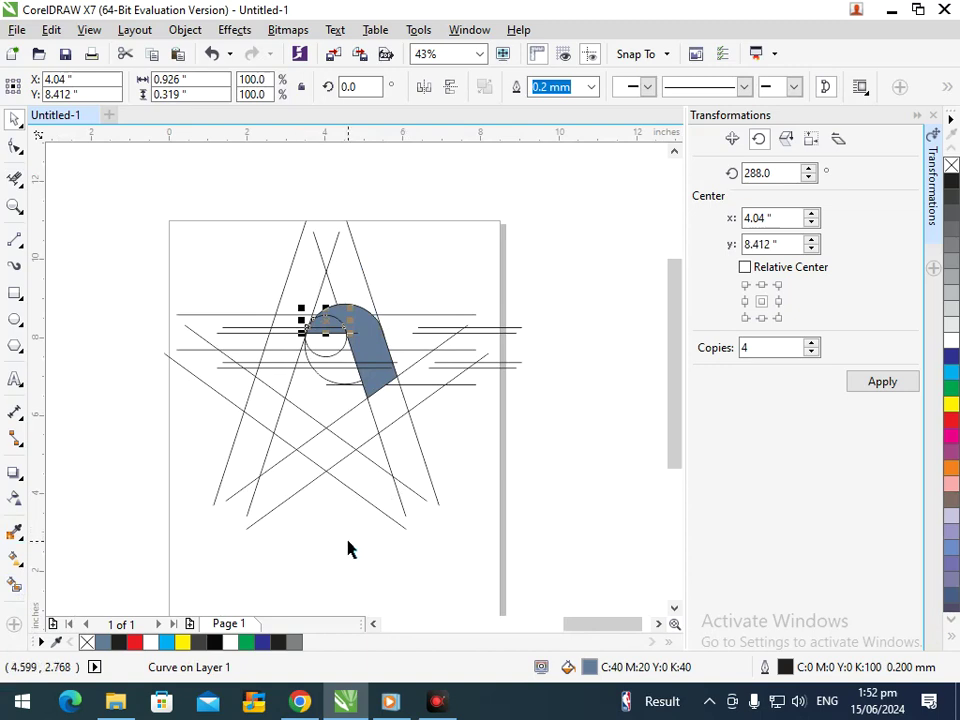
pyautogui.press('Escape')
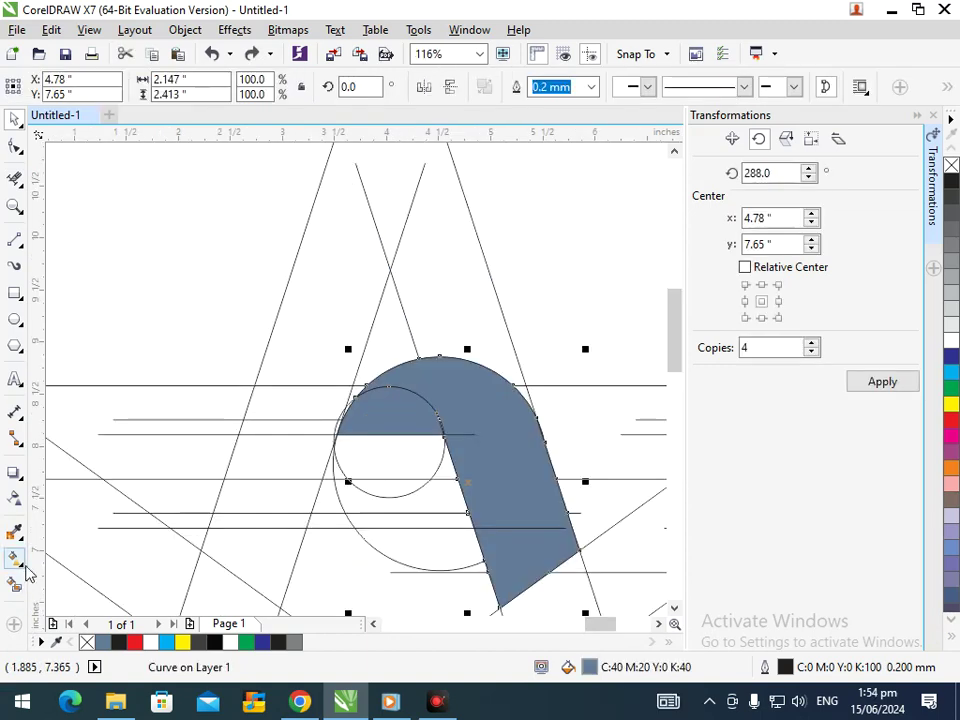
# Apply a linear fountain fill to the curved band, running from green at the arch top to grey at its lower end.
pyautogui.click(20, 565)
pyautogui.click(70, 560)
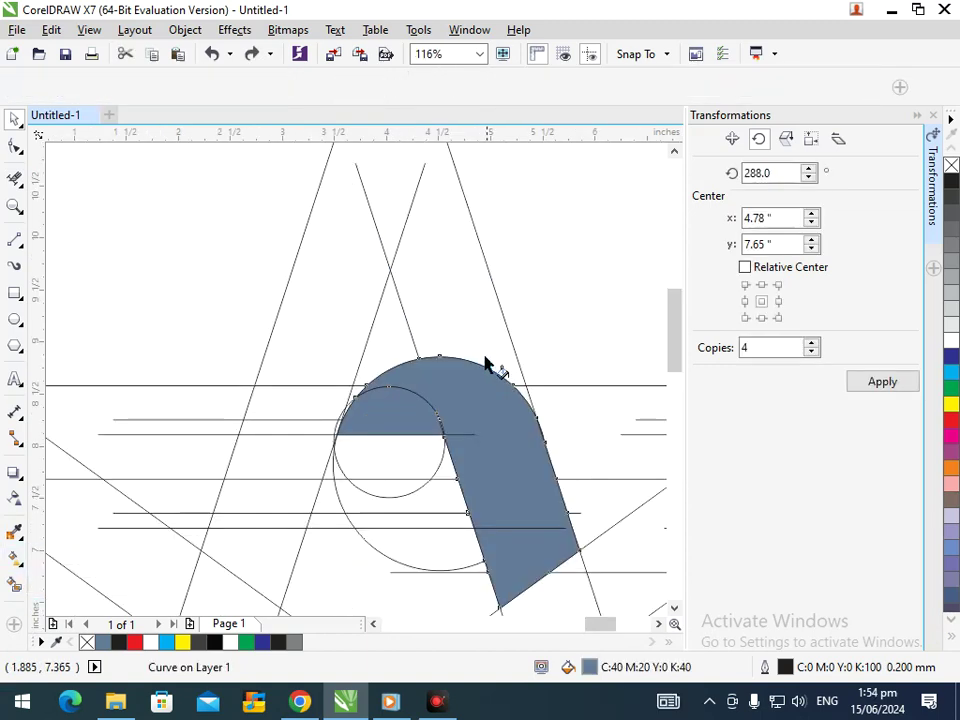
pyautogui.moveTo(415, 352); pyautogui.dragTo(553, 583)
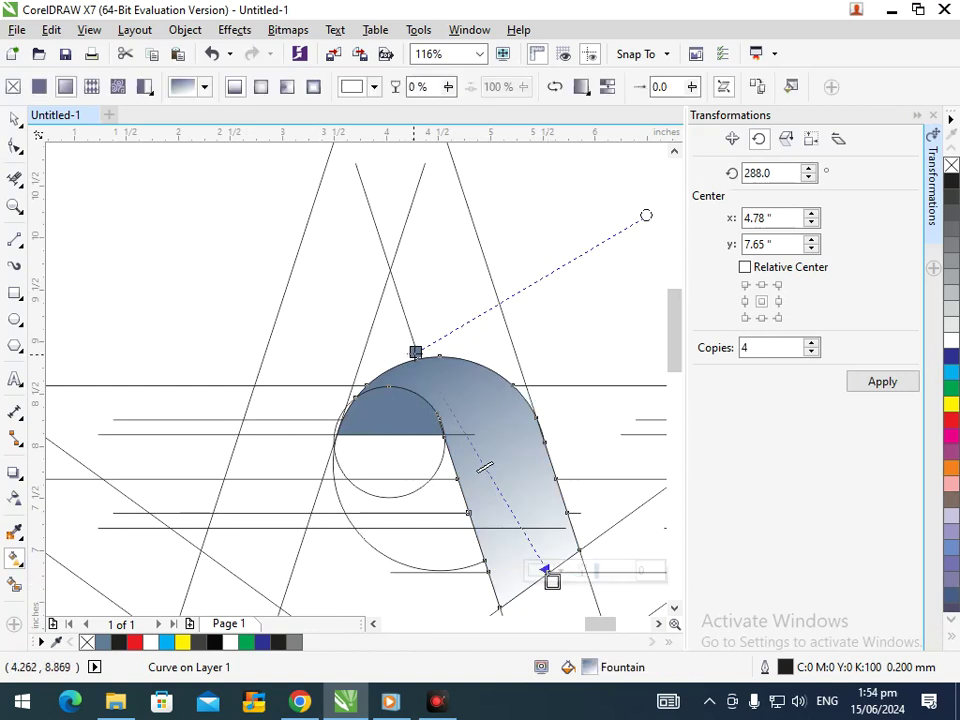
pyautogui.click(415, 353)
pyautogui.click(951, 388)
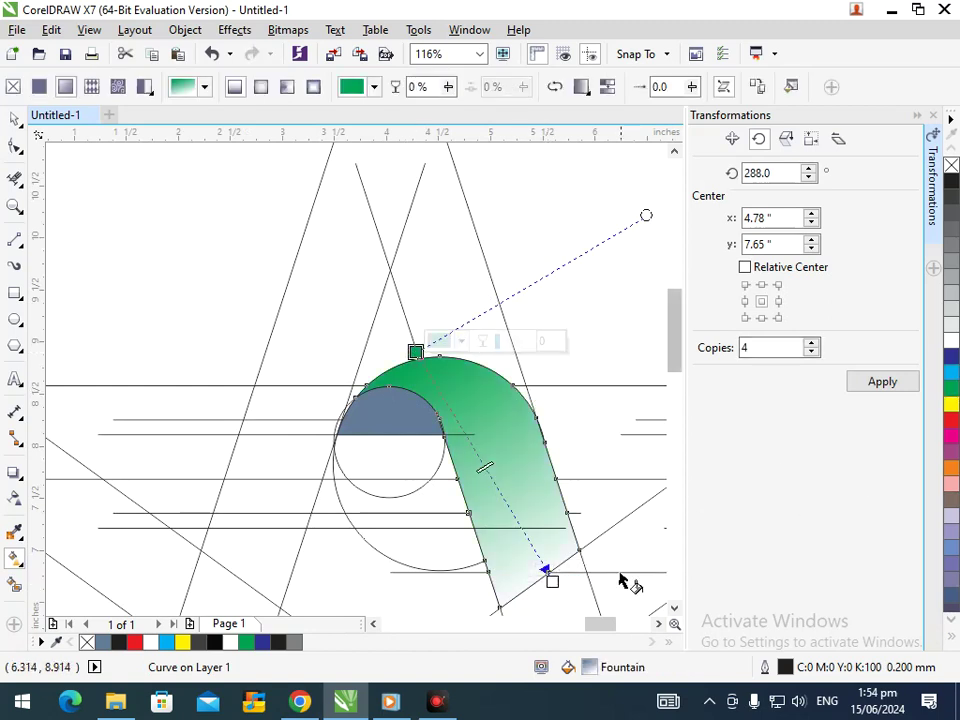
pyautogui.moveTo(552, 582); pyautogui.dragTo(567, 591)
pyautogui.click(951, 247)
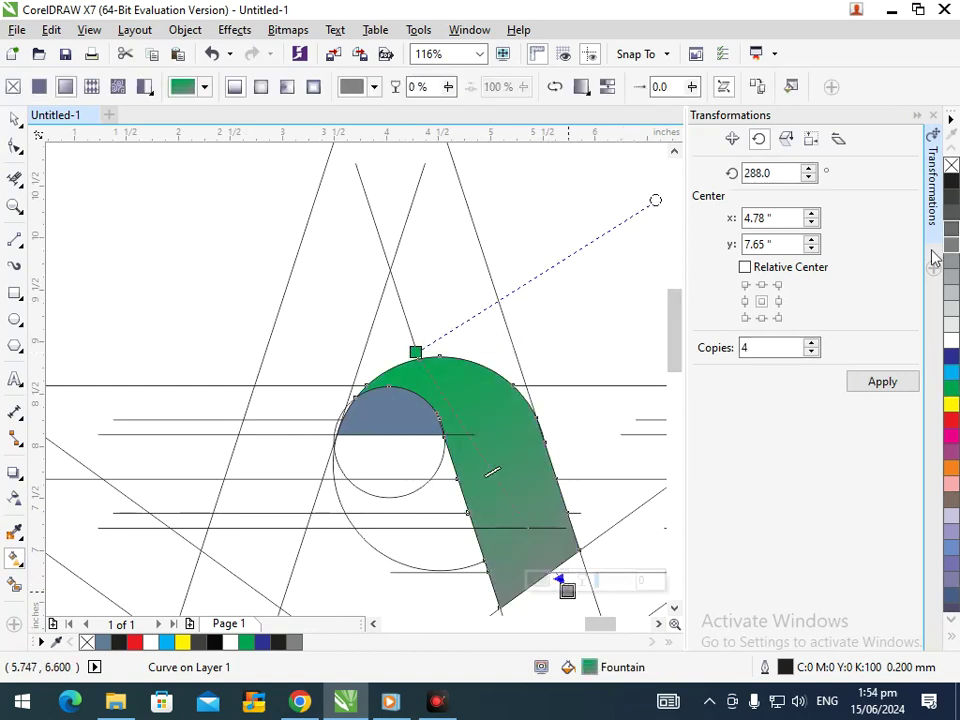
# Apply a vertical linear fountain fill to the small half-circle and set the colour at its flat base to bright green.
pyautogui.click(388, 400)
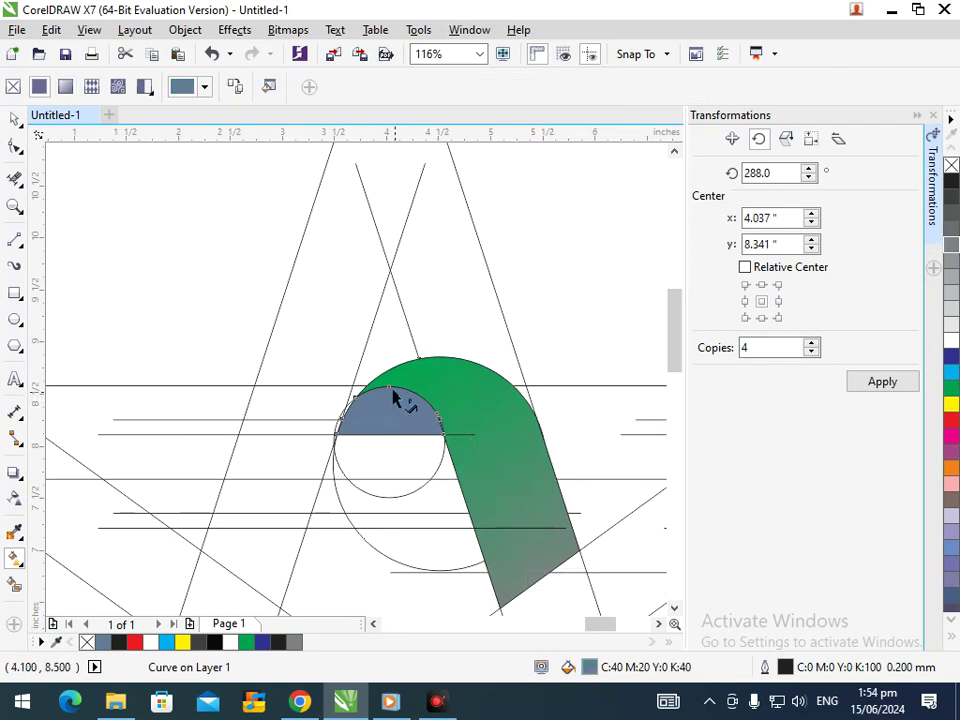
pyautogui.moveTo(392, 404); pyautogui.dragTo(389, 432)
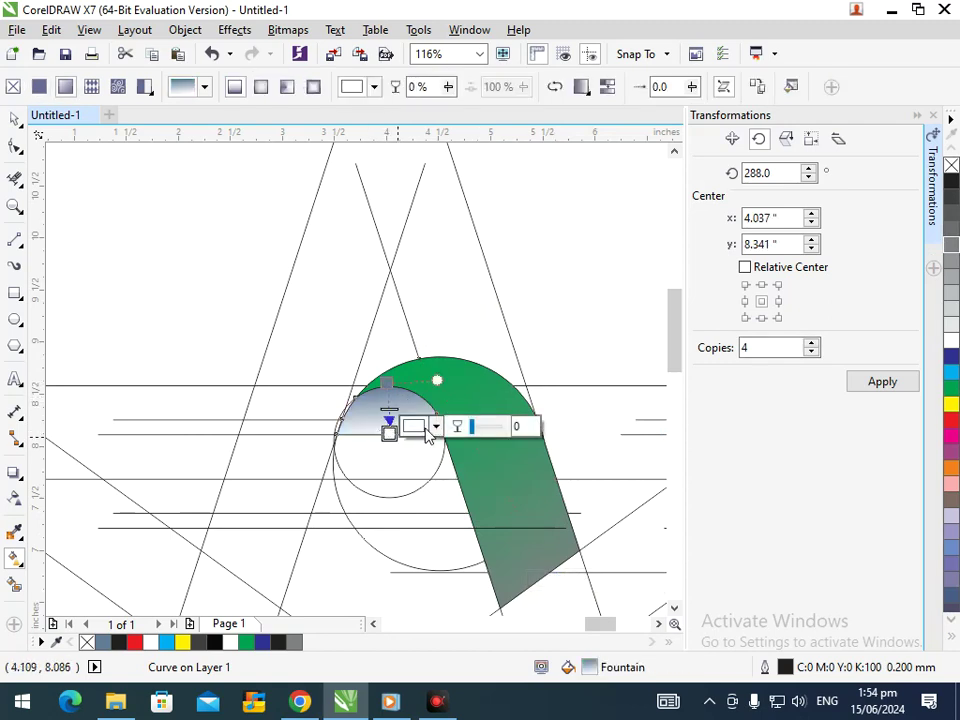
pyautogui.click(433, 427)
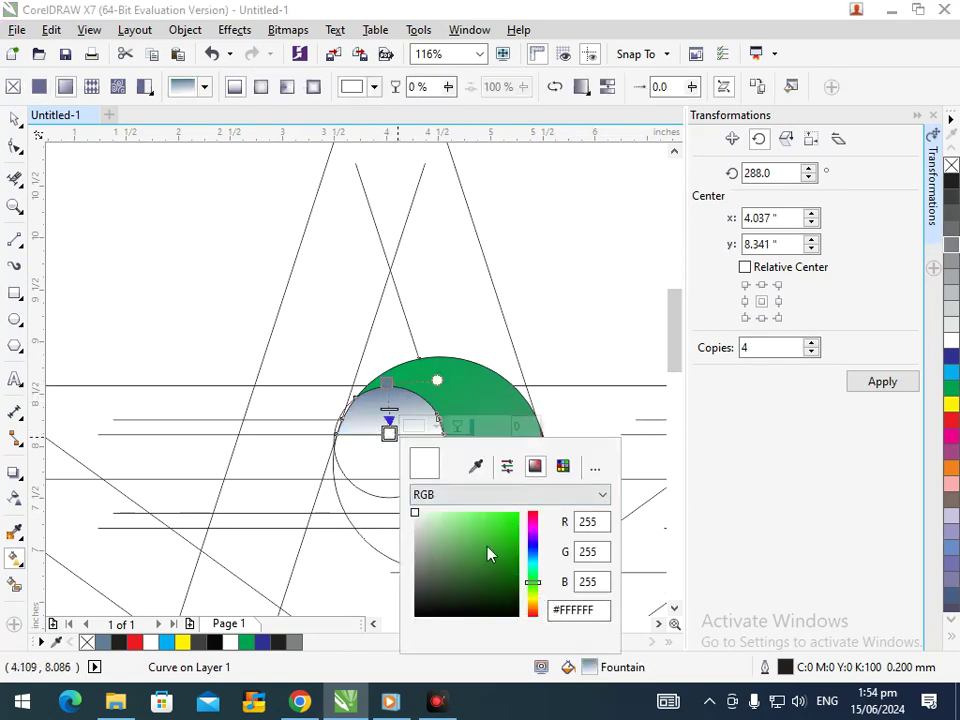
pyautogui.click(516, 514)
pyautogui.click(388, 442)
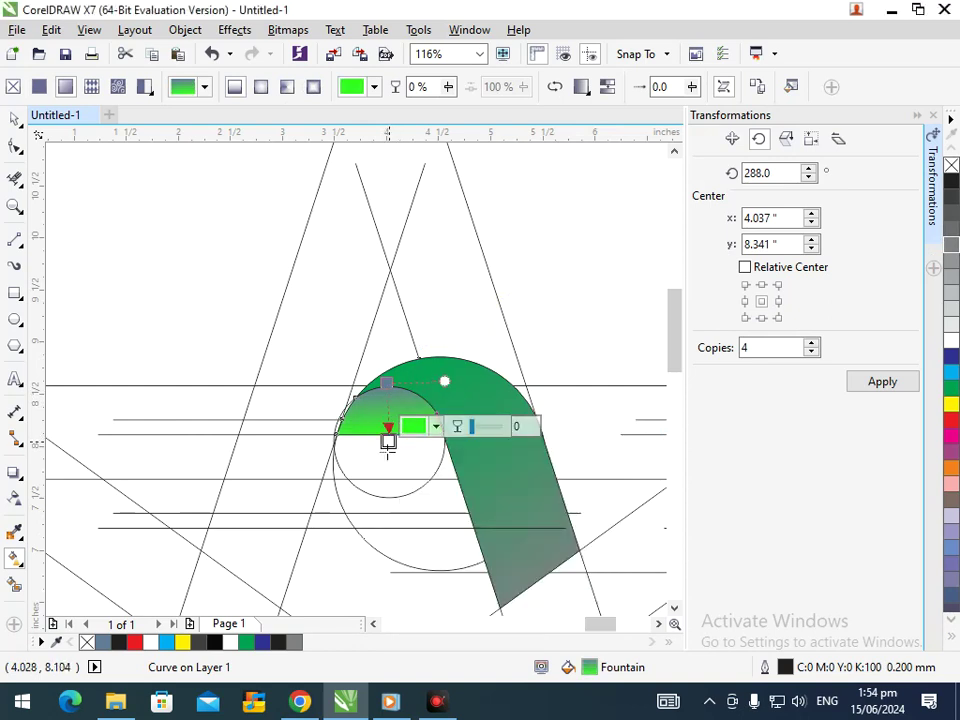
pyautogui.moveTo(388, 443); pyautogui.dragTo(387, 452)
# Flip the half-circle's gradient so green starts at the arc, and set its base colour to C81 M62 Y31 K10.
pyautogui.moveTo(387, 386)
pyautogui.mouseDown()
pyautogui.moveTo(428, 453)
pyautogui.moveTo(390, 406)
pyautogui.moveTo(389, 385)
pyautogui.mouseUp()
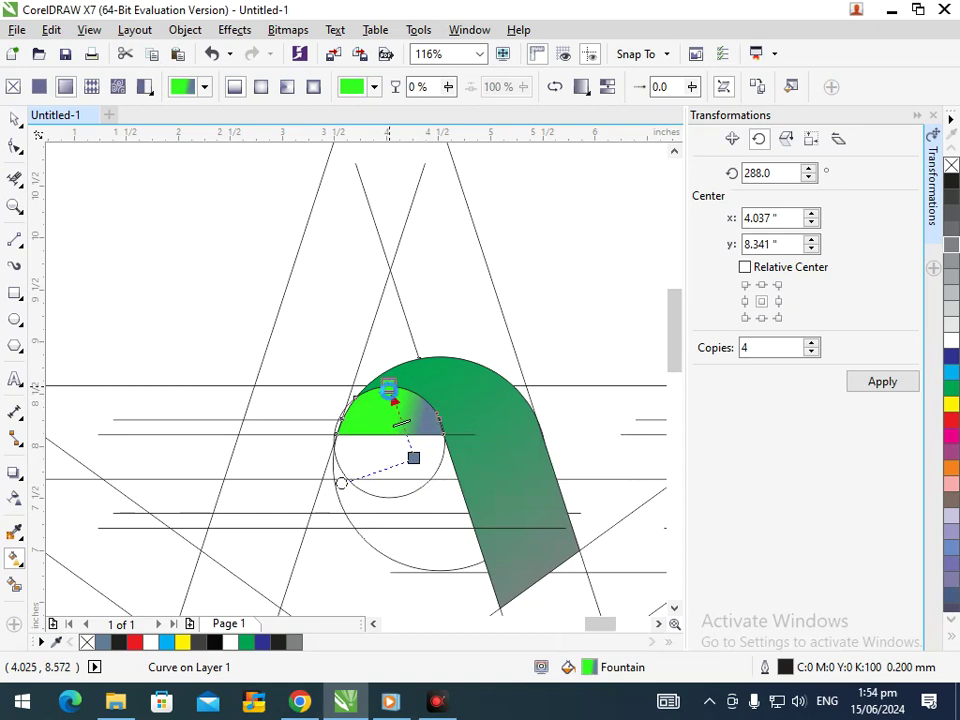
pyautogui.moveTo(413, 457); pyautogui.dragTo(390, 433)
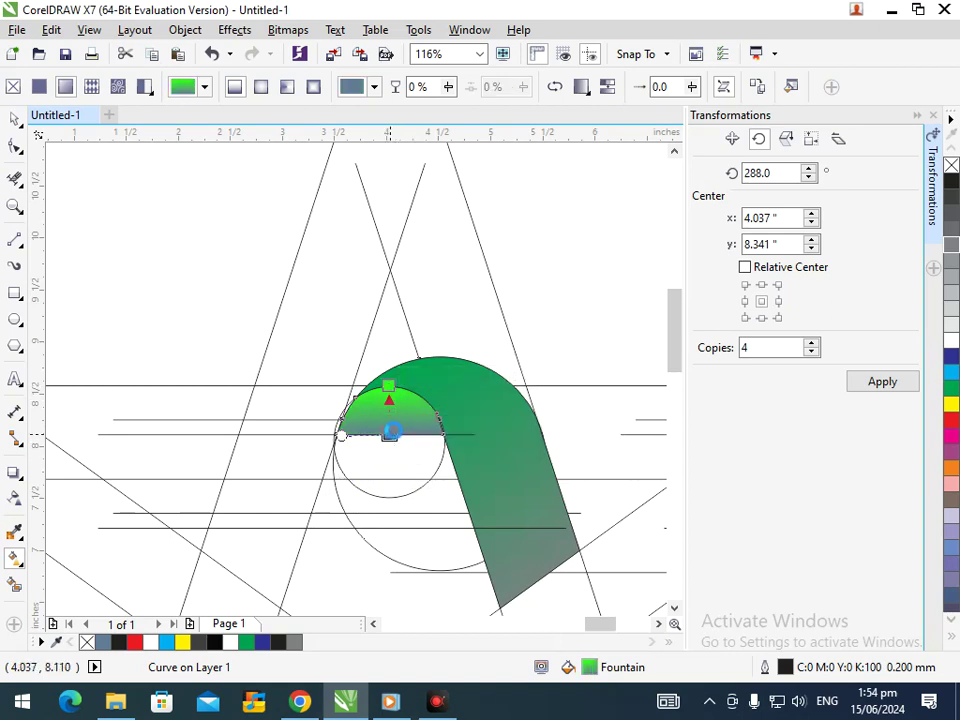
pyautogui.click(416, 429)
pyautogui.click(466, 533)
pyautogui.moveTo(468, 571)
pyautogui.mouseDown()
pyautogui.moveTo(456, 574)
pyautogui.moveTo(457, 563)
pyautogui.mouseUp()
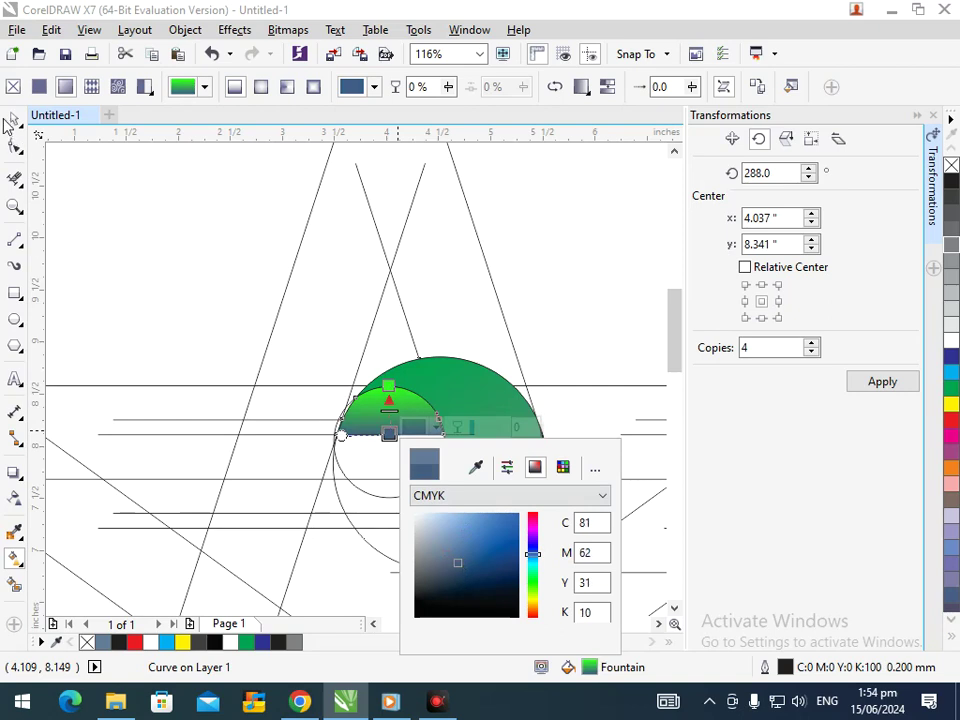
pyautogui.click(12, 119)
pyautogui.moveTo(108, 181); pyautogui.dragTo(120, 184)
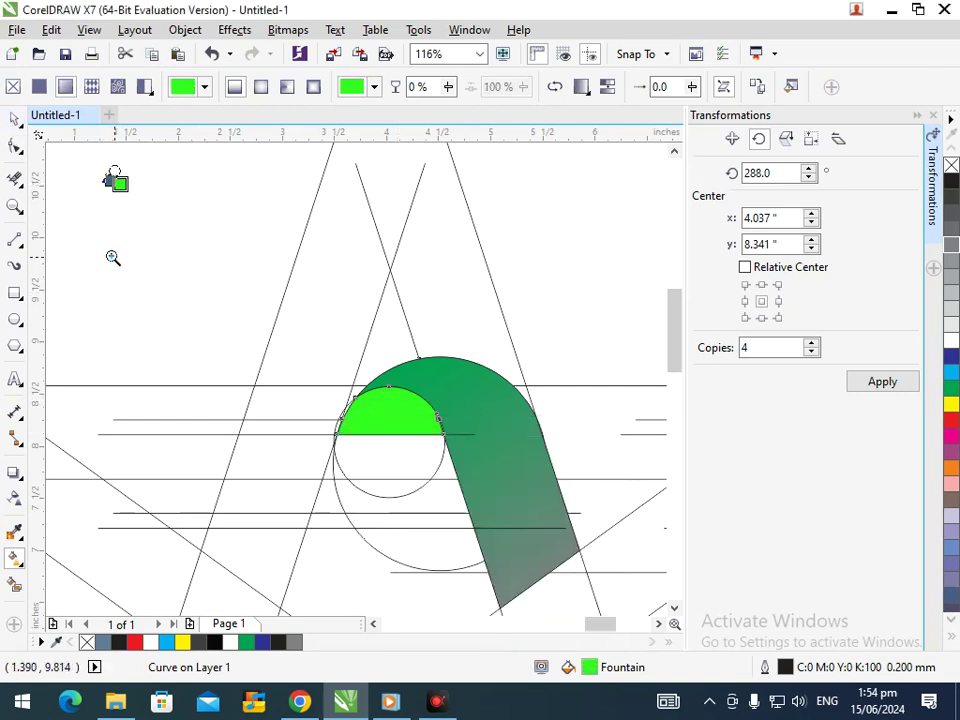
pyautogui.hotkey('ctrl', 'z')
pyautogui.click(15, 121)
pyautogui.click(92, 189)
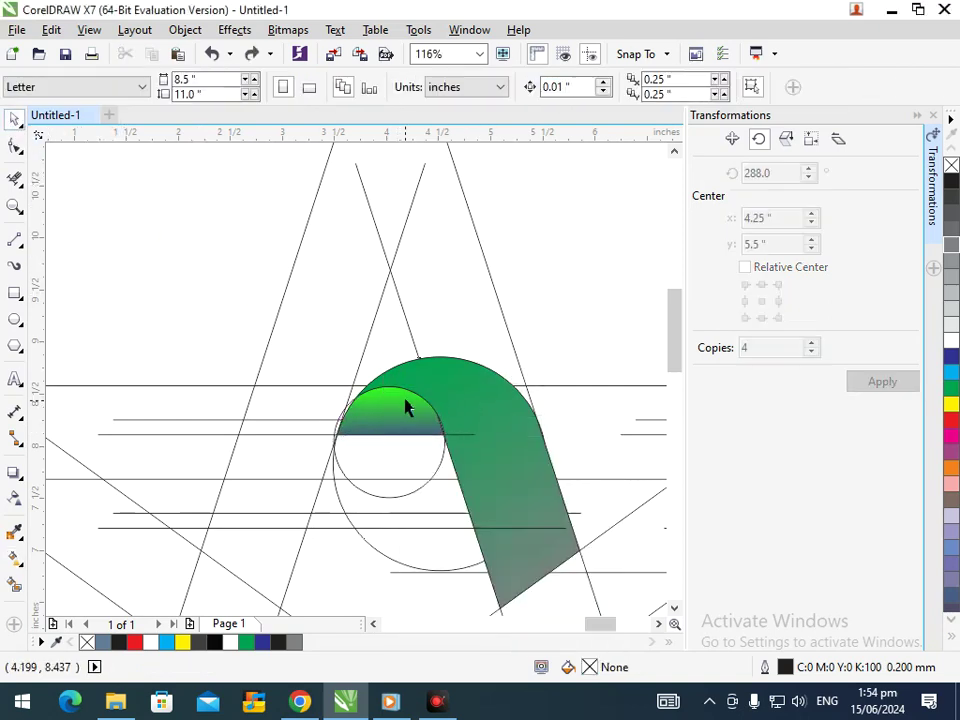
# Put the green curved band back in its original position and group it with the half-circle.
pyautogui.press('F3')
pyautogui.click(432, 489)
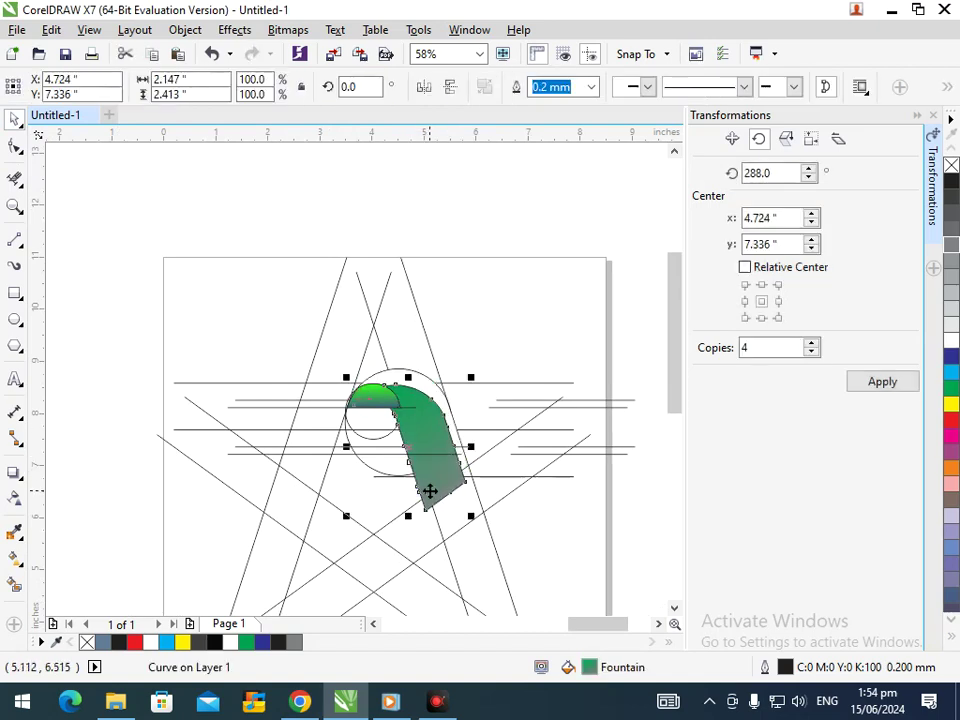
pyautogui.moveTo(429, 491); pyautogui.dragTo(432, 475)
pyautogui.keyDown('shift'); pyautogui.click(380, 408); pyautogui.keyUp('shift')
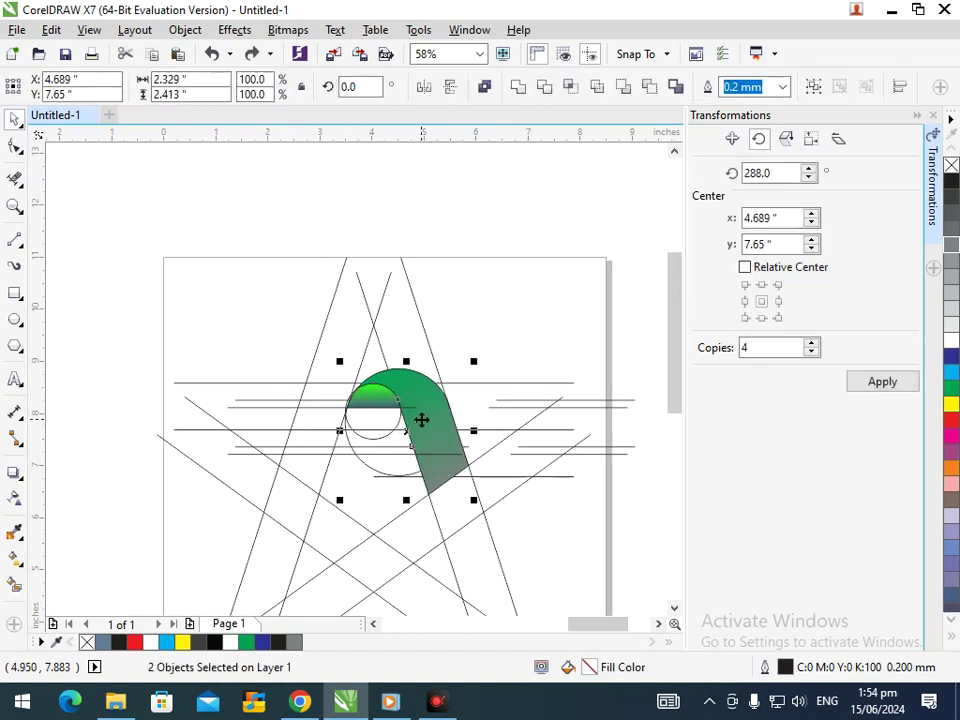
pyautogui.hotkey('ctrl', 'g')
# Move the group's rotation centre to the short horizontal line's left end, rotate a copy by 285° and repeat the rotation.
pyautogui.click(421, 452)
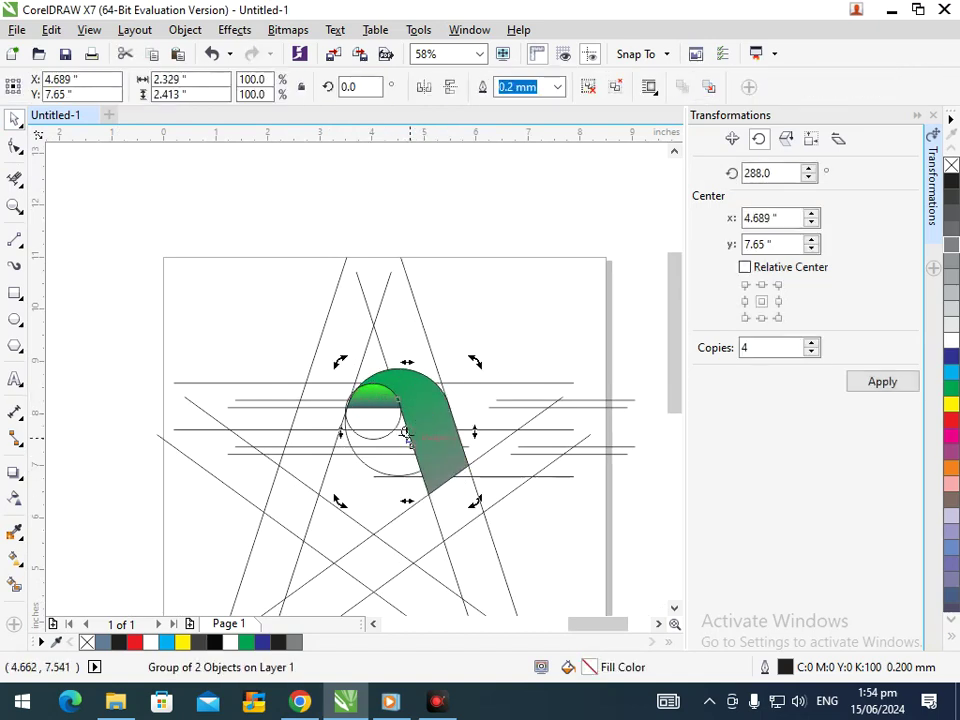
pyautogui.moveTo(398, 465); pyautogui.dragTo(373, 476)
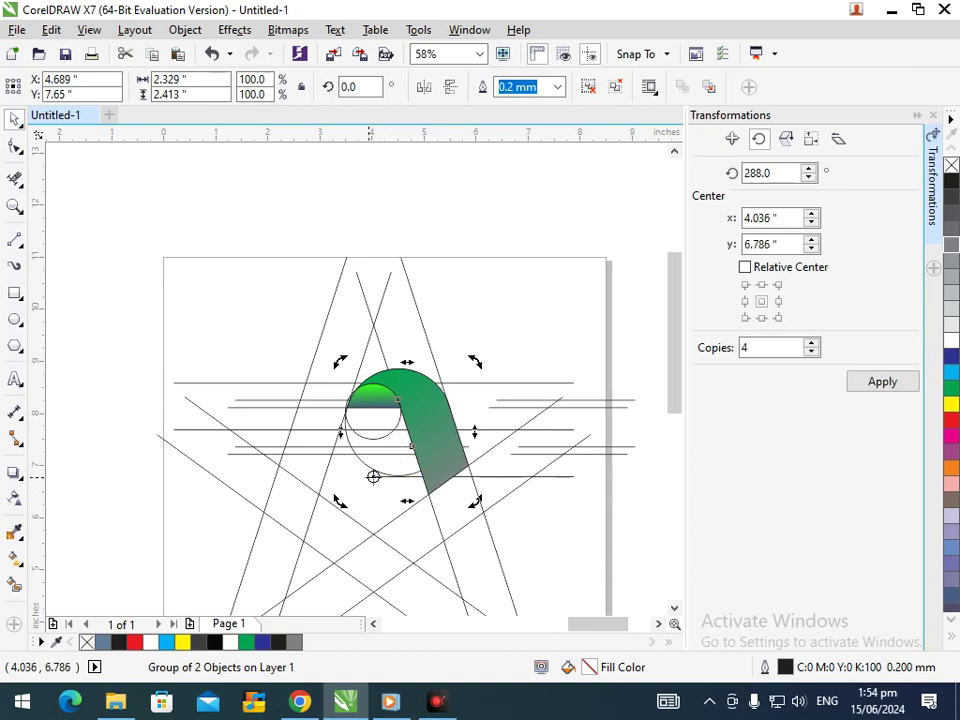
pyautogui.moveTo(474, 360); pyautogui.dragTo(471, 558)
pyautogui.moveTo(431, 584); pyautogui.dragTo(473, 538)
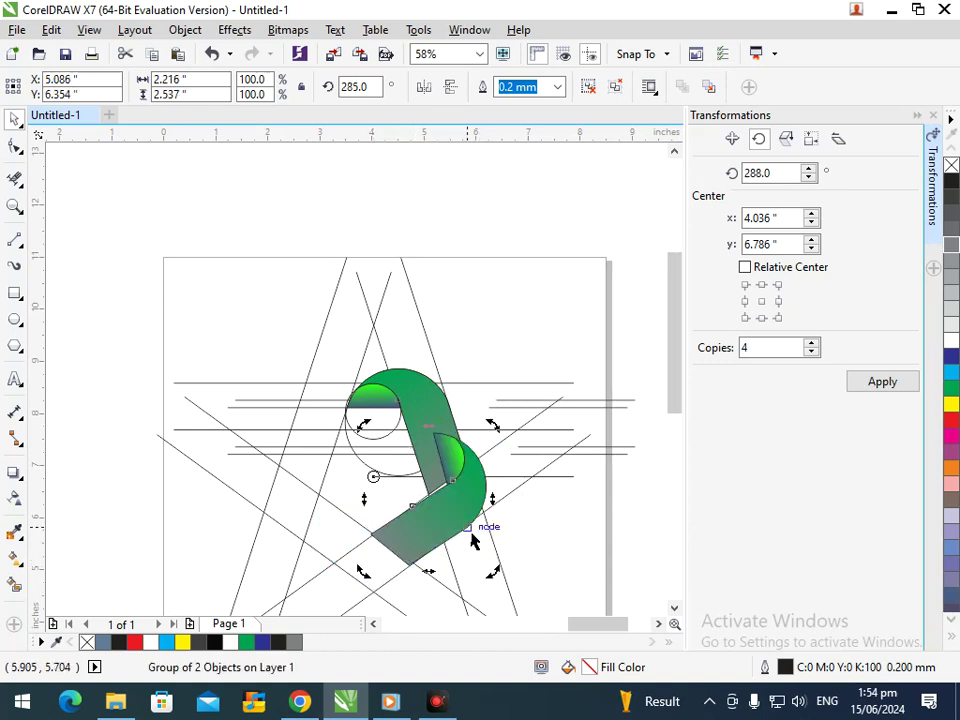
pyautogui.hotkey('ctrl', 'r')
pyautogui.hotkey('ctrl', 'r')
pyautogui.hotkey('ctrl', 'r')
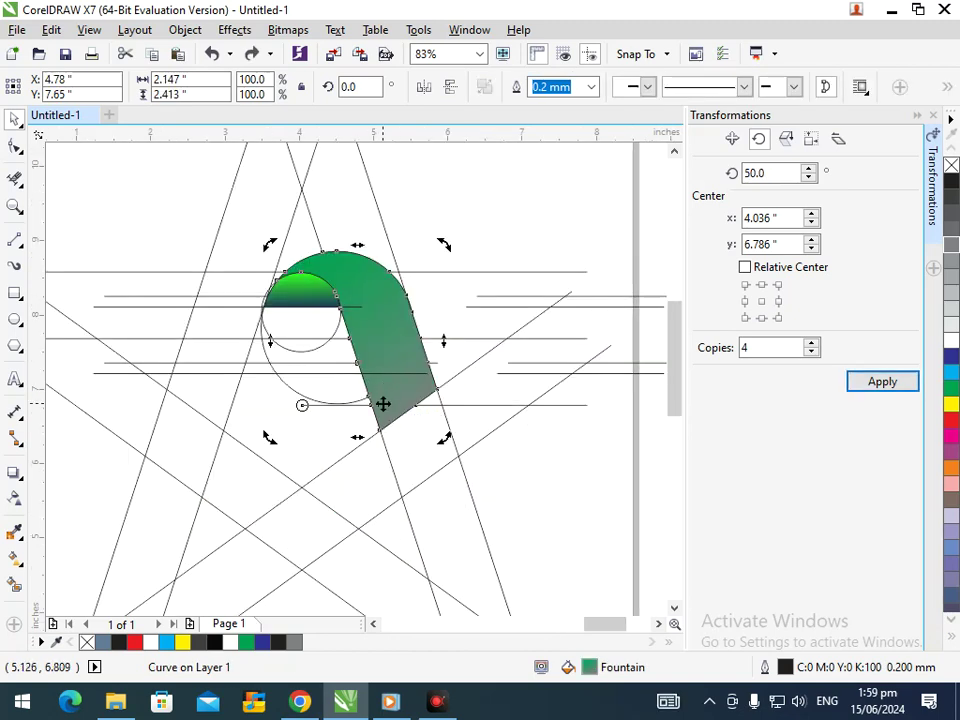
# Try rotating copies of the curved band about 73° apart around the offset rotation centre, and undo them.
pyautogui.moveTo(440, 441); pyautogui.dragTo(380, 266)
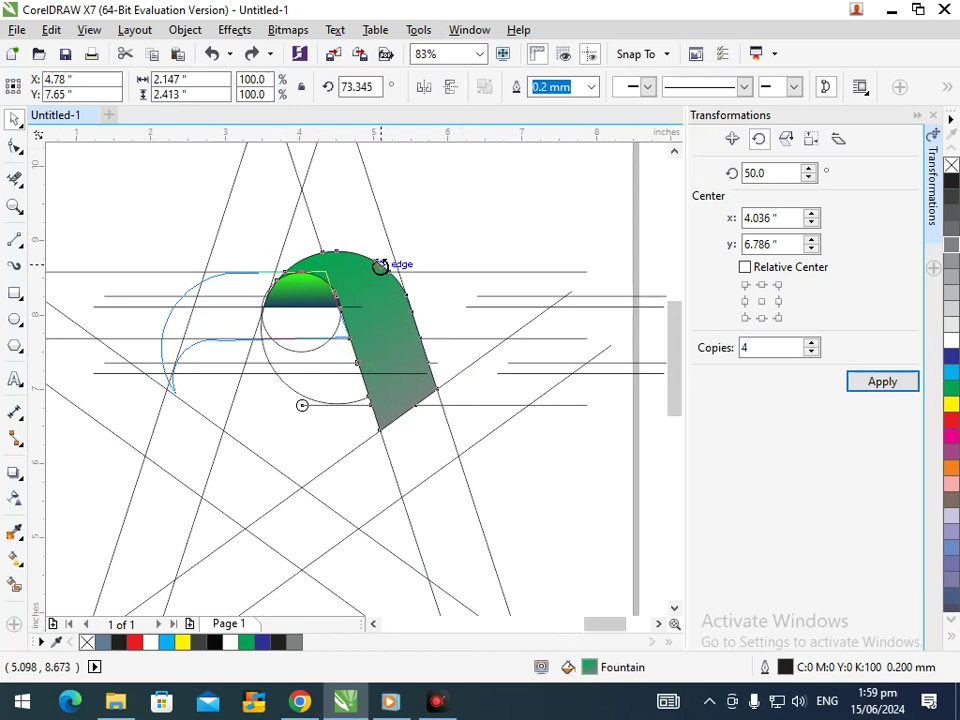
pyautogui.moveTo(380, 266); pyautogui.dragTo(339, 337)
pyautogui.hotkey('ctrl', 'd')
pyautogui.hotkey('ctrl', 'd')
pyautogui.hotkey('ctrl', 'd')
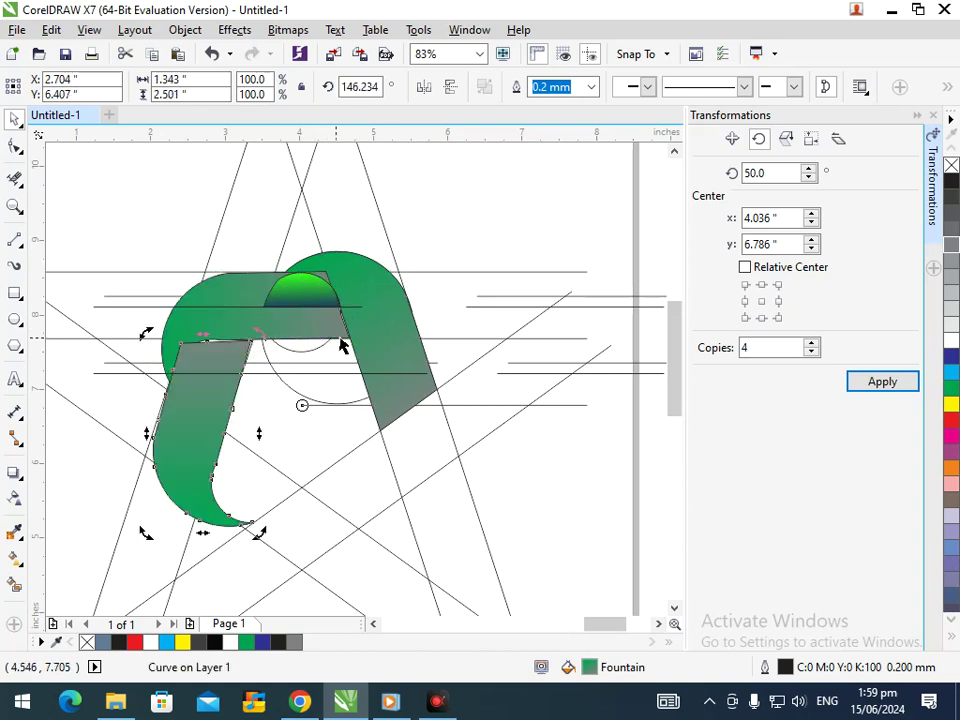
pyautogui.hotkey('ctrl', 'z')
pyautogui.hotkey('ctrl', 'z')
pyautogui.hotkey('ctrl', 'z')
pyautogui.hotkey('ctrl', 'z')
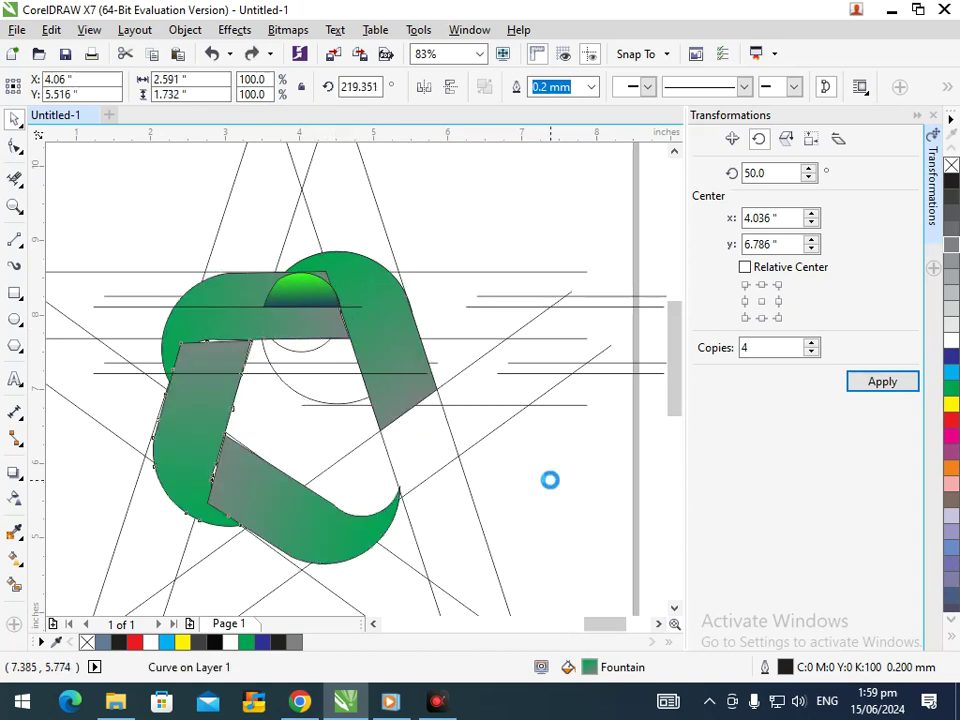
# Select the short horizontal line together with the half-circle and curved band and move them off the page's upper-left corner.
pyautogui.click(527, 470)
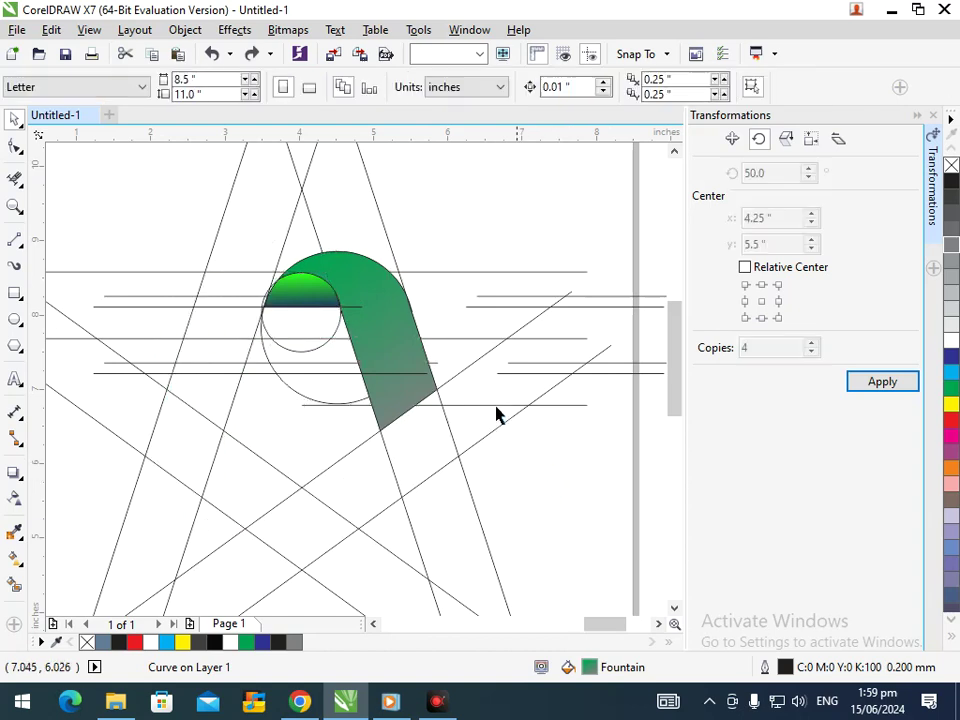
pyautogui.click(424, 405)
pyautogui.click(512, 469)
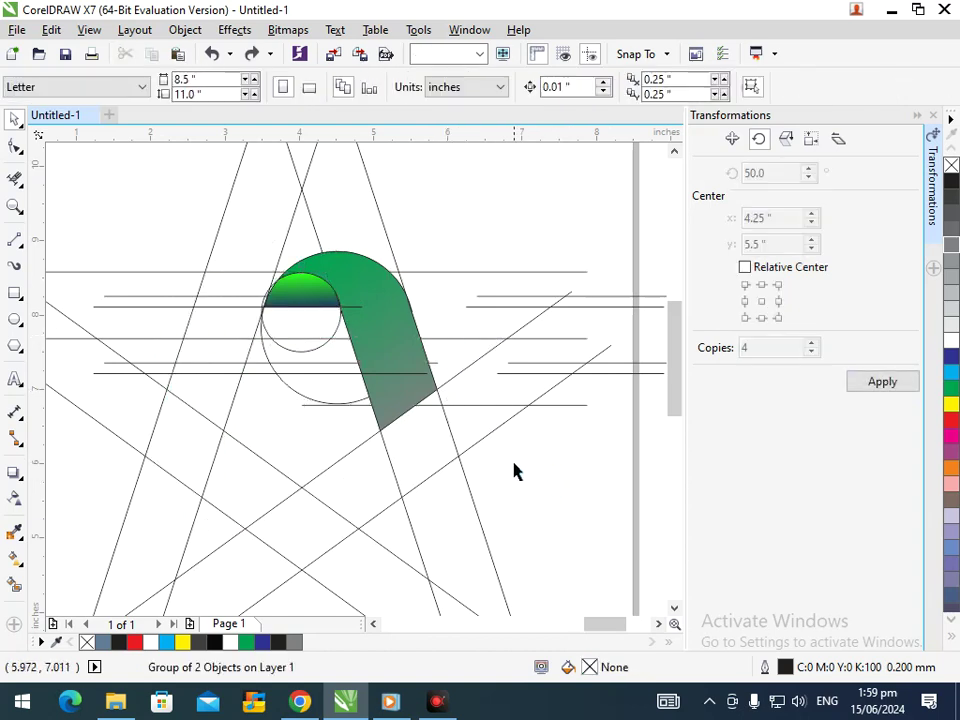
pyautogui.click(453, 405)
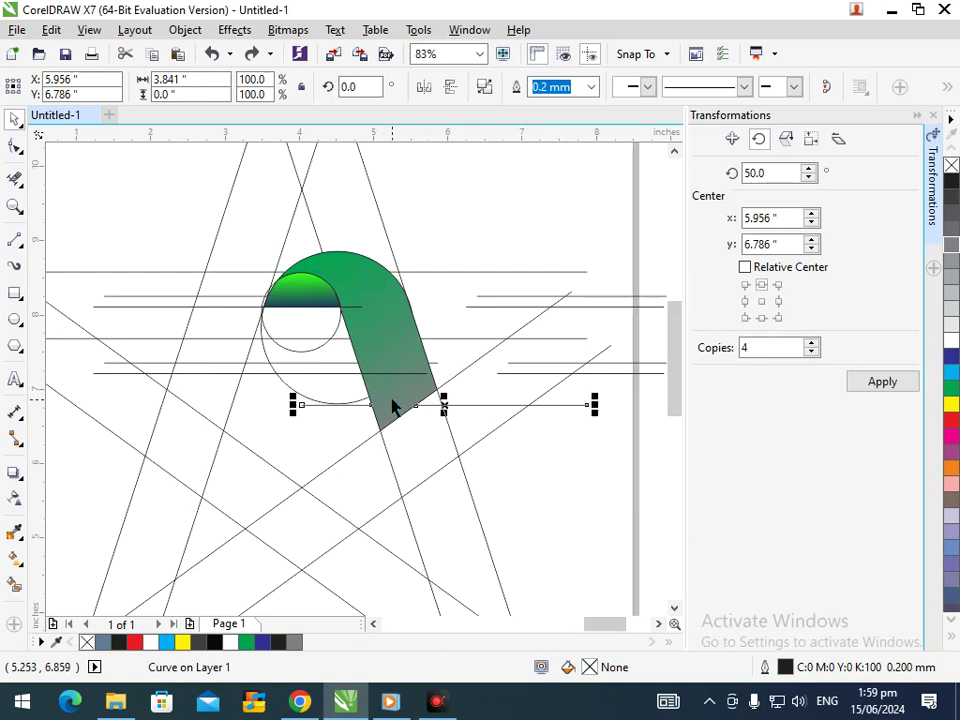
pyautogui.keyDown('shift'); pyautogui.click(300, 306); pyautogui.keyUp('shift')
pyautogui.keyDown('shift'); pyautogui.click(347, 352); pyautogui.keyUp('shift')
pyautogui.scroll(-3, 352, 368)
pyautogui.moveTo(380, 400); pyautogui.dragTo(74, 212)
# Delete all the construction lines and circles remaining on the page and close the Transformations docker.
pyautogui.moveTo(229, 285); pyautogui.dragTo(551, 574)
pyautogui.press('Delete')
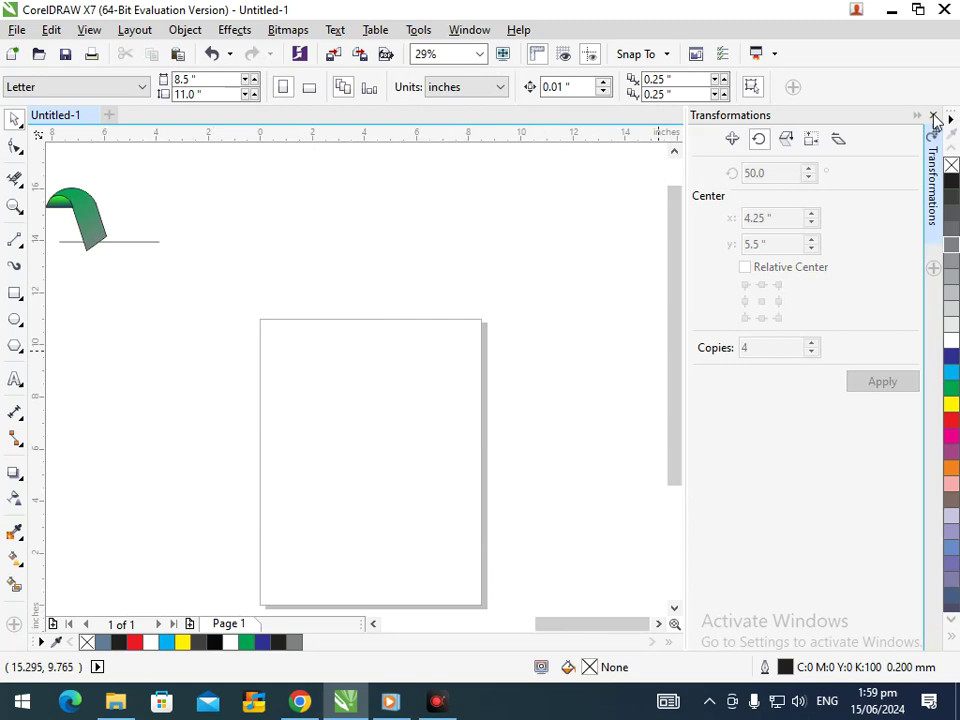
pyautogui.click(933, 117)
pyautogui.scroll(-2, 493, 343)
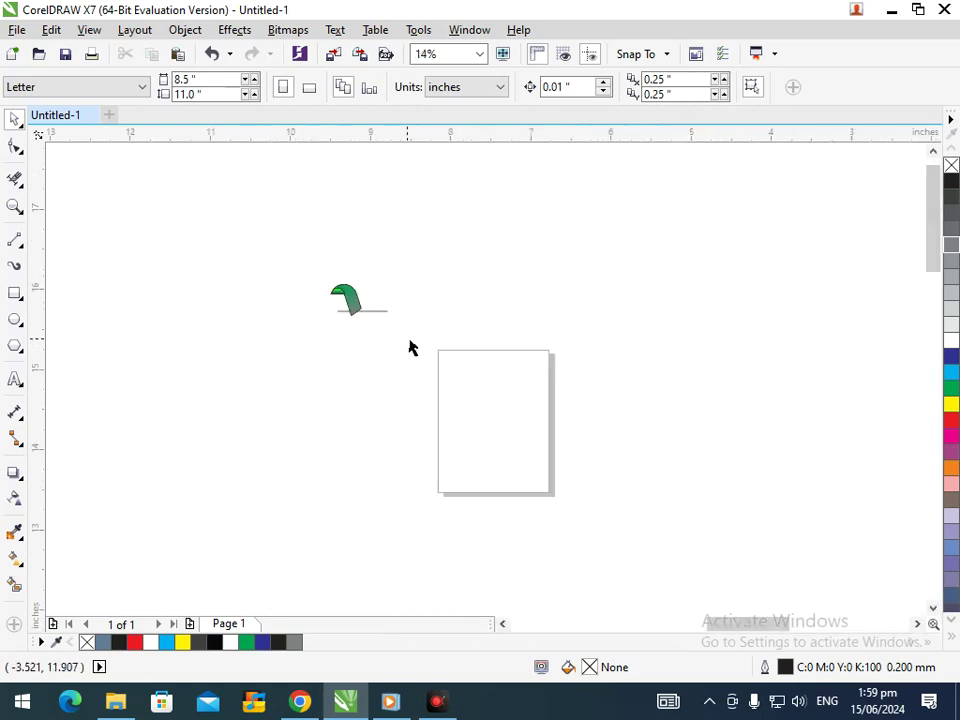
# Move the grey end of the curved band's fountain fill upward to shorten the green-to-grey transition.
pyautogui.scroll(5, 409, 347)
pyautogui.click(568, 471)
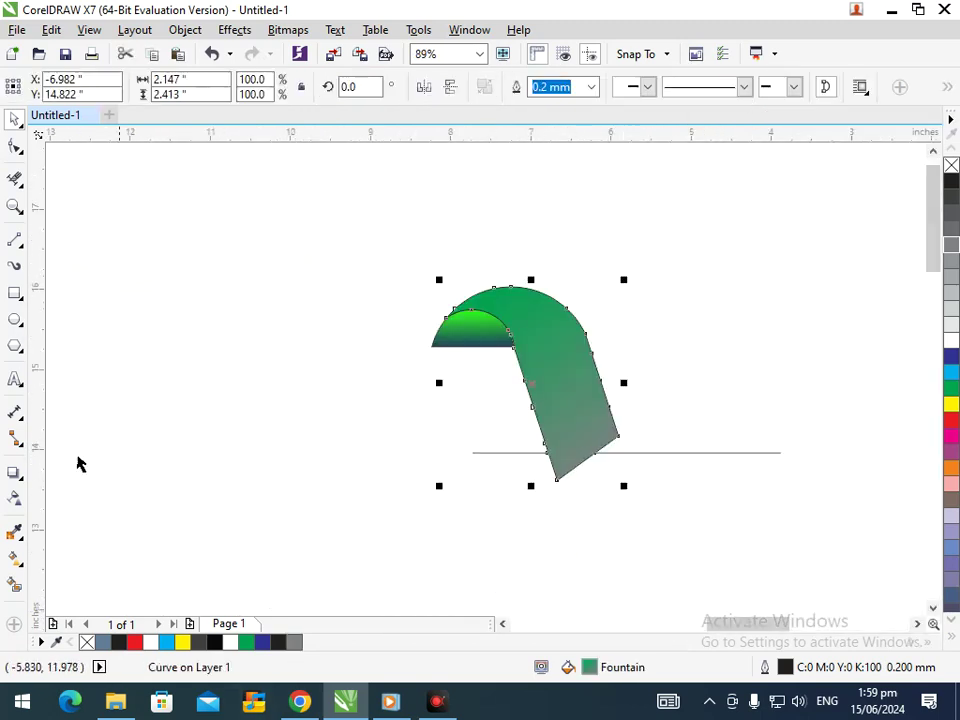
pyautogui.click(18, 560)
pyautogui.click(72, 556)
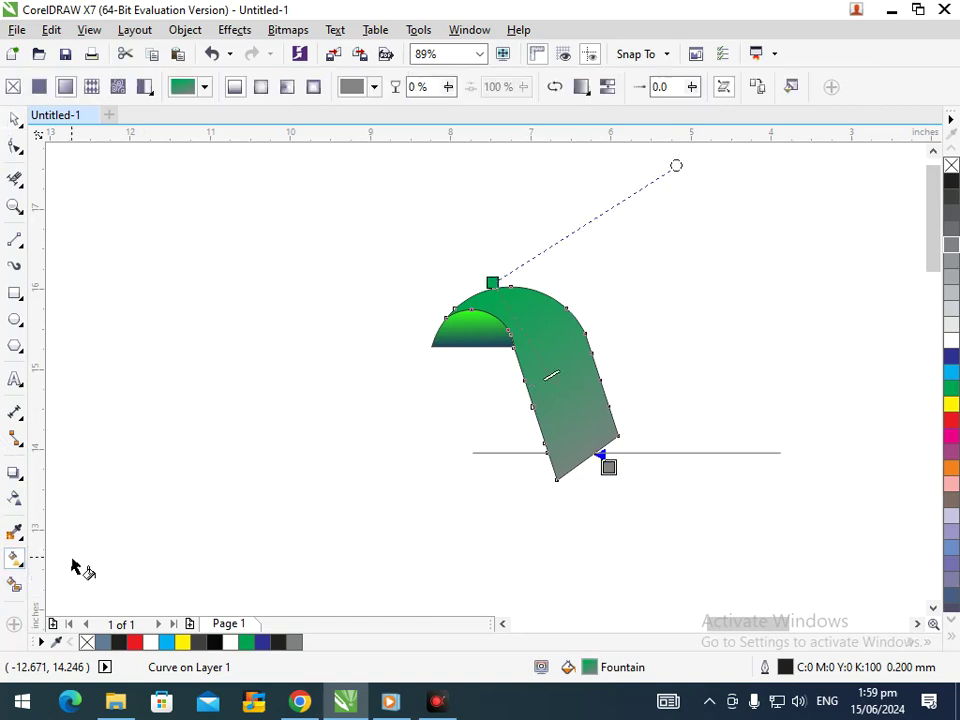
pyautogui.moveTo(609, 466); pyautogui.dragTo(615, 406)
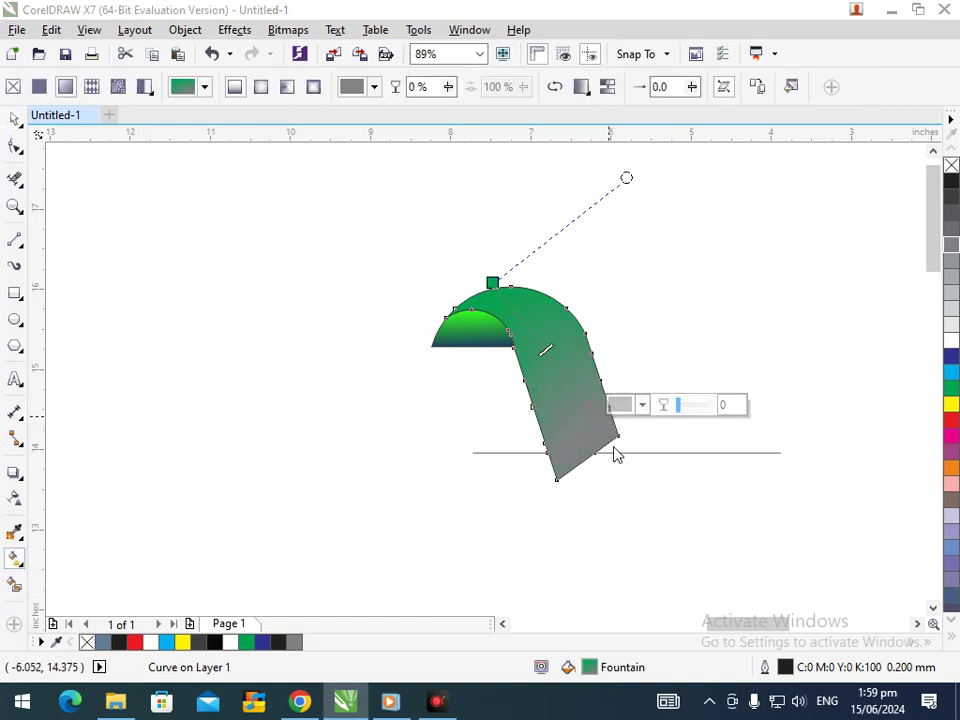
# Change the green start colour of the curved band's fountain fill to black.
pyautogui.click(492, 283)
pyautogui.click(518, 272)
pyautogui.click(615, 358)
pyautogui.click(605, 460)
pyautogui.click(634, 442)
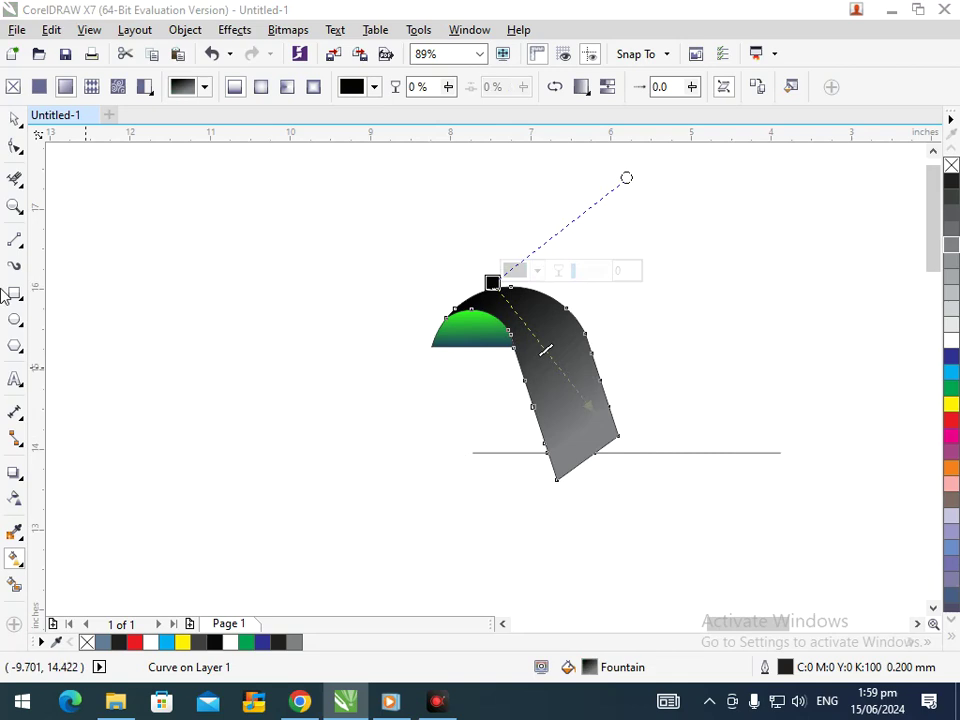
# Extend the grey end of the curved band's fountain fill past its lower tip and recolour that end blue.
pyautogui.click(16, 120)
pyautogui.click(549, 392)
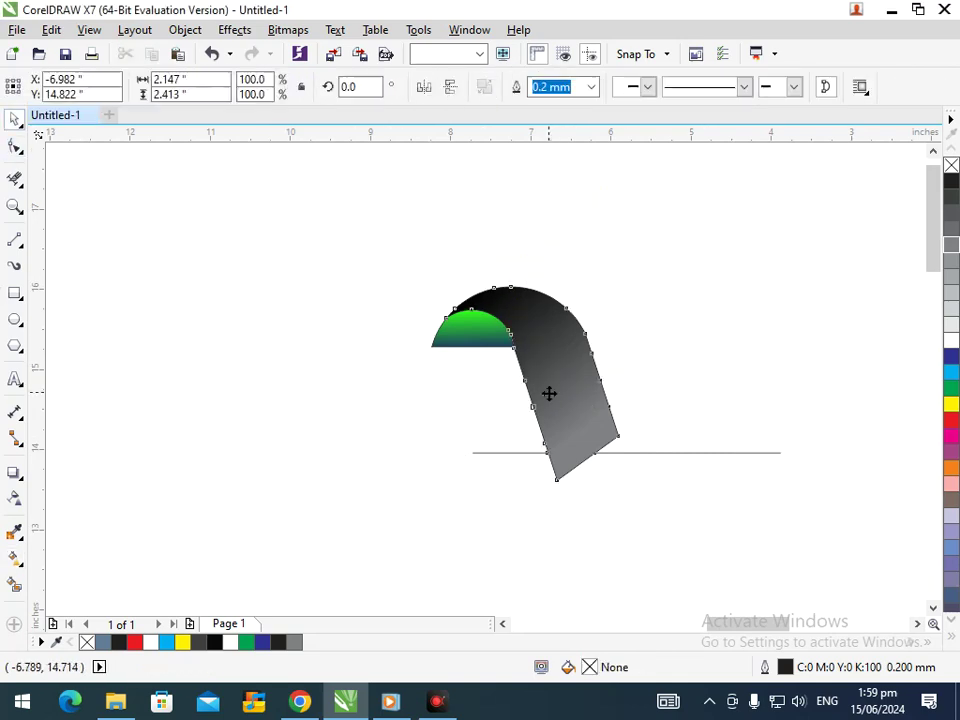
pyautogui.click(24, 568)
pyautogui.click(62, 556)
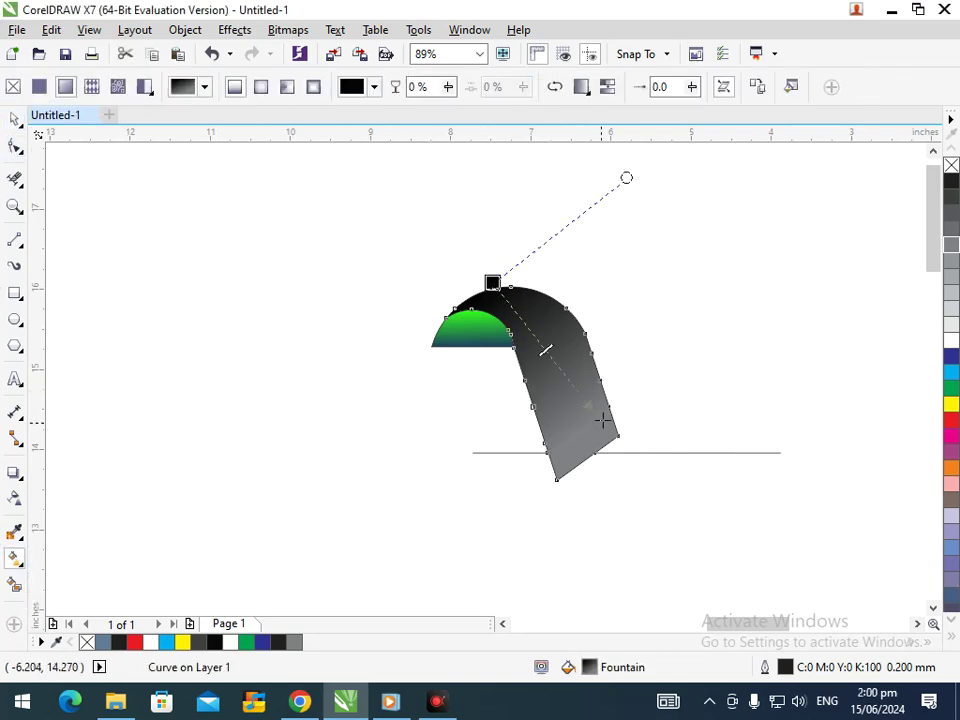
pyautogui.moveTo(593, 410)
pyautogui.mouseDown()
pyautogui.moveTo(603, 487)
pyautogui.moveTo(597, 471)
pyautogui.mouseUp()
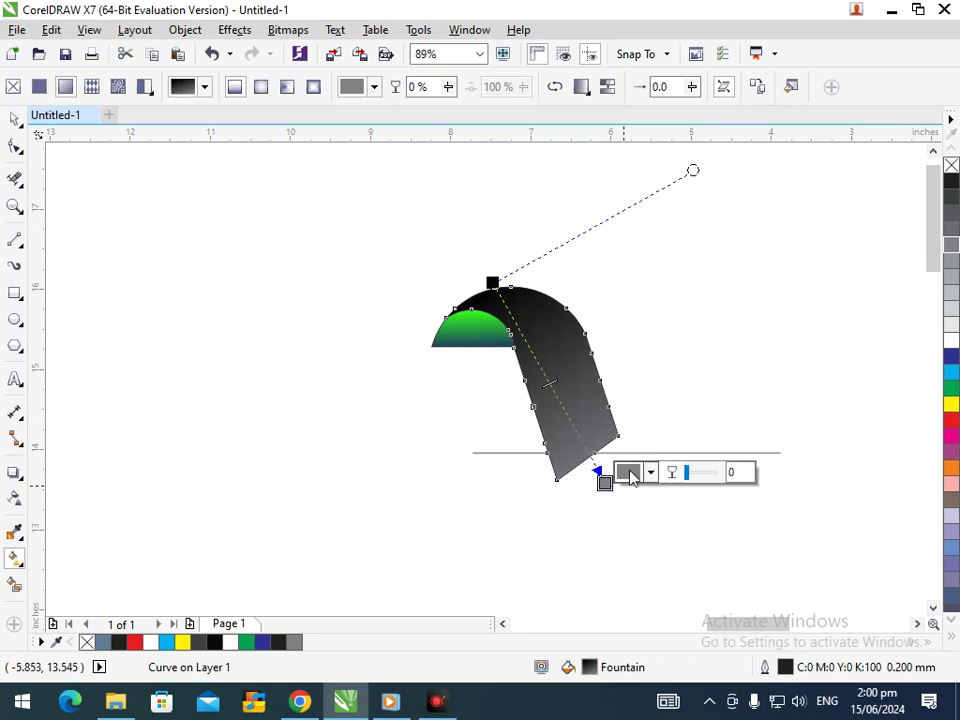
pyautogui.click(634, 479)
pyautogui.moveTo(700, 396); pyautogui.dragTo(733, 352)
# Set the start colour of the curved band's fountain fill to dark navy, C97 M91 Y38 K34.
pyautogui.click(492, 283)
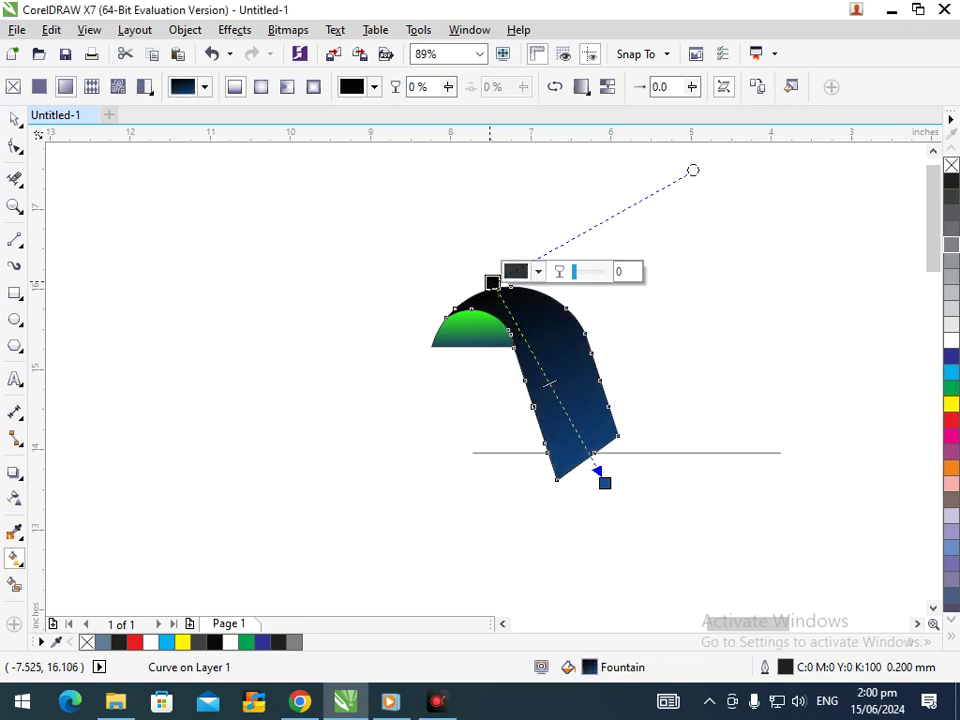
pyautogui.click(515, 271)
pyautogui.click(607, 391)
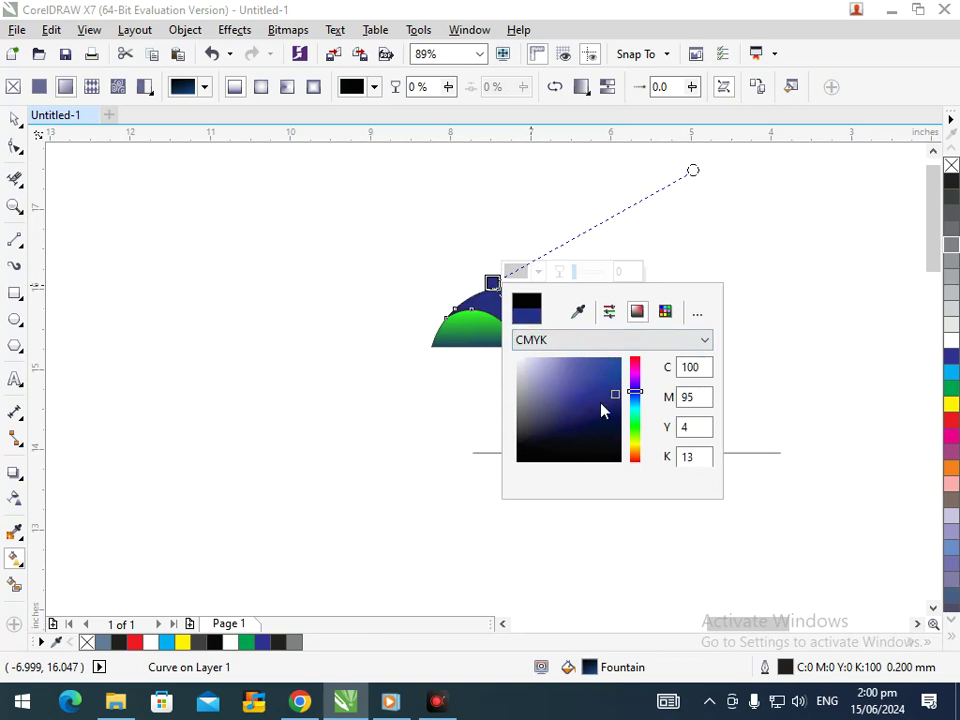
pyautogui.click(454, 439)
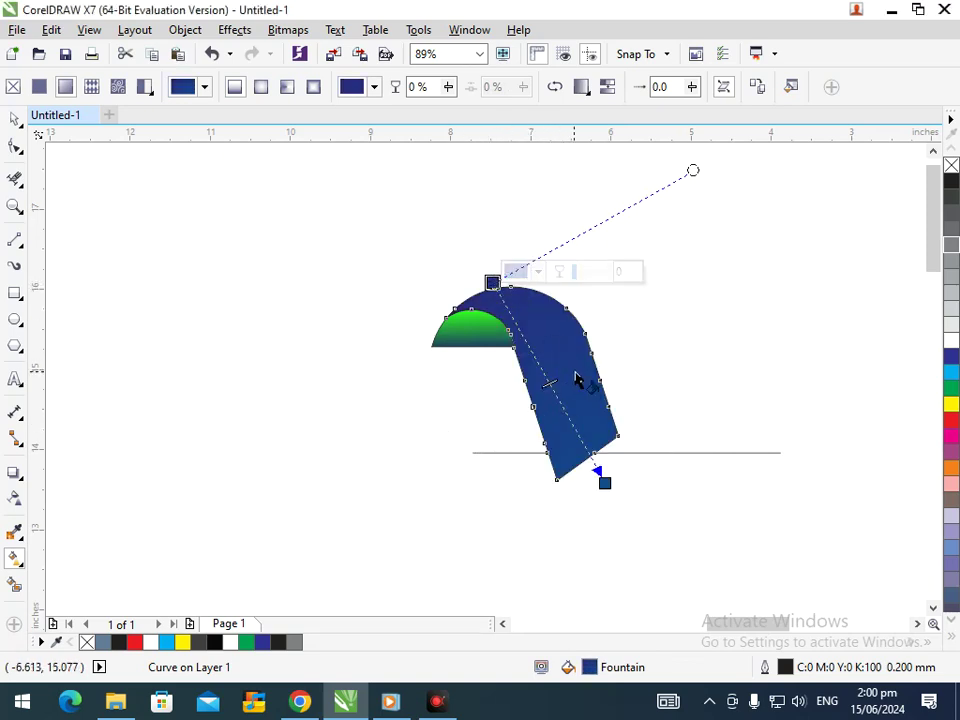
pyautogui.click(515, 271)
pyautogui.click(558, 424)
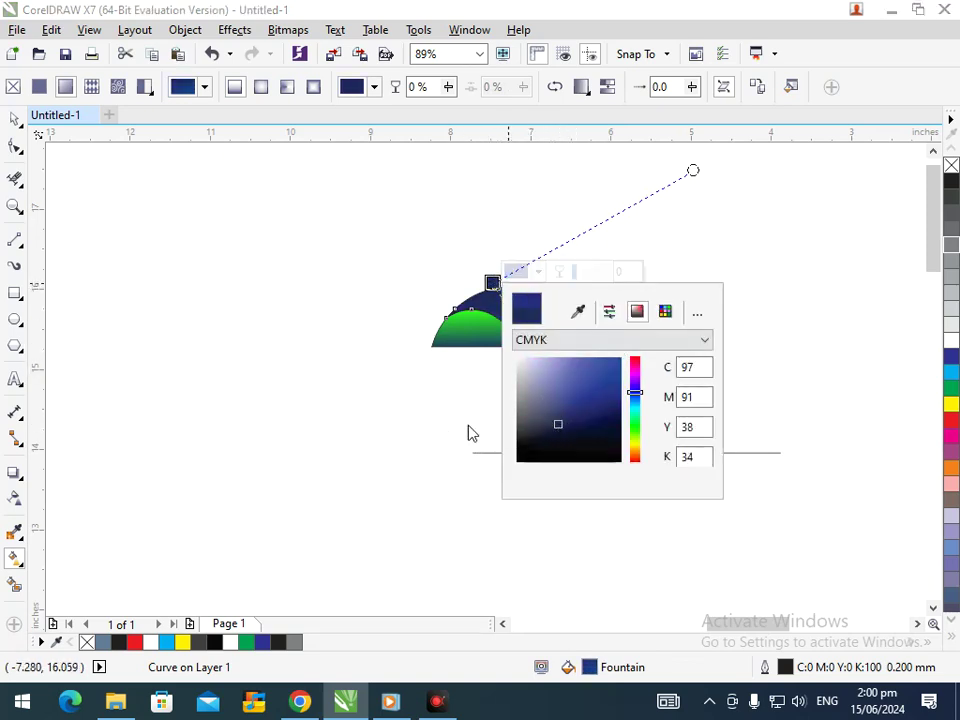
# Select the half-circle and change the bright green node of its fountain fill to blue.
pyautogui.click(15, 120)
pyautogui.click(265, 290)
pyautogui.click(493, 343)
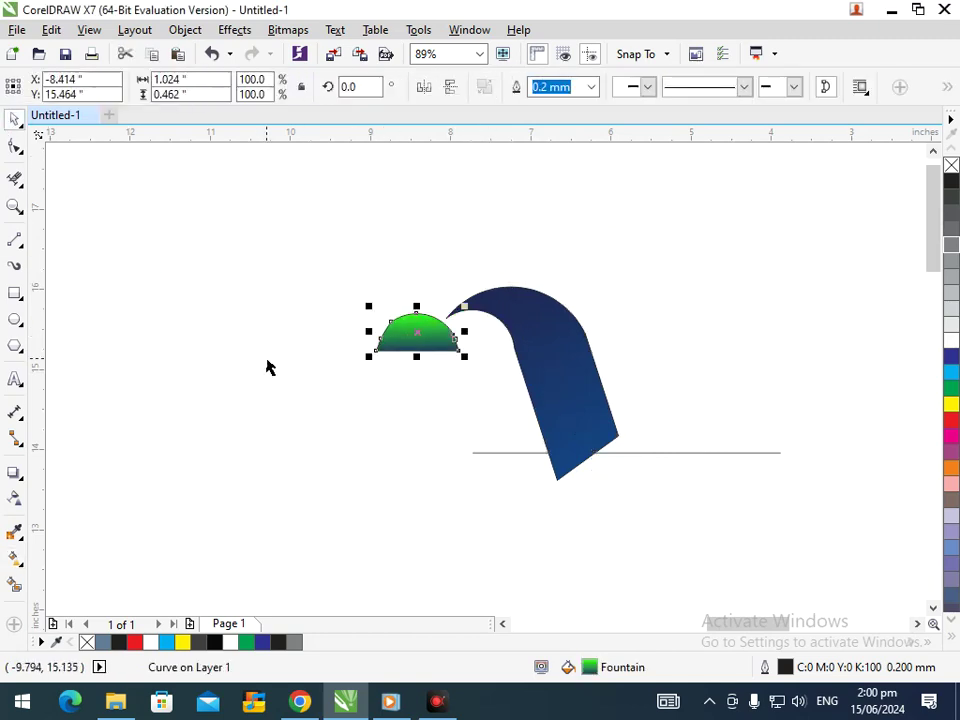
pyautogui.click(27, 569)
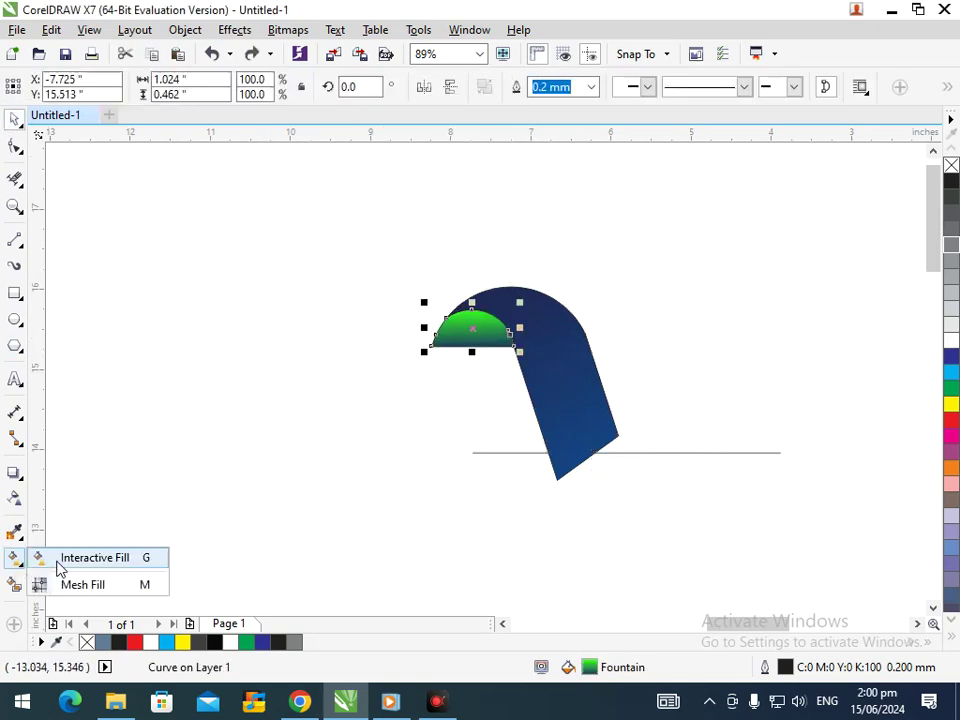
pyautogui.click(70, 556)
pyautogui.click(471, 309)
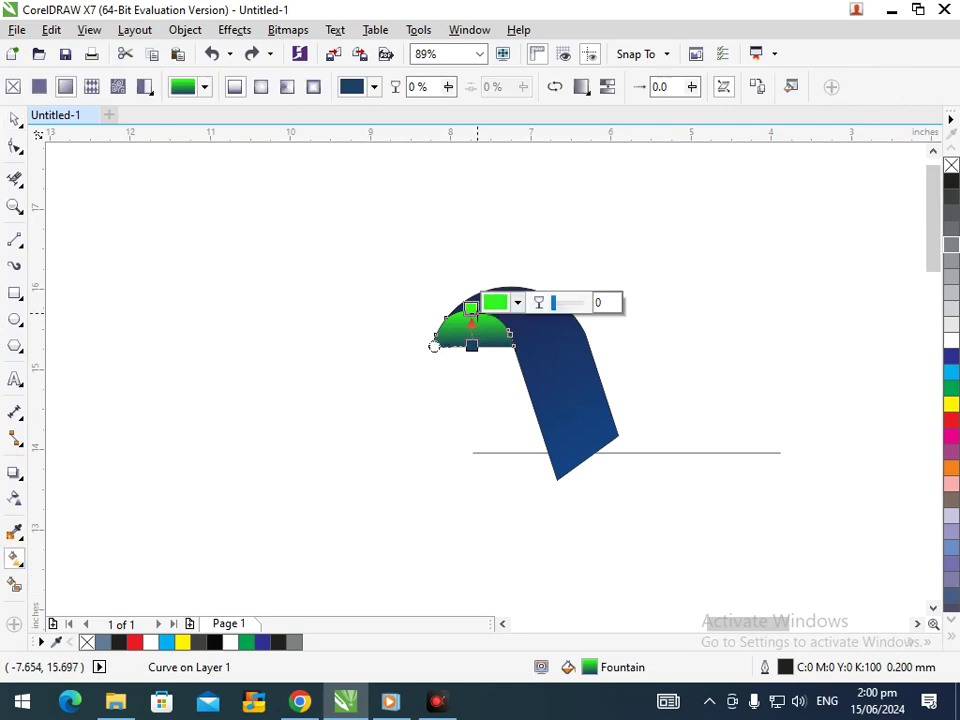
pyautogui.click(540, 390)
# Move the lower node of the half-circle's fountain fill below the flat edge and give it a darker blue.
pyautogui.moveTo(478, 348); pyautogui.dragTo(477, 366)
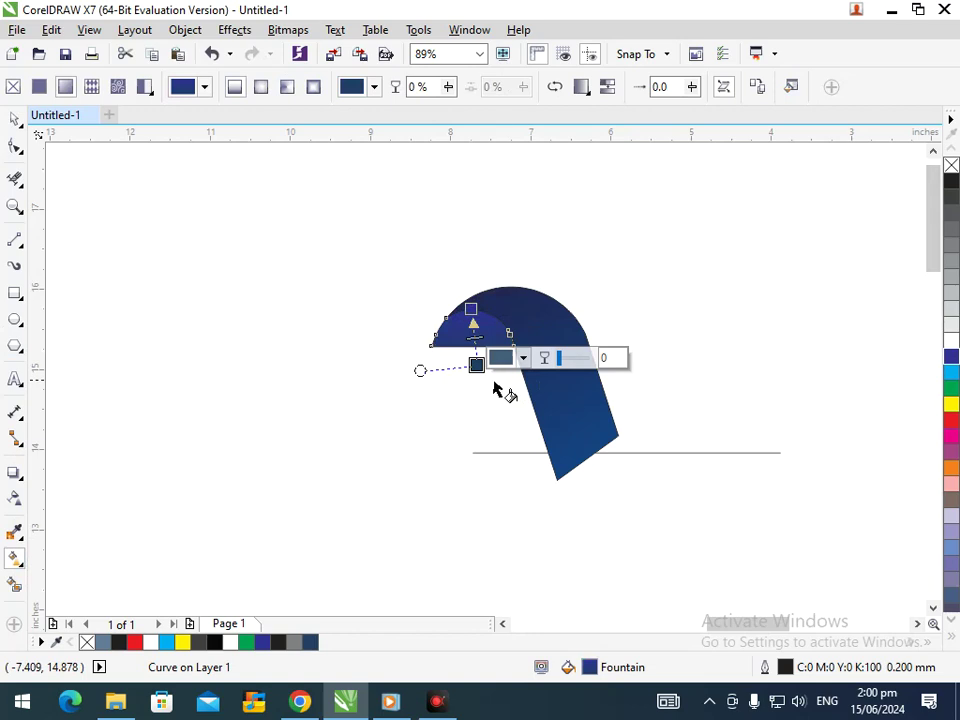
pyautogui.click(510, 357)
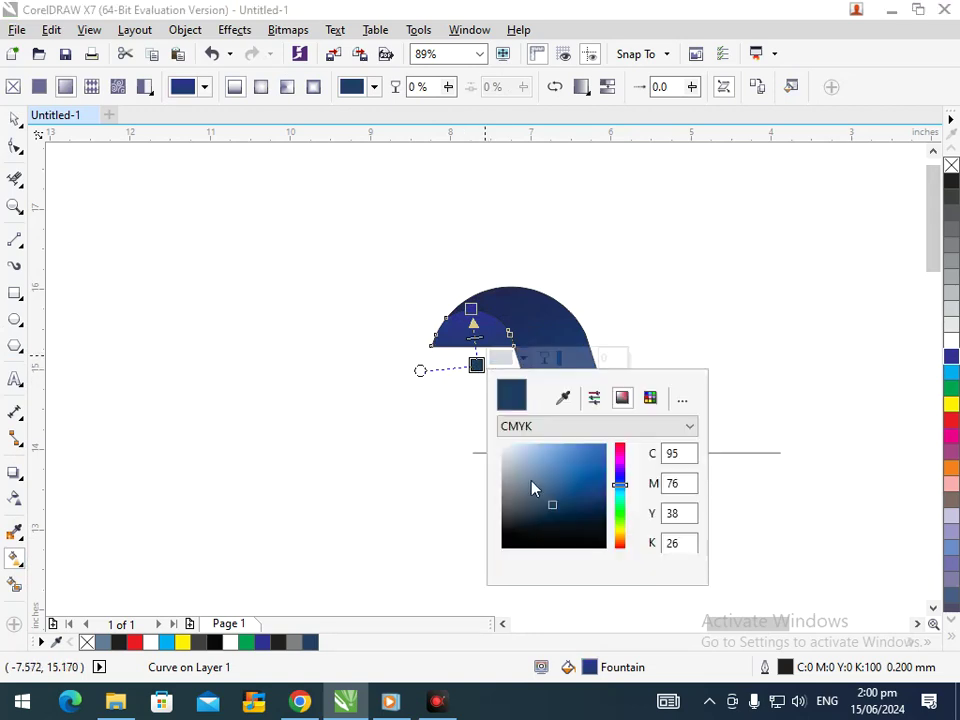
pyautogui.moveTo(556, 486)
pyautogui.mouseDown()
pyautogui.moveTo(557, 471)
pyautogui.moveTo(585, 465)
pyautogui.moveTo(578, 493)
pyautogui.moveTo(551, 508)
pyautogui.moveTo(544, 486)
pyautogui.moveTo(555, 510)
pyautogui.moveTo(547, 514)
pyautogui.mouseUp()
pyautogui.click(433, 501)
# Move the start of the curved band's fountain fill above the arch and recolour it light purple-blue.
pyautogui.click(568, 397)
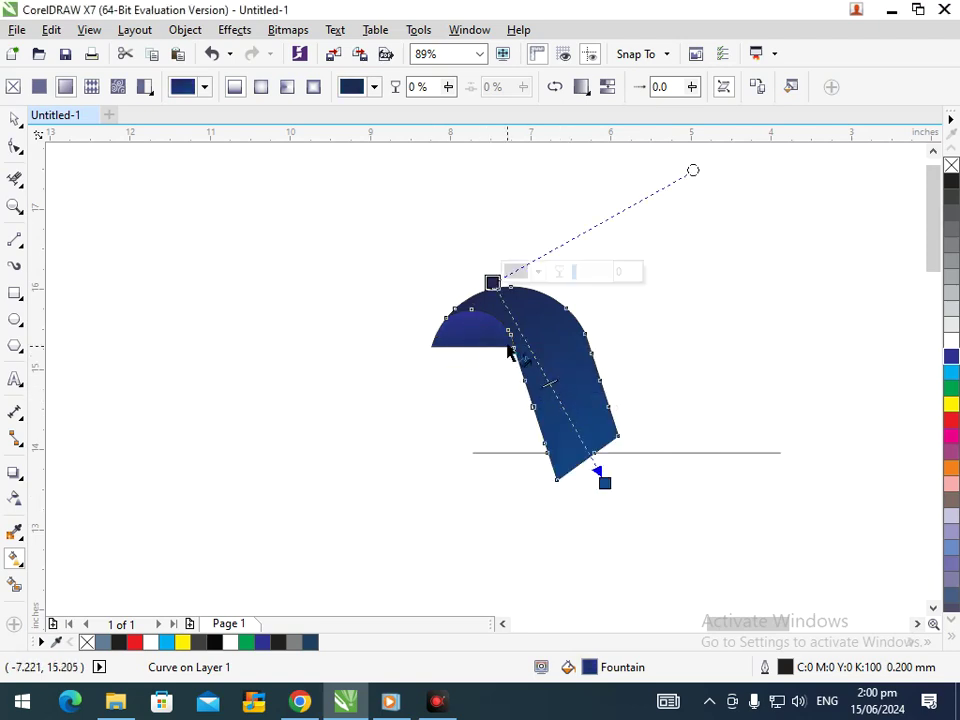
pyautogui.moveTo(493, 282); pyautogui.dragTo(482, 246)
pyautogui.click(528, 236)
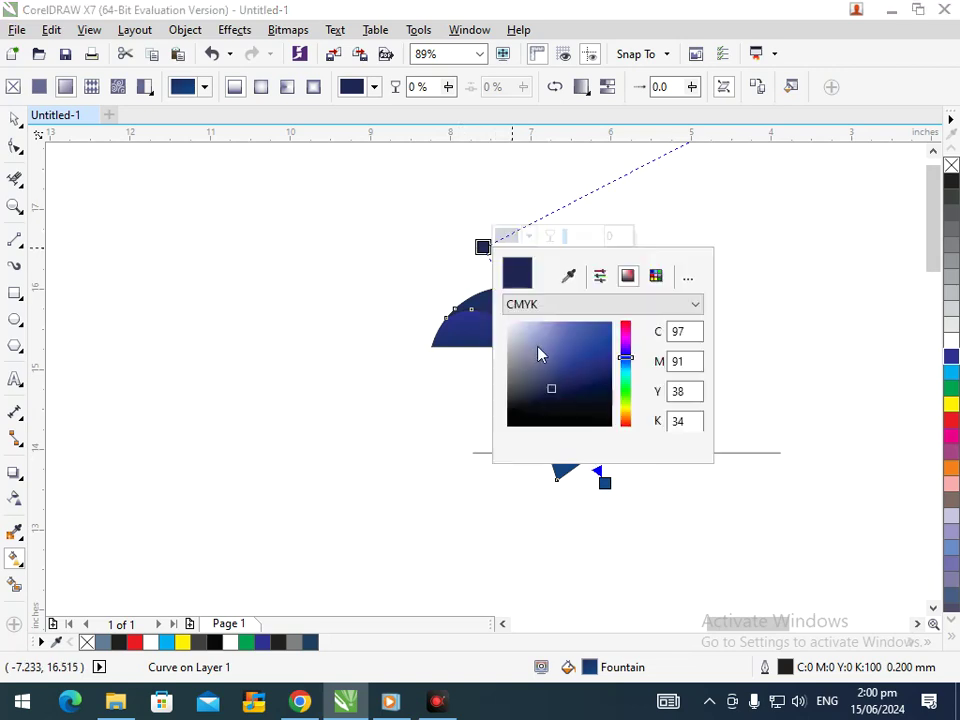
pyautogui.click(560, 330)
pyautogui.click(491, 468)
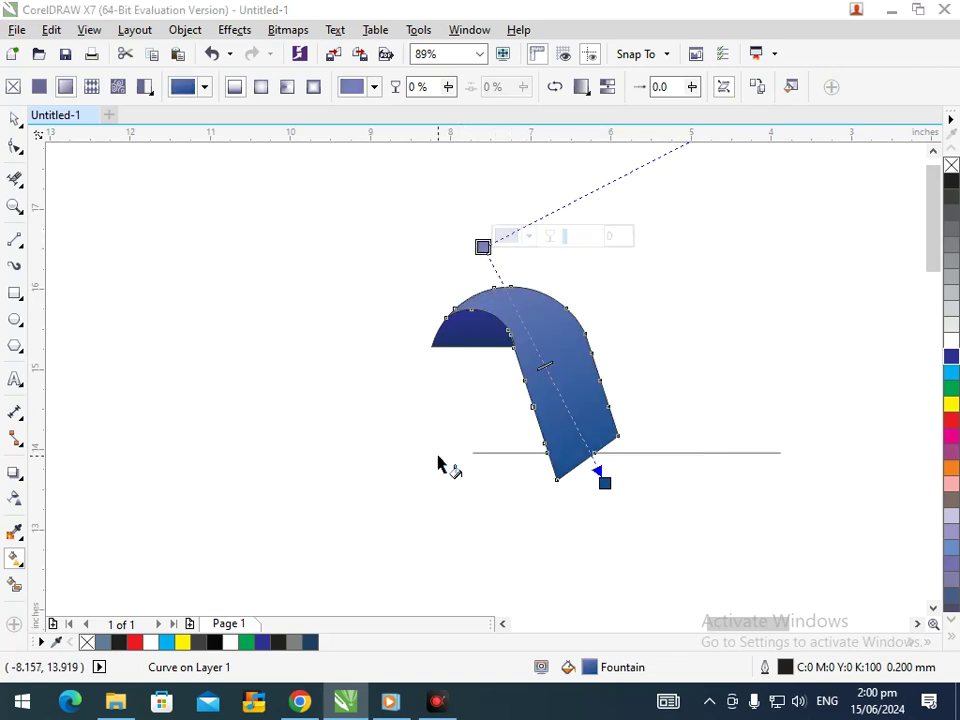
# Move the blue end of the curved band's fountain fill up inside the band and set it to light green, C62 M0 Y100 K0.
pyautogui.moveTo(603, 481); pyautogui.dragTo(596, 419)
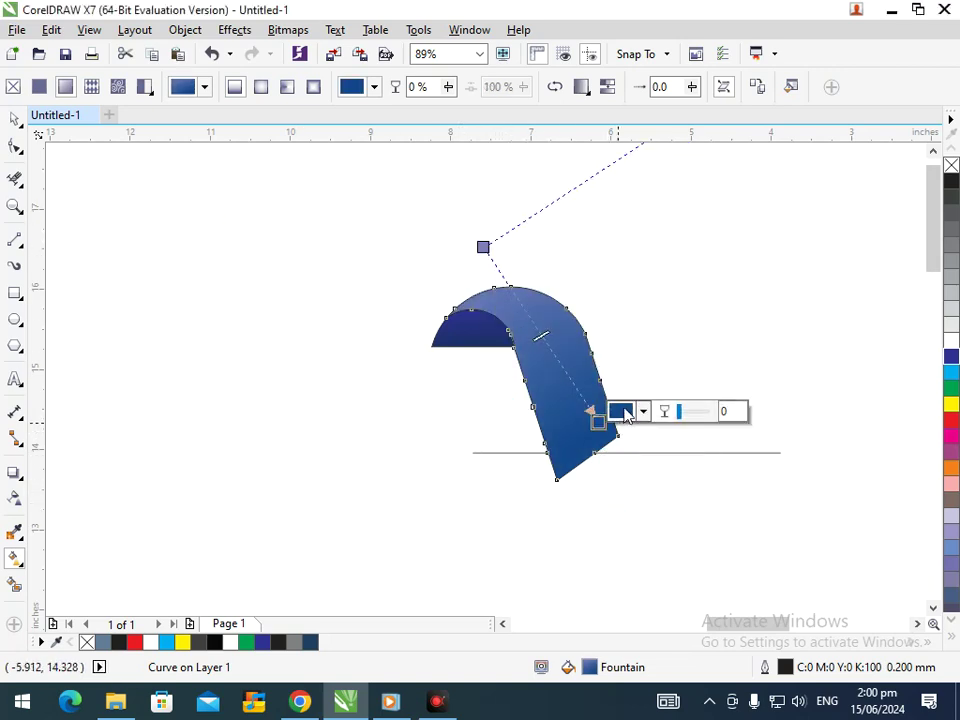
pyautogui.click(643, 411)
pyautogui.click(739, 566)
pyautogui.click(711, 505)
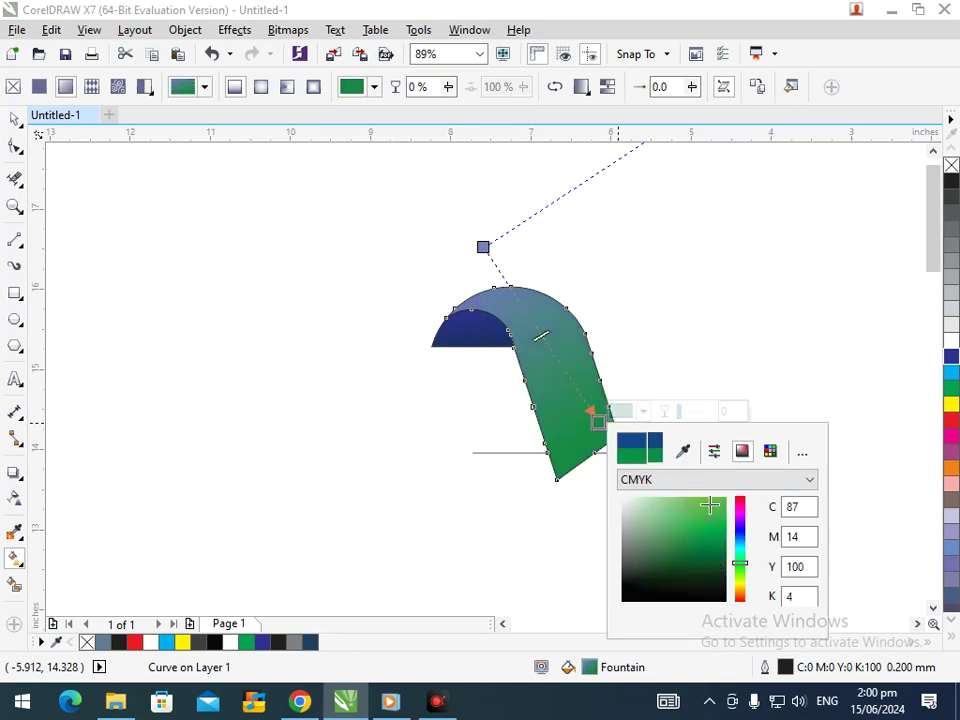
pyautogui.click(712, 497)
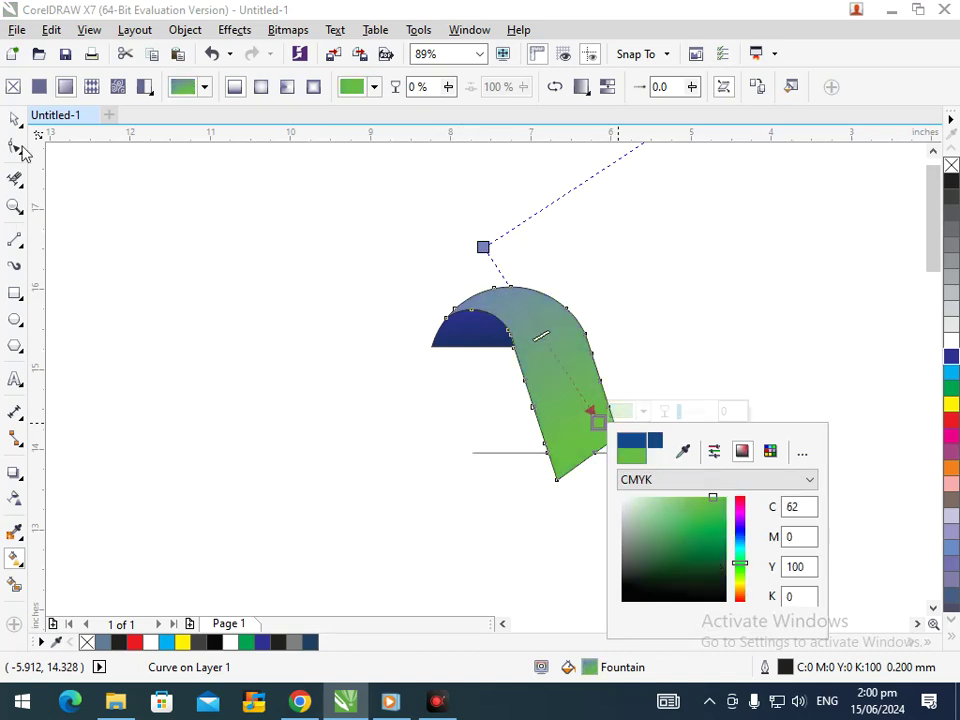
# Recolour the start of the curved band's fountain fill black and move it down onto the arch.
pyautogui.click(515, 318)
pyautogui.click(483, 246)
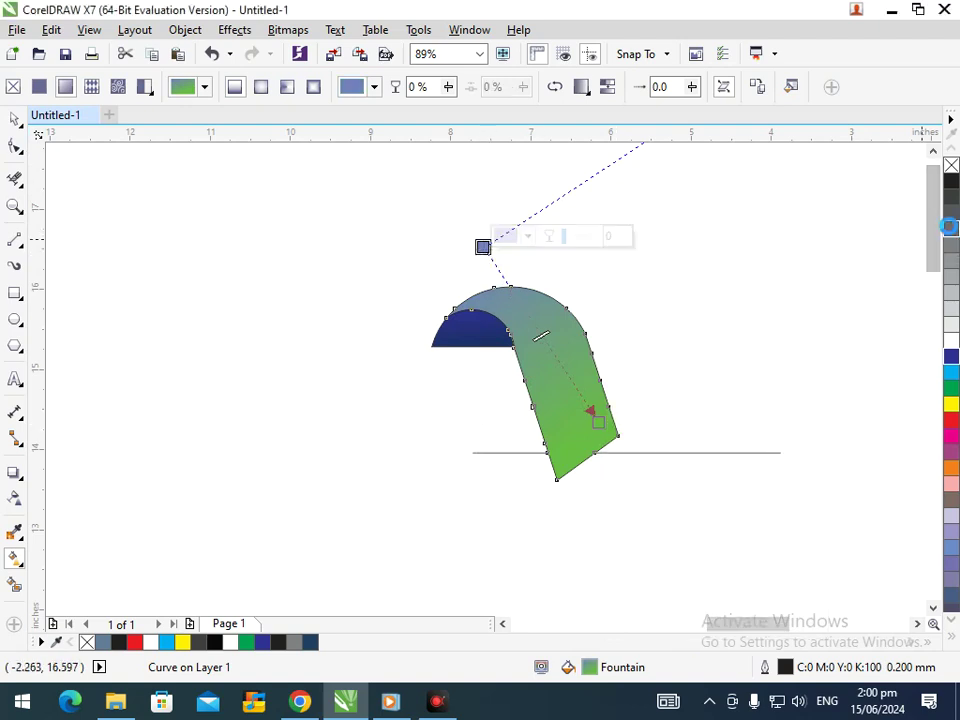
pyautogui.click(948, 226)
pyautogui.moveTo(483, 246); pyautogui.dragTo(612, 196)
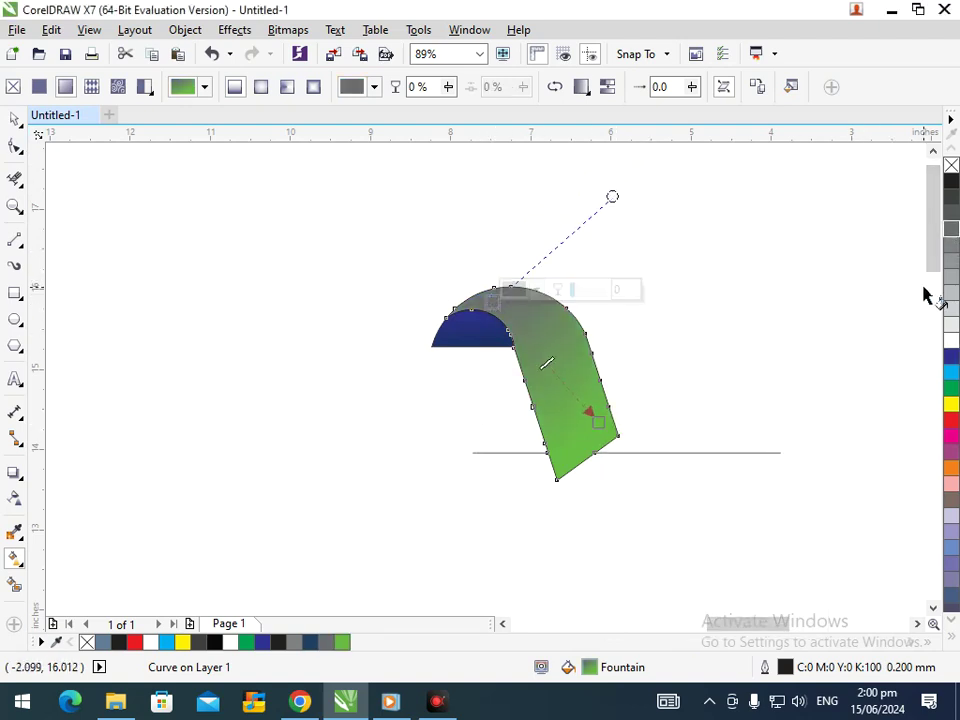
pyautogui.click(950, 210)
pyautogui.click(950, 182)
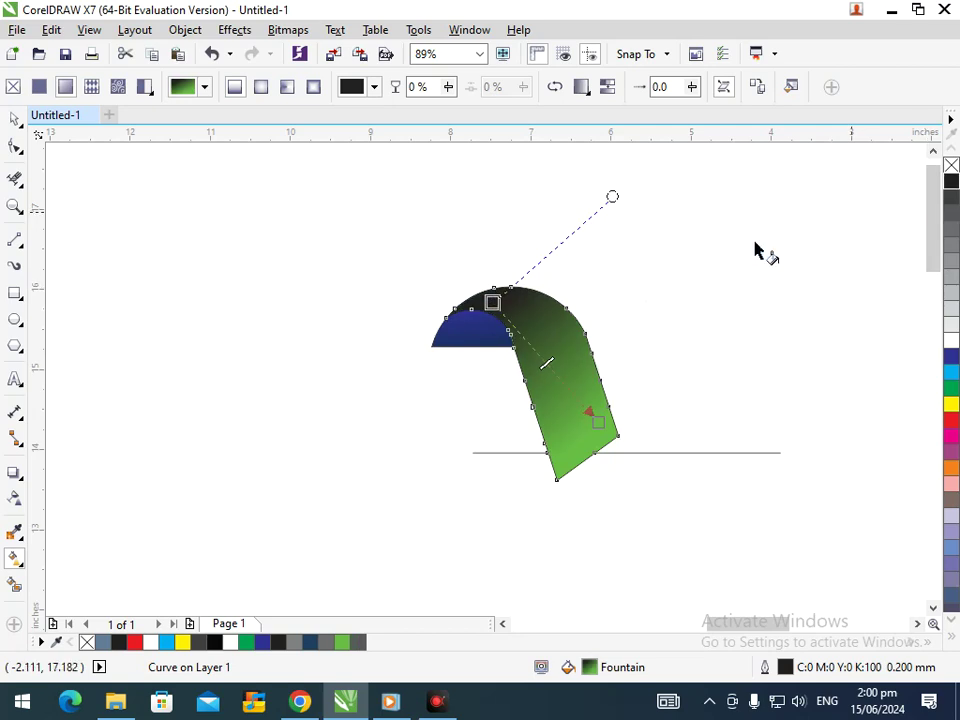
# Nudge the black start of the band's fountain fill toward the arch's top and extend the green end to the lower edge.
pyautogui.moveTo(492, 302)
pyautogui.mouseDown()
pyautogui.moveTo(523, 328)
pyautogui.moveTo(498, 297)
pyautogui.mouseUp()
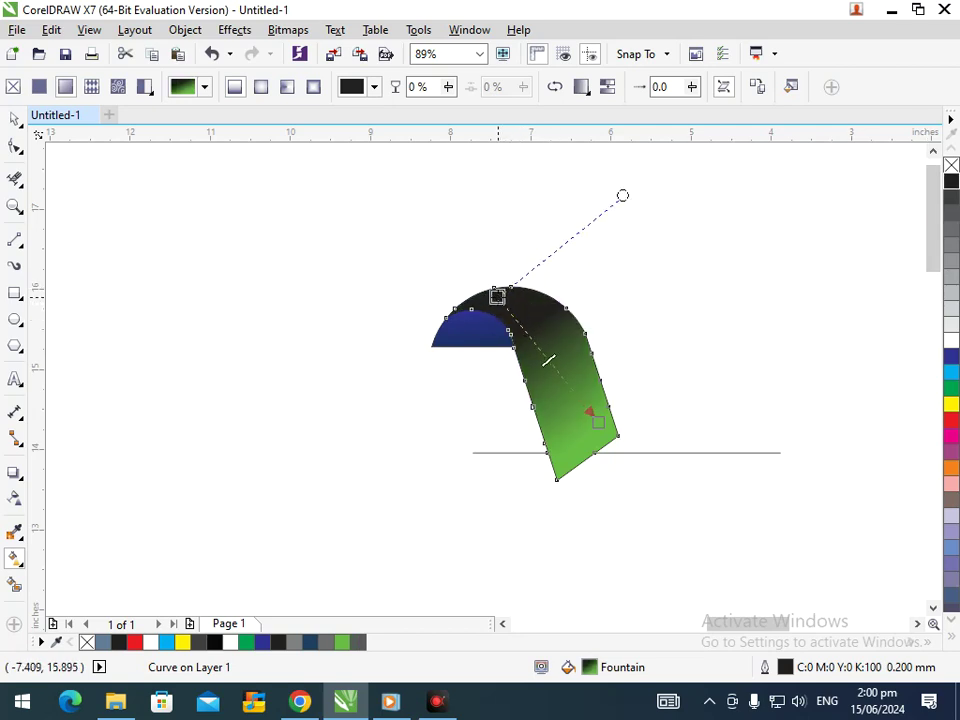
pyautogui.moveTo(598, 422); pyautogui.dragTo(607, 446)
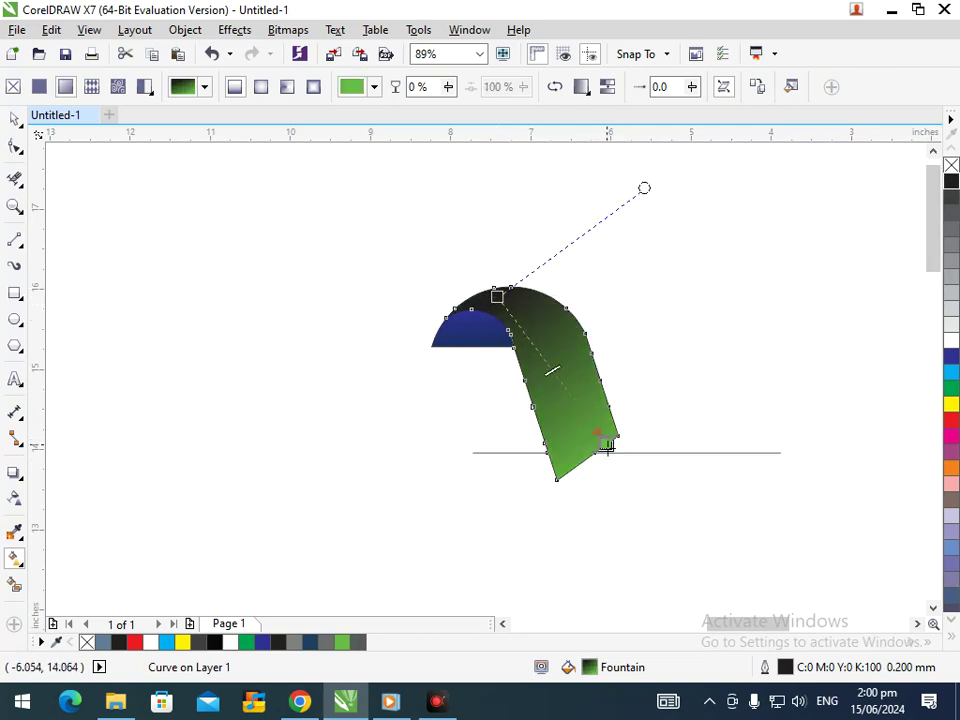
pyautogui.click(15, 119)
pyautogui.press('Escape')
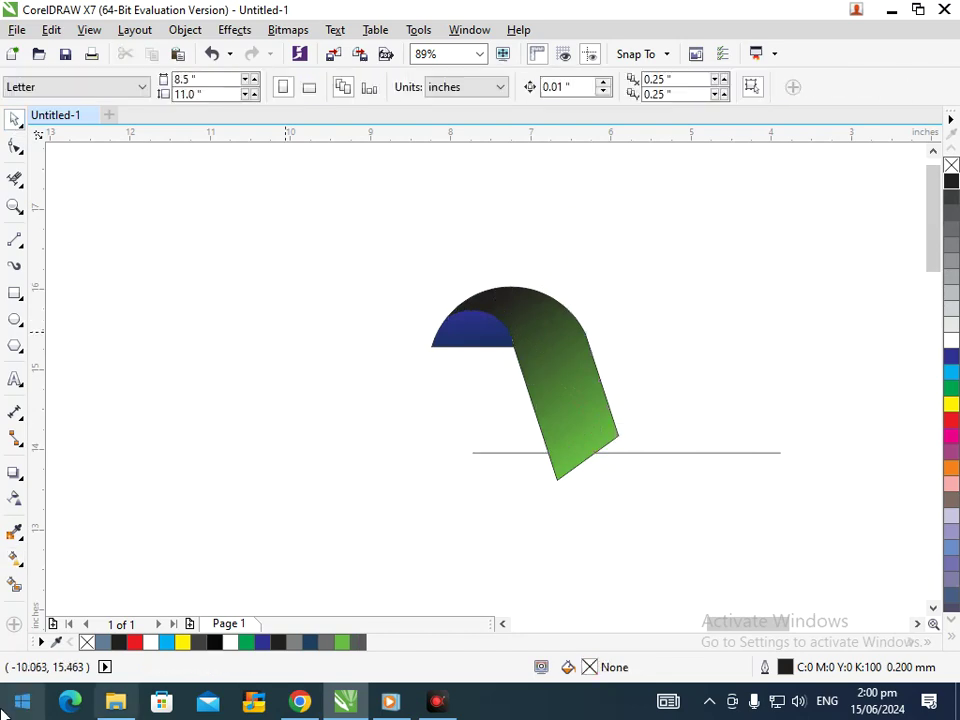
# Copy the curved band's black-to-green fill onto the half-circle with Copy Properties From.
pyautogui.moveTo(462, 325); pyautogui.dragTo(339, 331)
pyautogui.hotkey('ctrl', 'z')
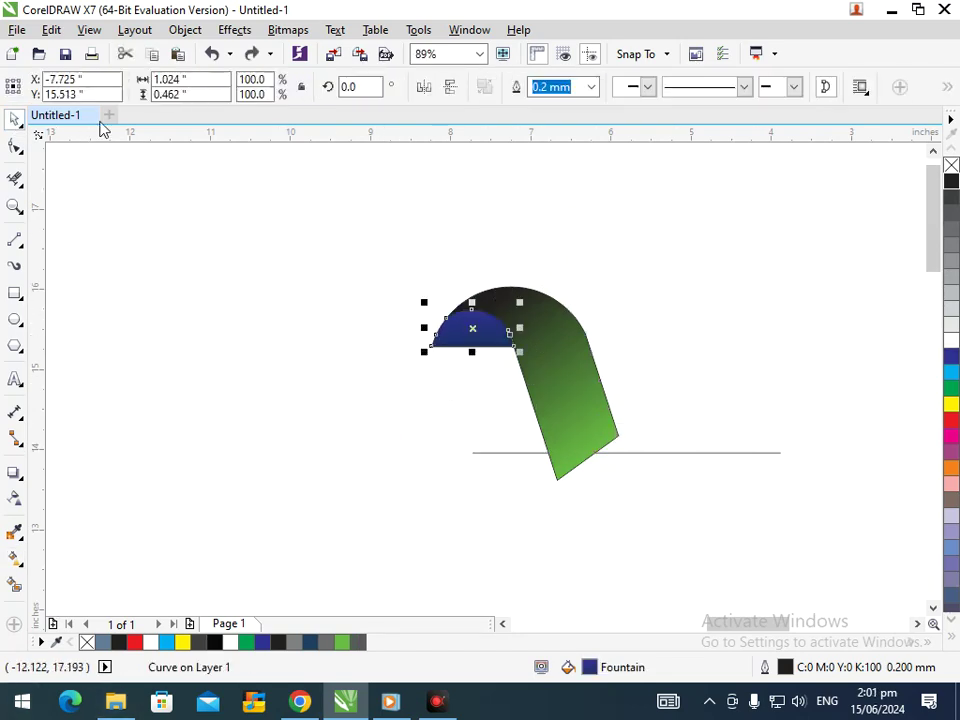
pyautogui.click(63, 30)
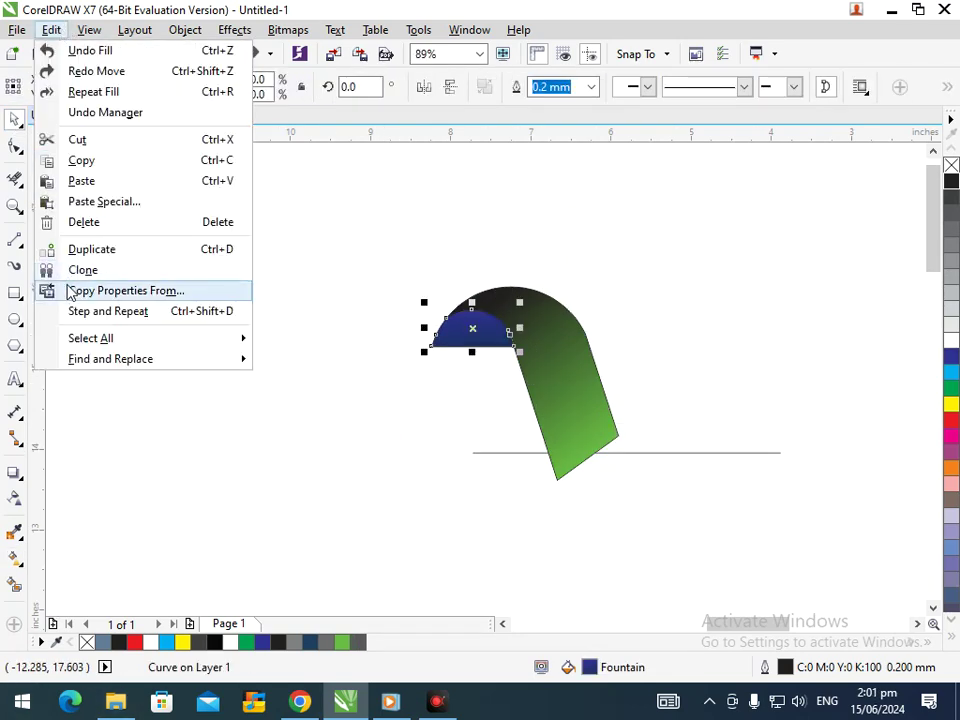
pyautogui.click(115, 290)
pyautogui.click(303, 329)
pyautogui.click(503, 391)
pyautogui.click(558, 377)
pyautogui.click(457, 447)
# Select the curved band and the half-circle together and group them.
pyautogui.click(546, 394)
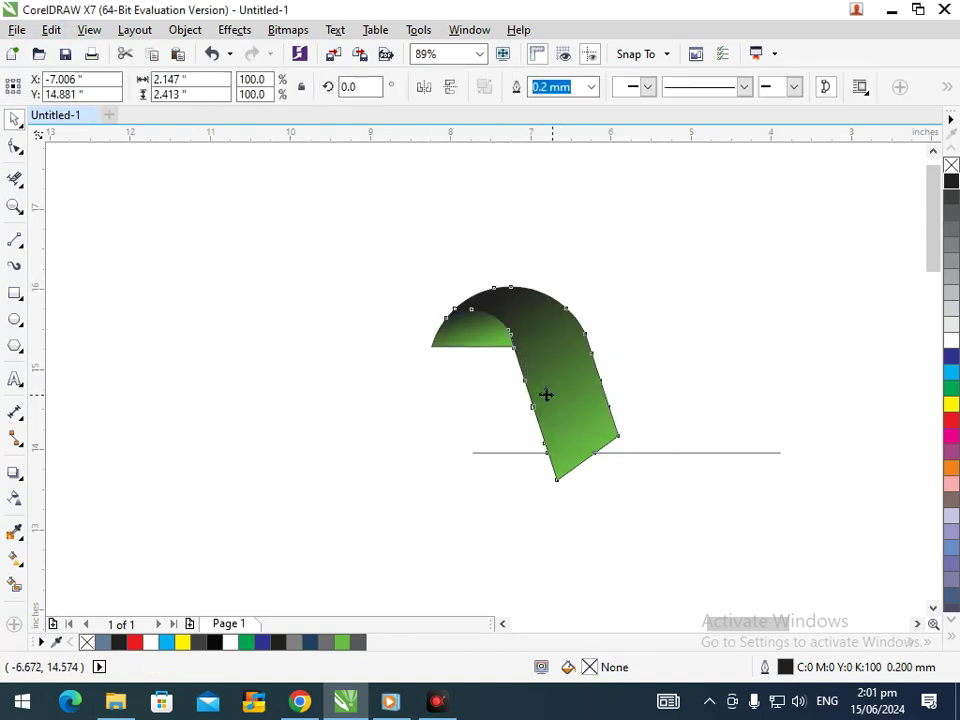
pyautogui.hotkey('ctrl', 'z')
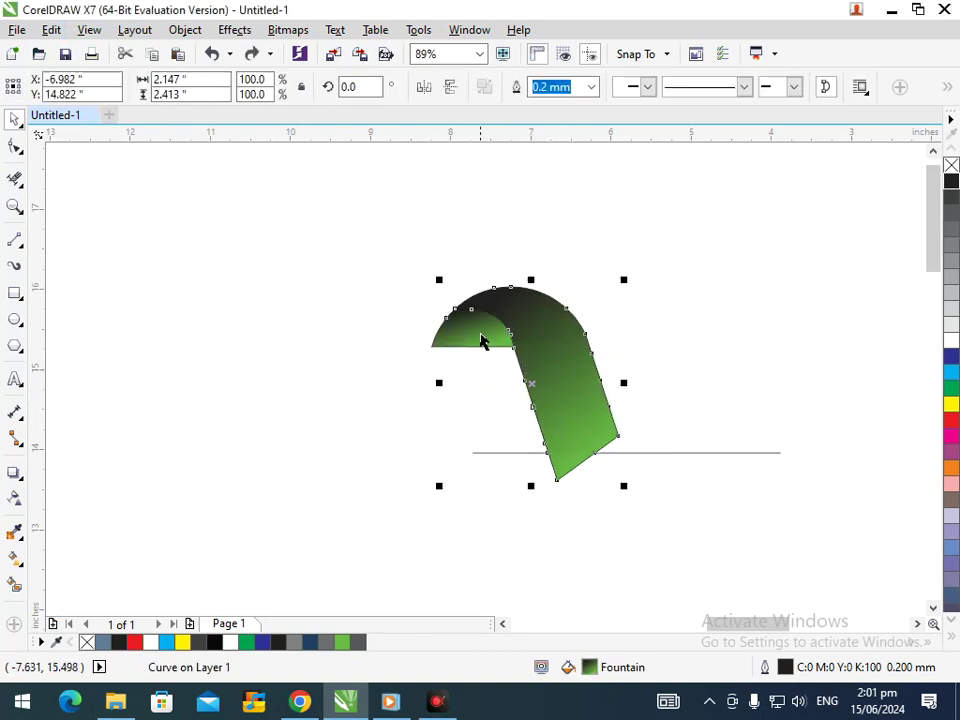
pyautogui.keyDown('shift'); pyautogui.click(481, 340); pyautogui.keyUp('shift')
pyautogui.click(510, 397)
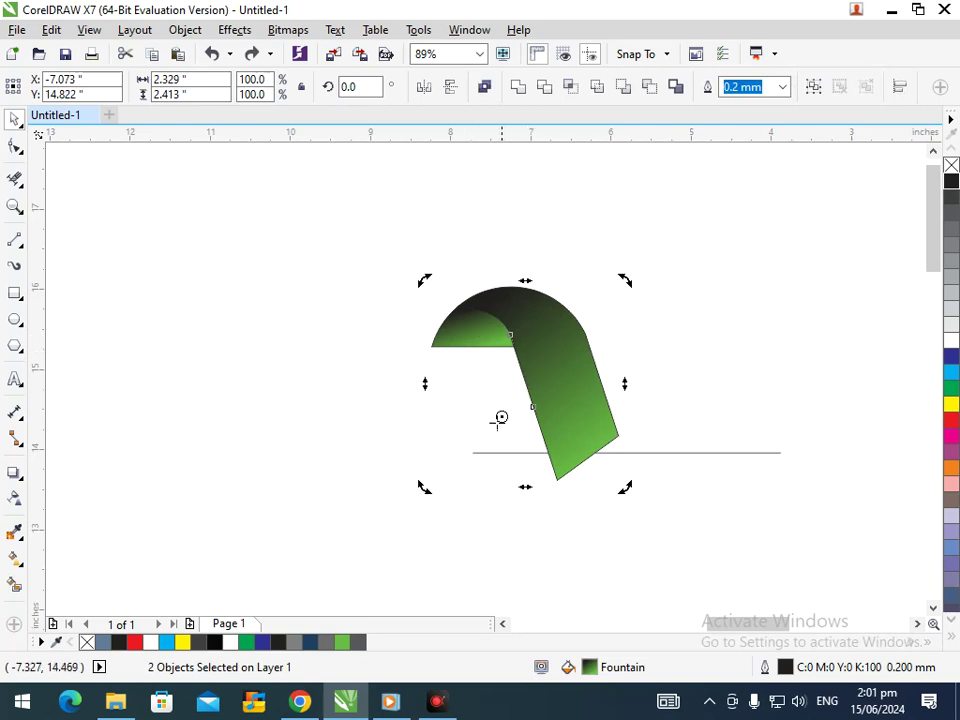
pyautogui.click(486, 485)
pyautogui.click(549, 439)
pyautogui.keyDown('shift'); pyautogui.click(451, 340); pyautogui.keyUp('shift')
pyautogui.hotkey('ctrl', 'g')
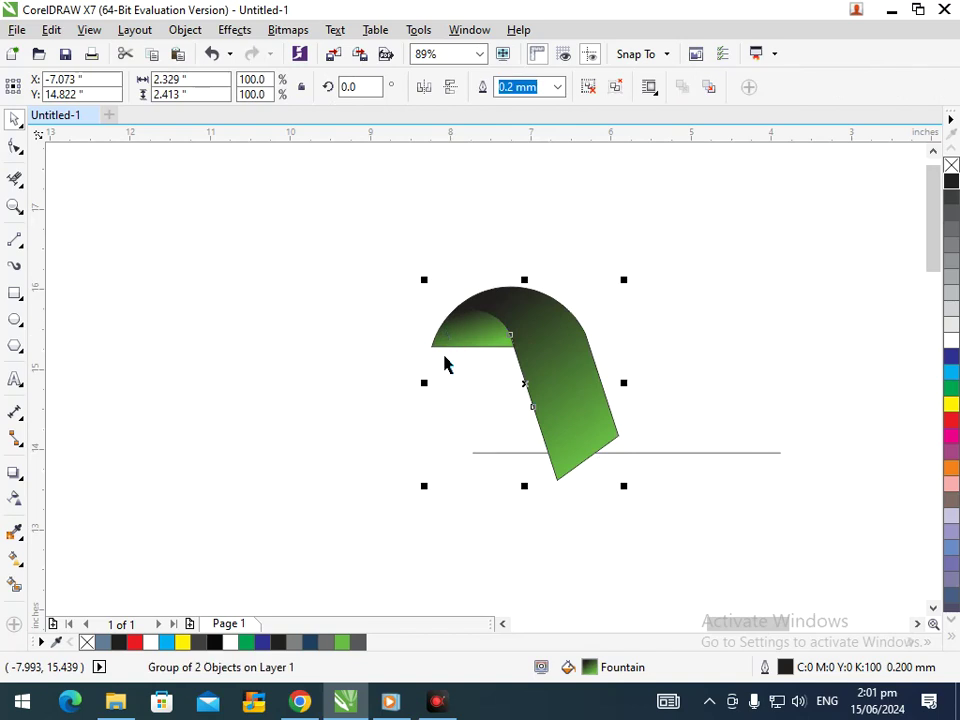
# Set the group's rotation centre at the horizontal line's left end and rotate four copies around it in steps of about 72°.
pyautogui.click(488, 364)
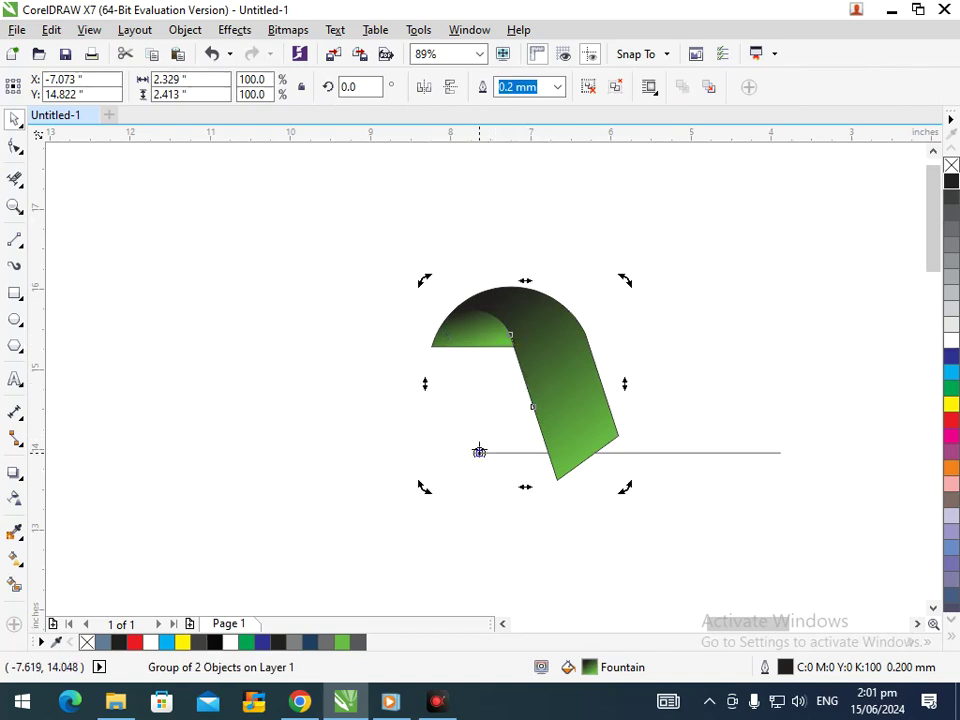
pyautogui.moveTo(628, 488); pyautogui.dragTo(489, 583)
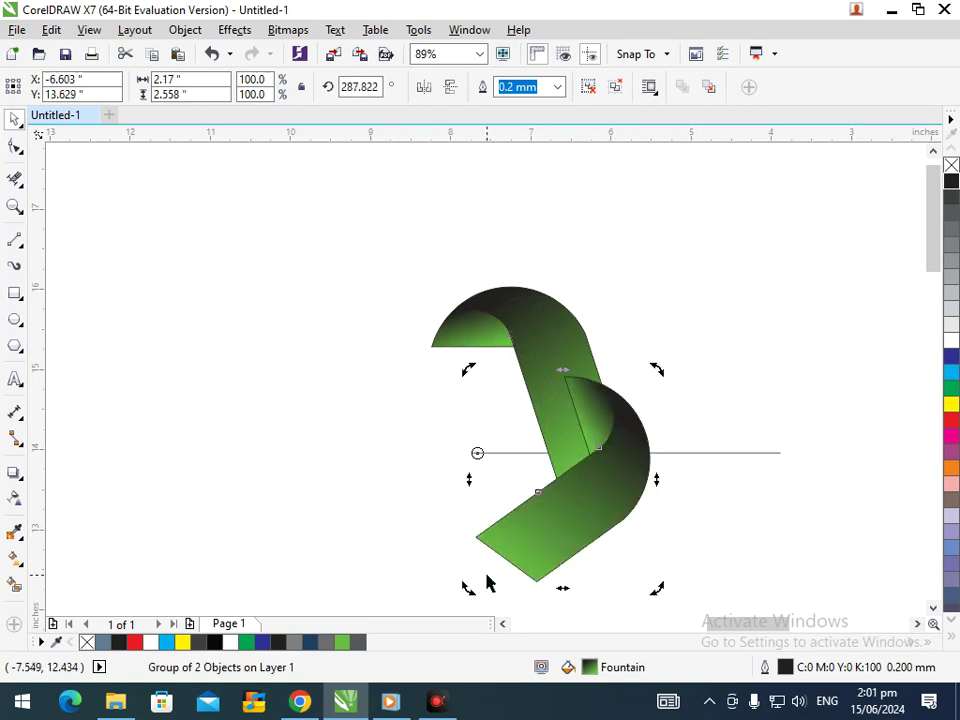
pyautogui.hotkey('ctrl', 'r')
pyautogui.hotkey('ctrl', 'r')
pyautogui.hotkey('ctrl', 'r')
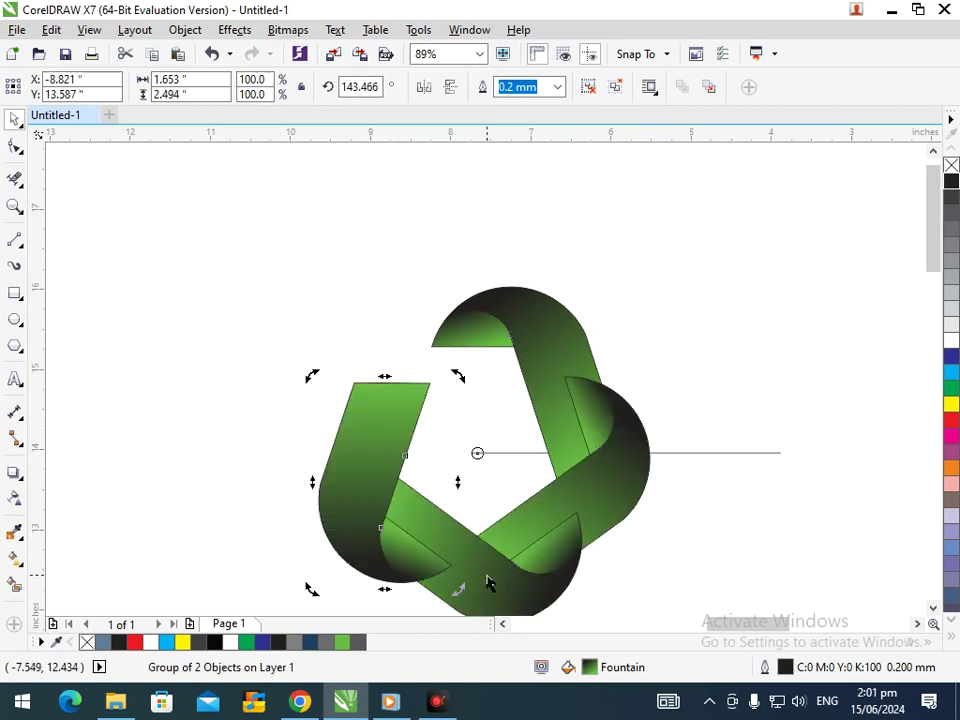
pyautogui.rightClick(673, 373)
pyautogui.click(700, 358)
pyautogui.click(482, 429)
pyautogui.scroll(-5, 487, 433)
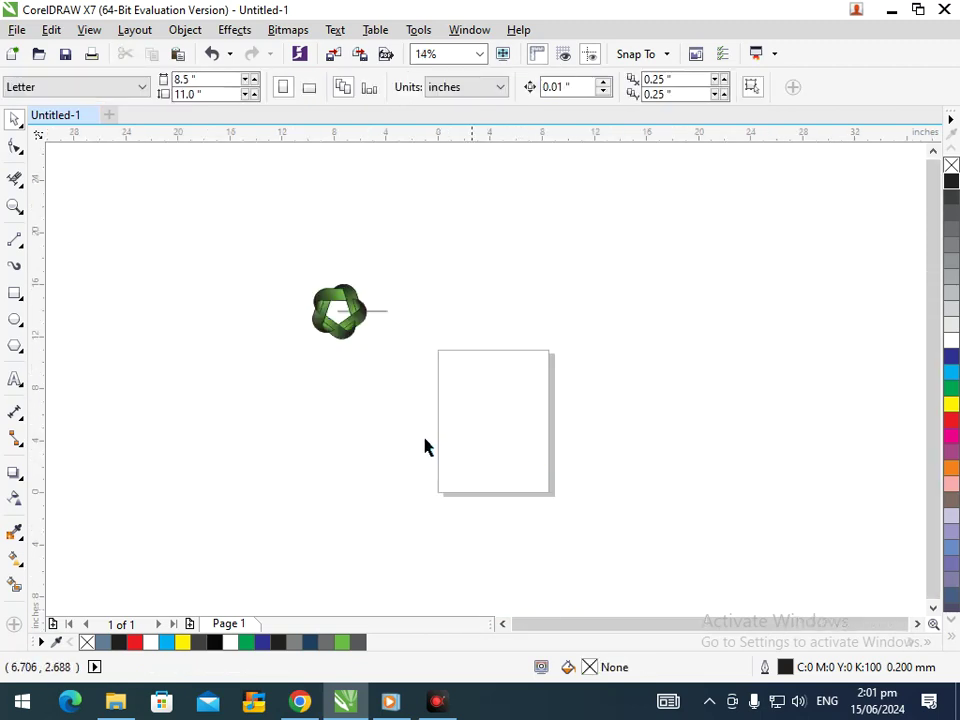
# Try moving the second group's rotation centre below the horizontal line's left end and repeating rotated copies around it.
pyautogui.scroll(4, 456, 375)
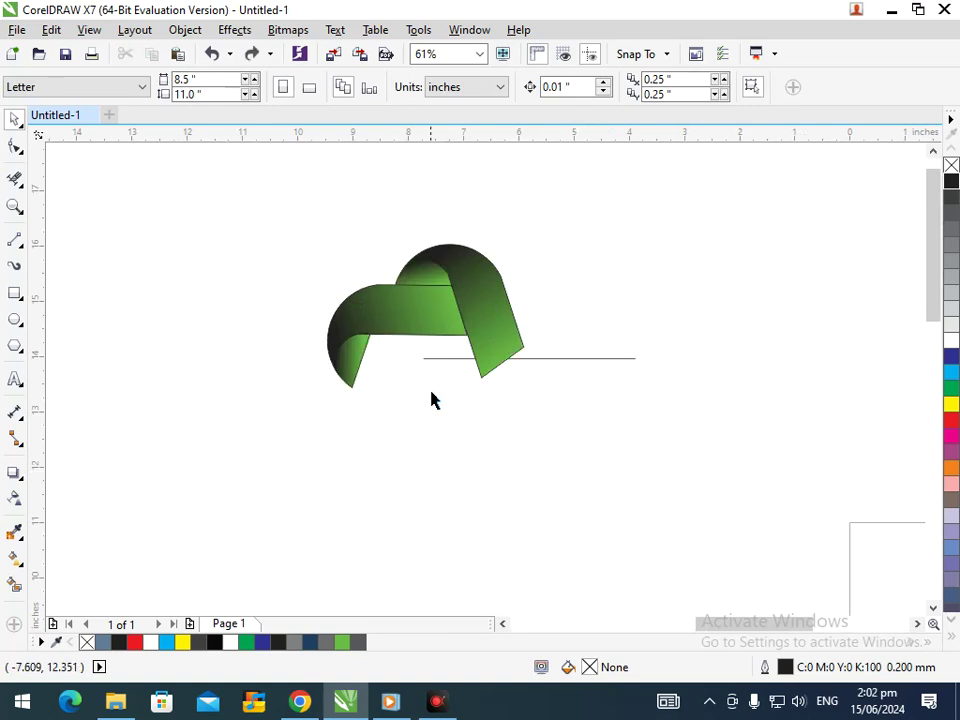
pyautogui.click(395, 319)
pyautogui.click(395, 319)
pyautogui.moveTo(321, 396); pyautogui.dragTo(446, 461)
pyautogui.press('Escape')
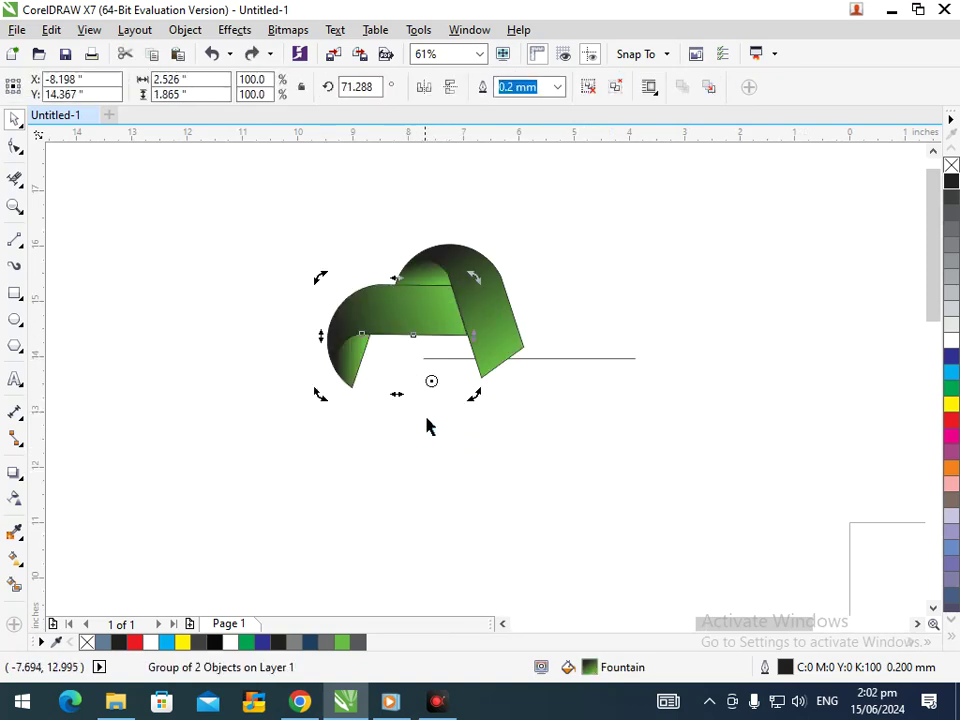
pyautogui.hotkey('ctrl', 'd')
pyautogui.hotkey('ctrl', 'd')
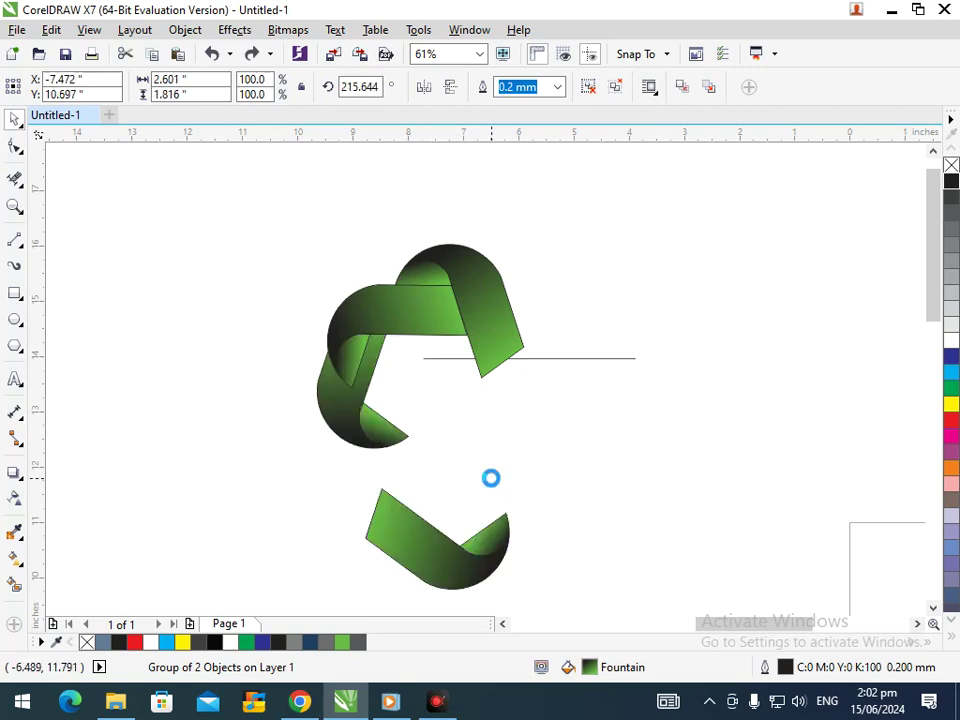
pyautogui.hotkey('ctrl', 'shift', 'z')
pyautogui.hotkey('ctrl', 'shift', 'z')
pyautogui.hotkey('ctrl', 'shift', 'z')
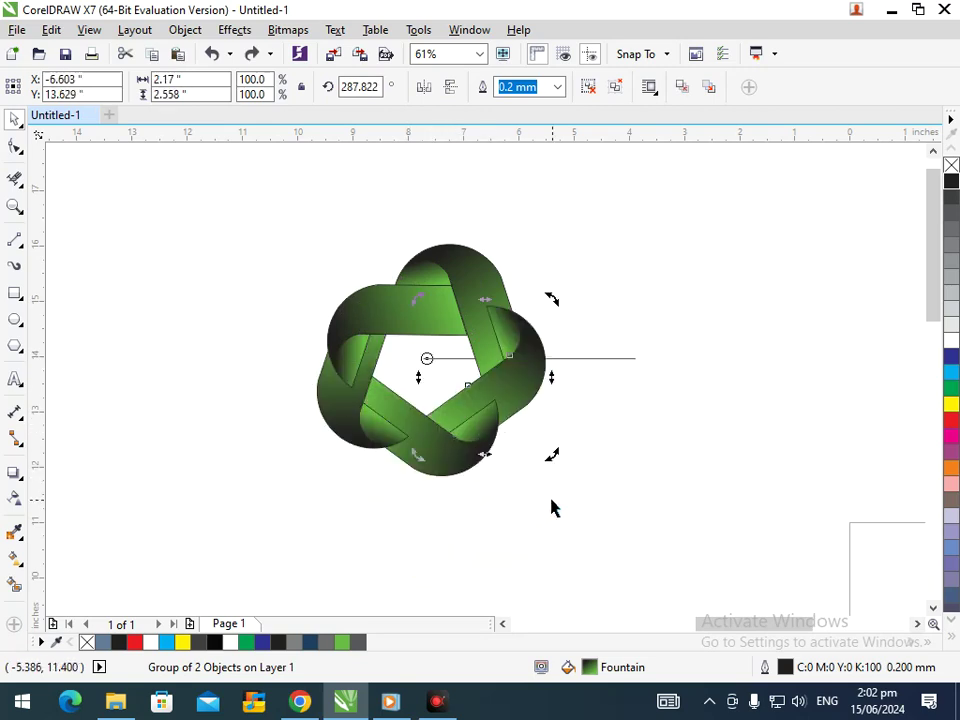
pyautogui.hotkey('ctrl', 'shift', 'z')
# Undo the repeated rotated copies of the group.
pyautogui.hotkey('ctrl', 'z')
pyautogui.hotkey('ctrl', 'z')
pyautogui.hotkey('ctrl', 'z')
pyautogui.hotkey('ctrl', 'z')
pyautogui.hotkey('ctrl', 'z')
pyautogui.hotkey('ctrl', 'z')
pyautogui.hotkey('ctrl', 'z')
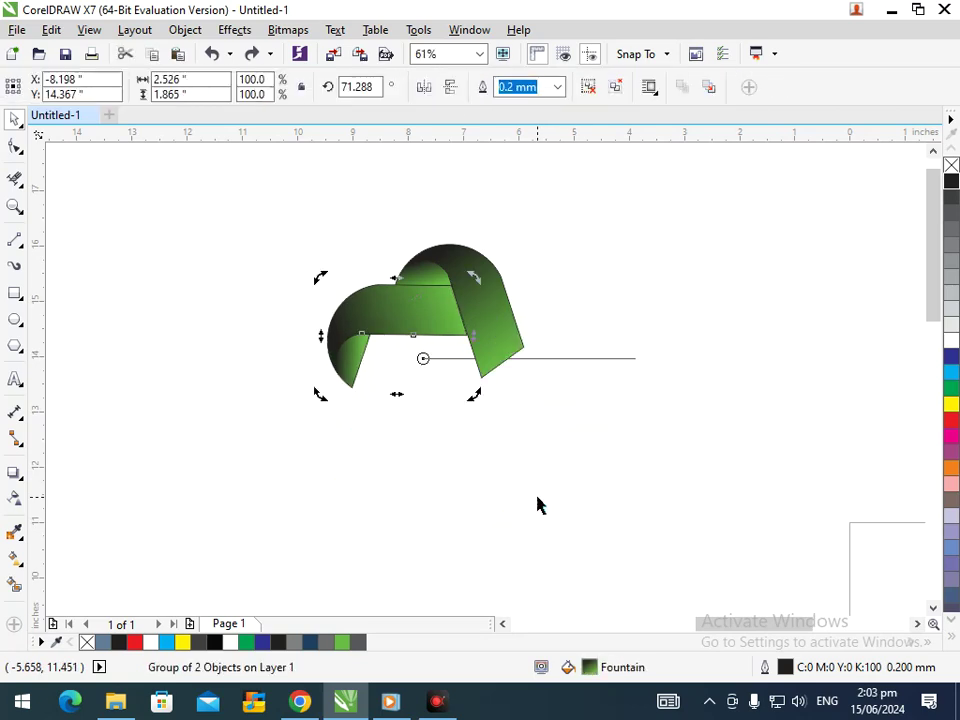
pyautogui.hotkey('ctrl', 'shift', 'z')
pyautogui.hotkey('ctrl', 'z')
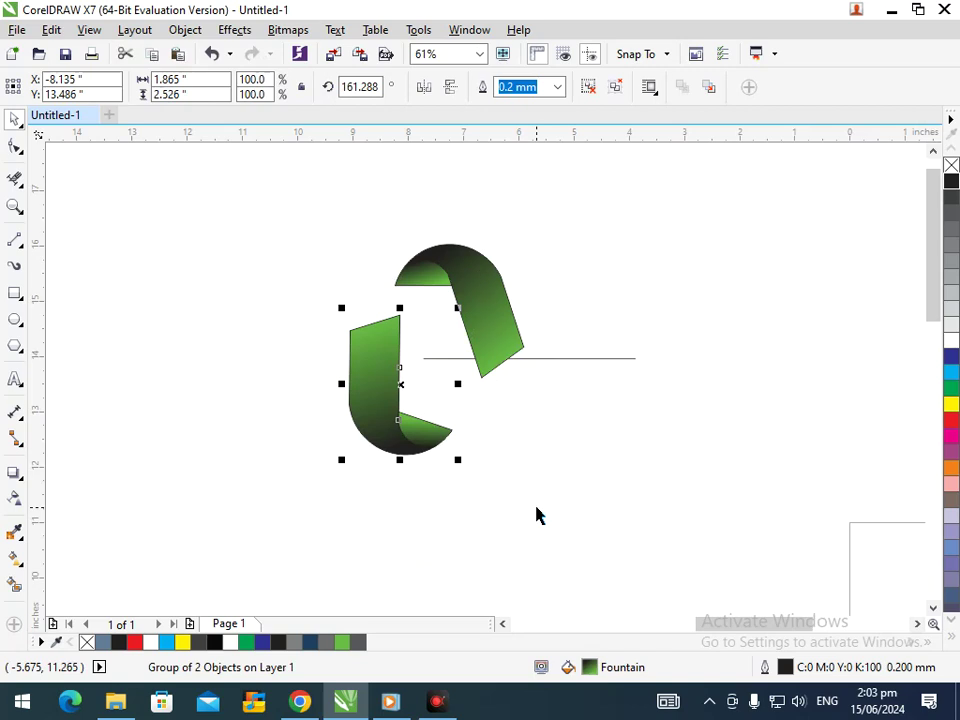
# Move the leftover rotated copy away from the original, delete it, and select the original group for rotation.
pyautogui.moveTo(414, 449); pyautogui.dragTo(153, 470)
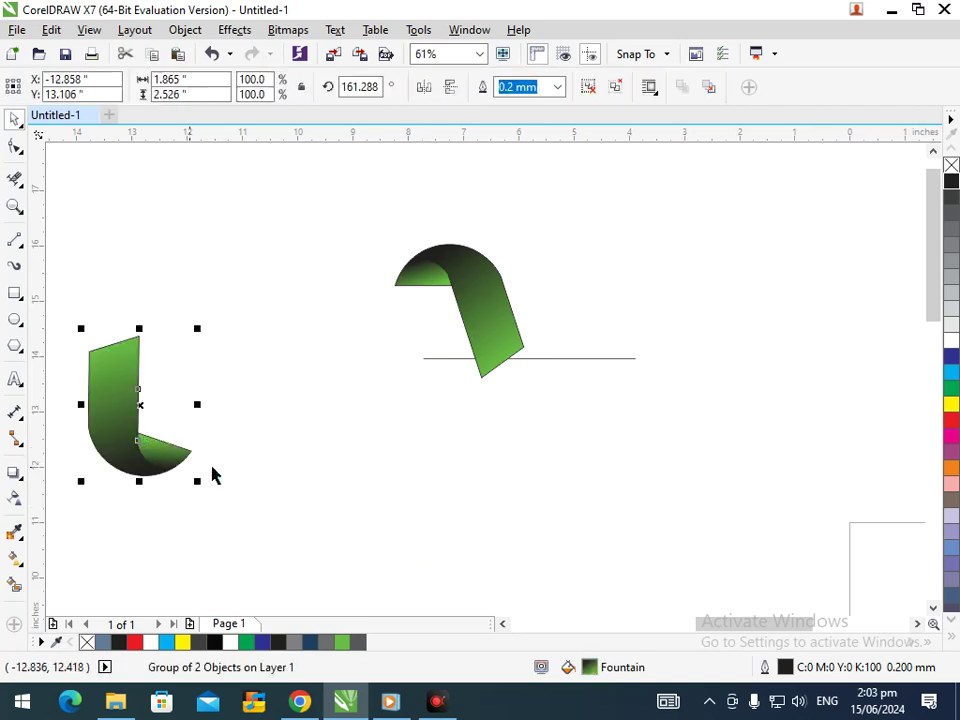
pyautogui.press('Delete')
pyautogui.click(446, 279)
pyautogui.click(446, 309)
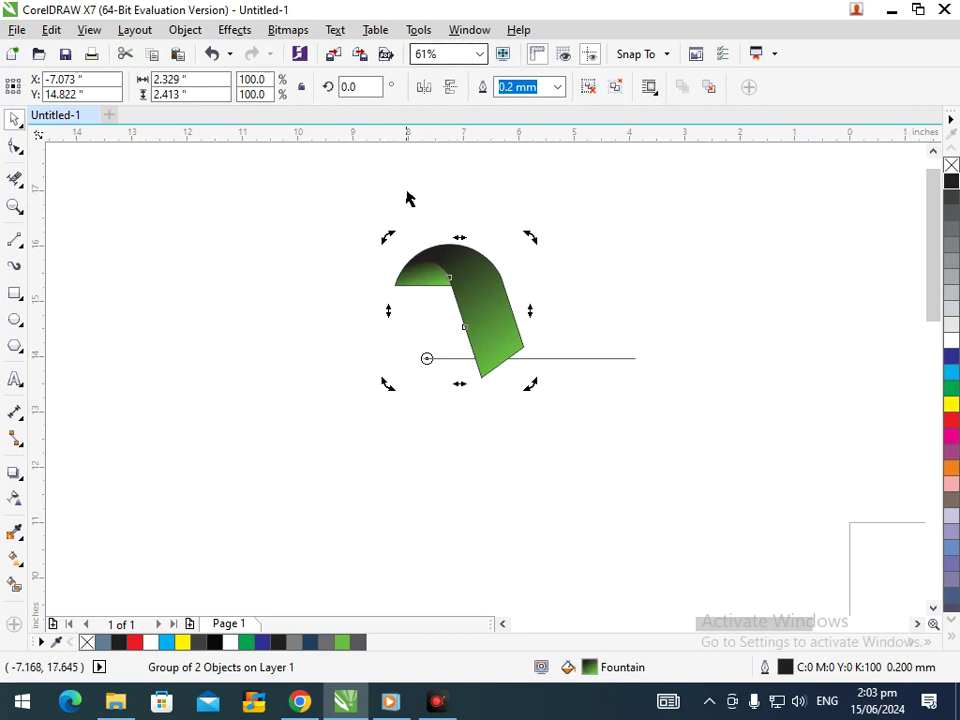
# Try rotating the original group about 71° around the horizontal line's left end.
pyautogui.moveTo(388, 239); pyautogui.dragTo(314, 358)
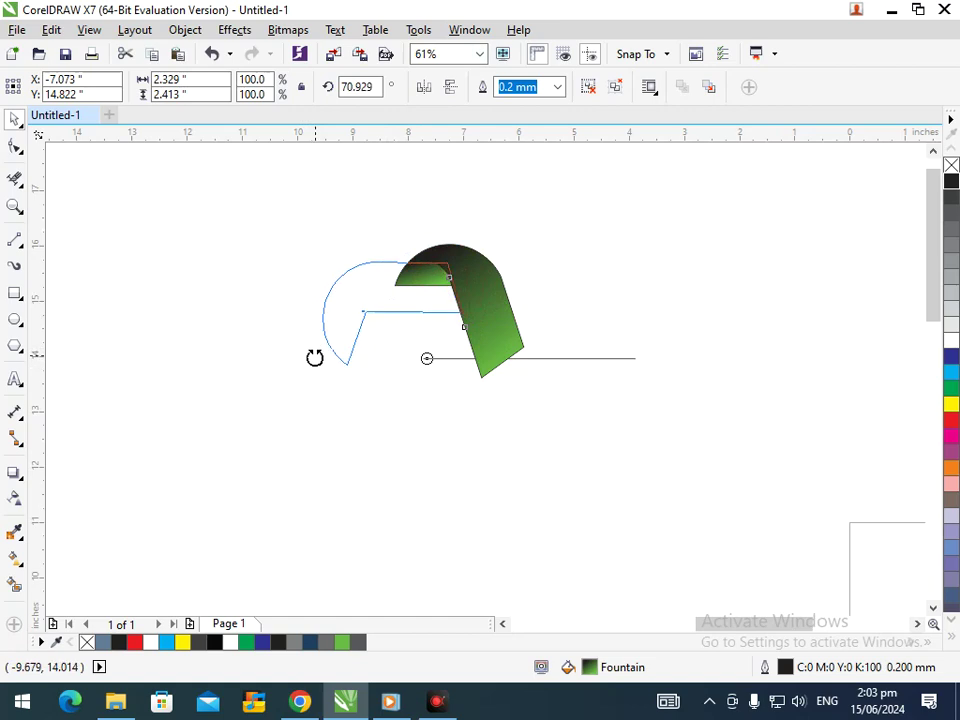
pyautogui.moveTo(314, 358); pyautogui.dragTo(317, 354)
pyautogui.hotkey('ctrl', 'z')
# Shift the horizontal line slightly downward and try rotating the group about 68° around the line's left end.
pyautogui.moveTo(536, 360); pyautogui.dragTo(533, 376)
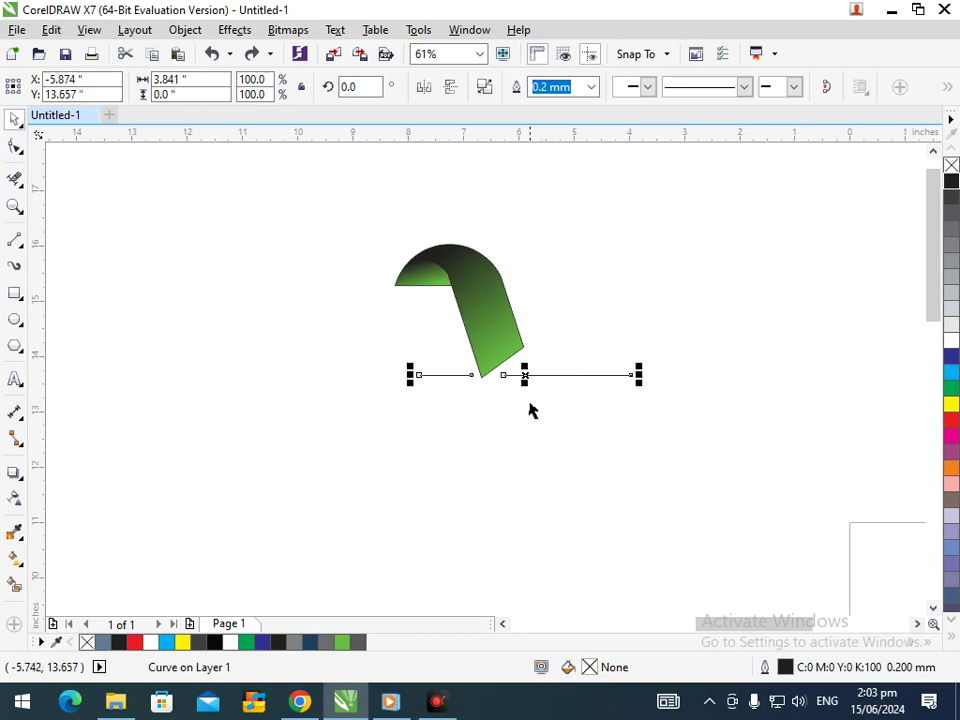
pyautogui.click(493, 347)
pyautogui.click(479, 334)
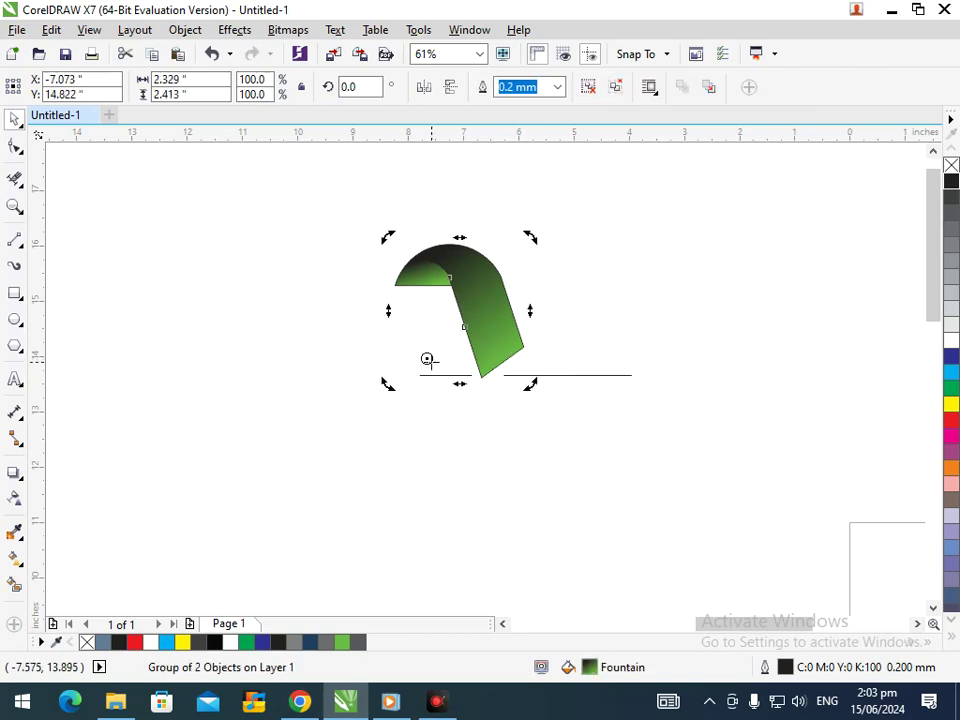
pyautogui.moveTo(388, 242); pyautogui.dragTo(351, 366)
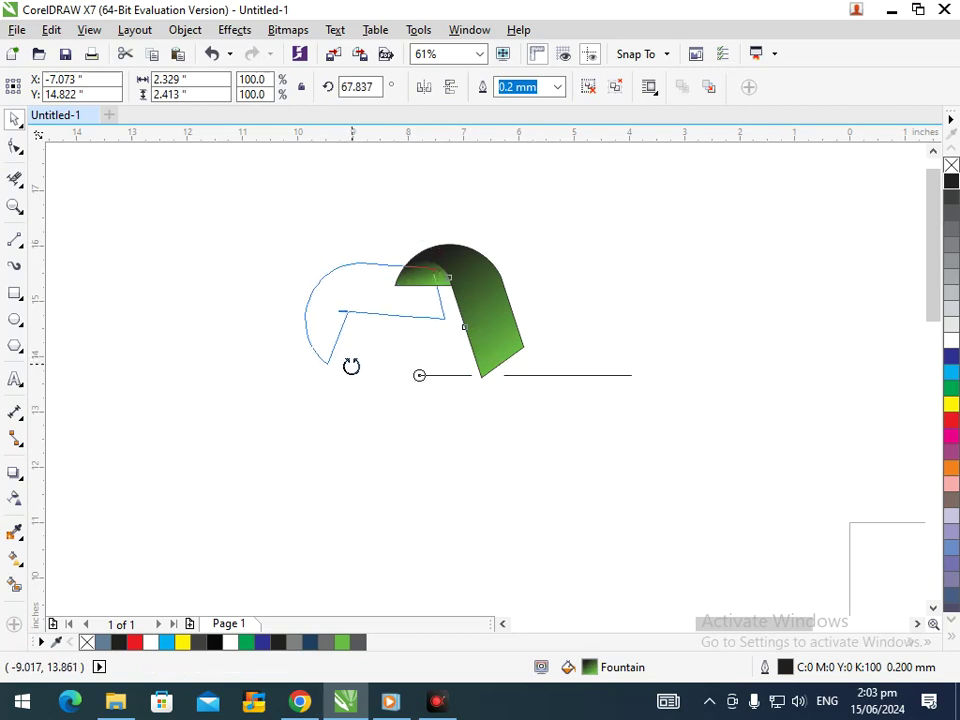
pyautogui.press('Escape')
# Set the group's rotation centre just above the line's left portion and rotate four copies around it in steps of about 73°.
pyautogui.moveTo(420, 375); pyautogui.dragTo(445, 375)
pyautogui.moveTo(388, 236); pyautogui.dragTo(329, 380)
pyautogui.hotkey('ctrl', 'z')
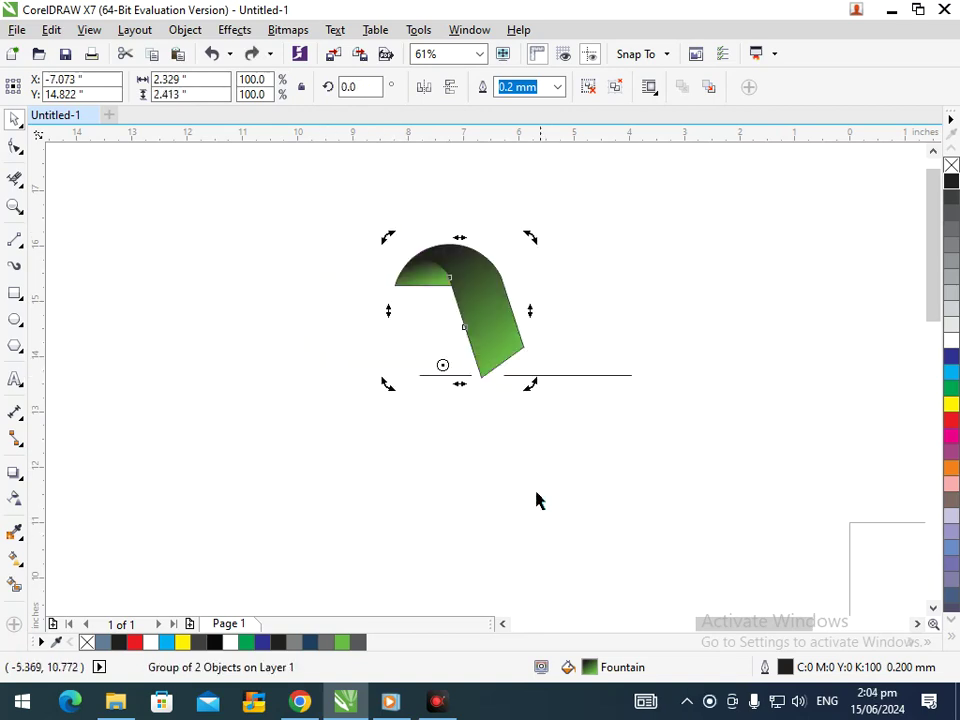
pyautogui.moveTo(387, 238); pyautogui.dragTo(336, 378)
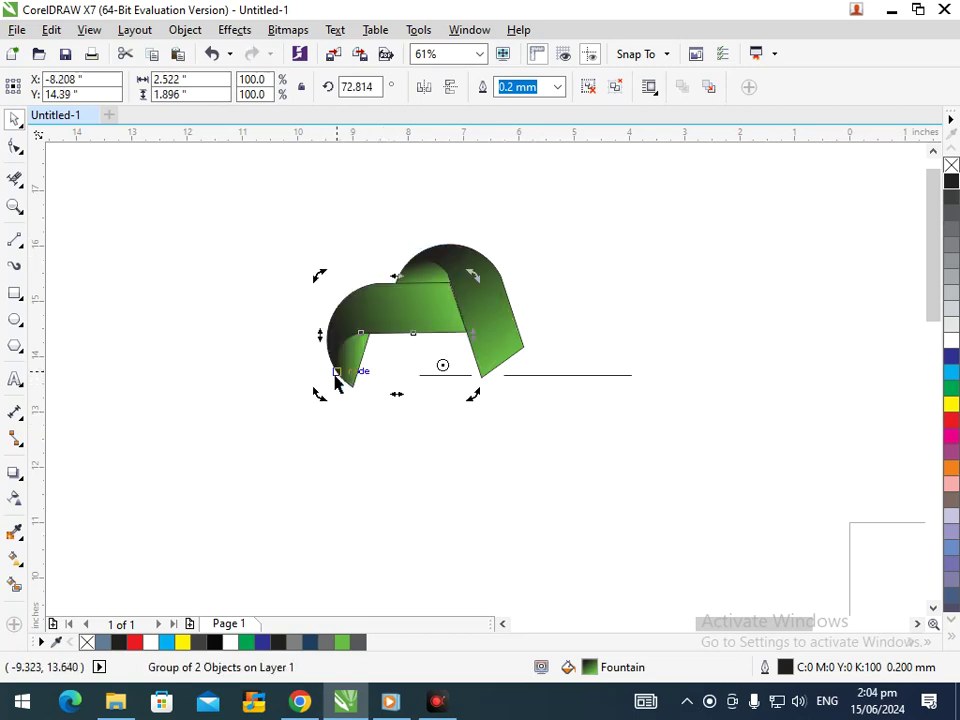
pyautogui.hotkey('ctrl', 'r')
pyautogui.hotkey('ctrl', 'r')
pyautogui.hotkey('ctrl', 'r')
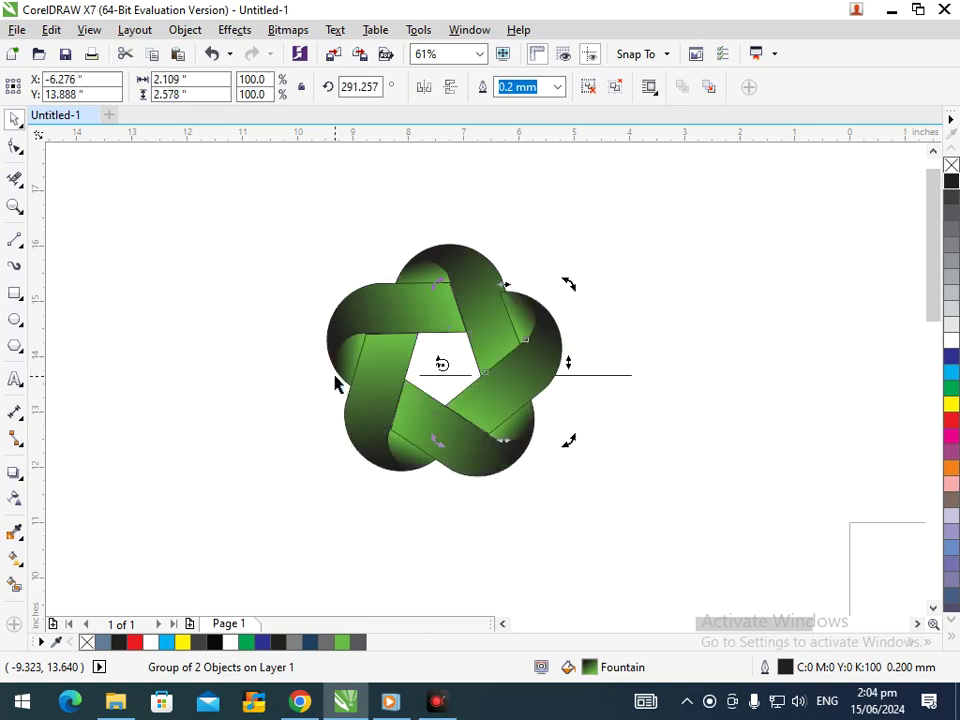
# Delete the horizontal guide line crossing the star.
pyautogui.click(588, 393)
pyautogui.click(605, 376)
pyautogui.press('Delete')
# Try setting the outline width of all five star parts to None.
pyautogui.moveTo(265, 210); pyautogui.dragTo(612, 596)
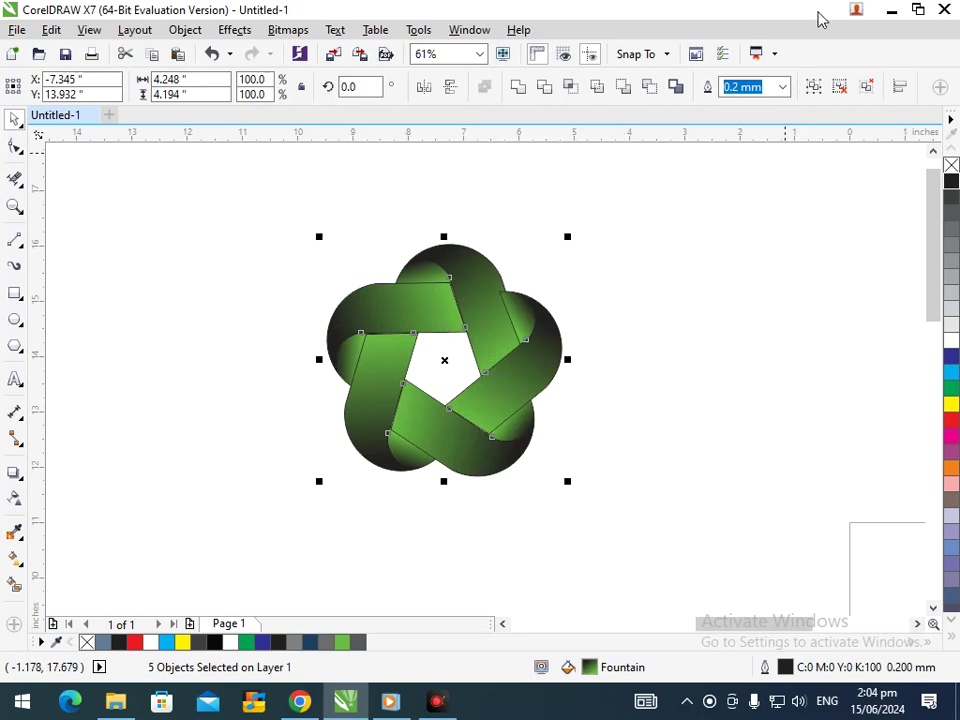
pyautogui.click(782, 87)
pyautogui.click(735, 106)
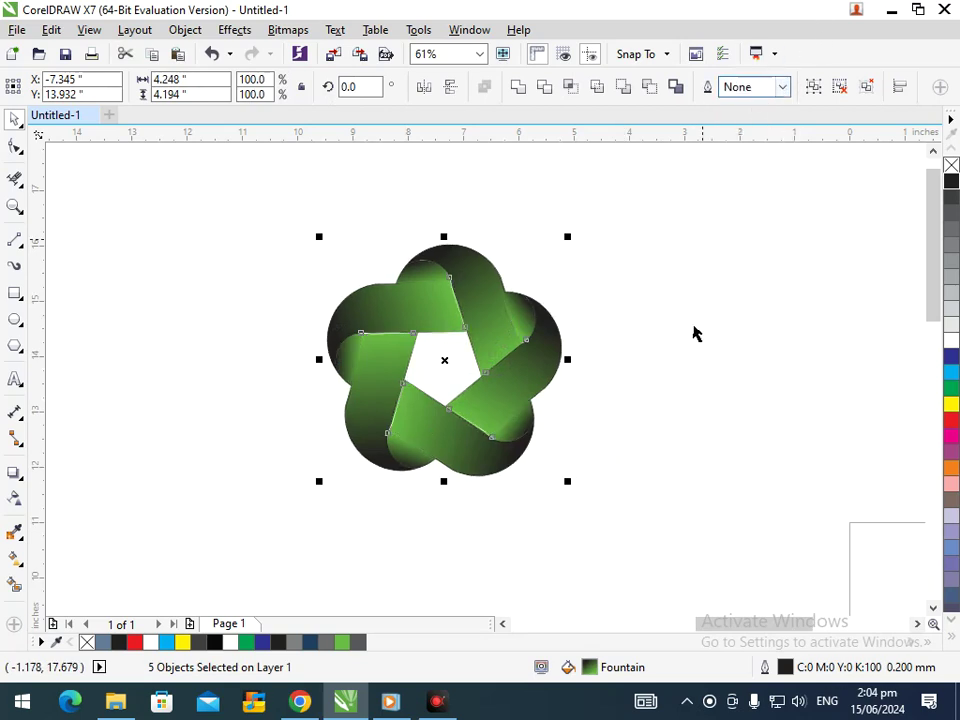
pyautogui.click(454, 360)
pyautogui.click(421, 327)
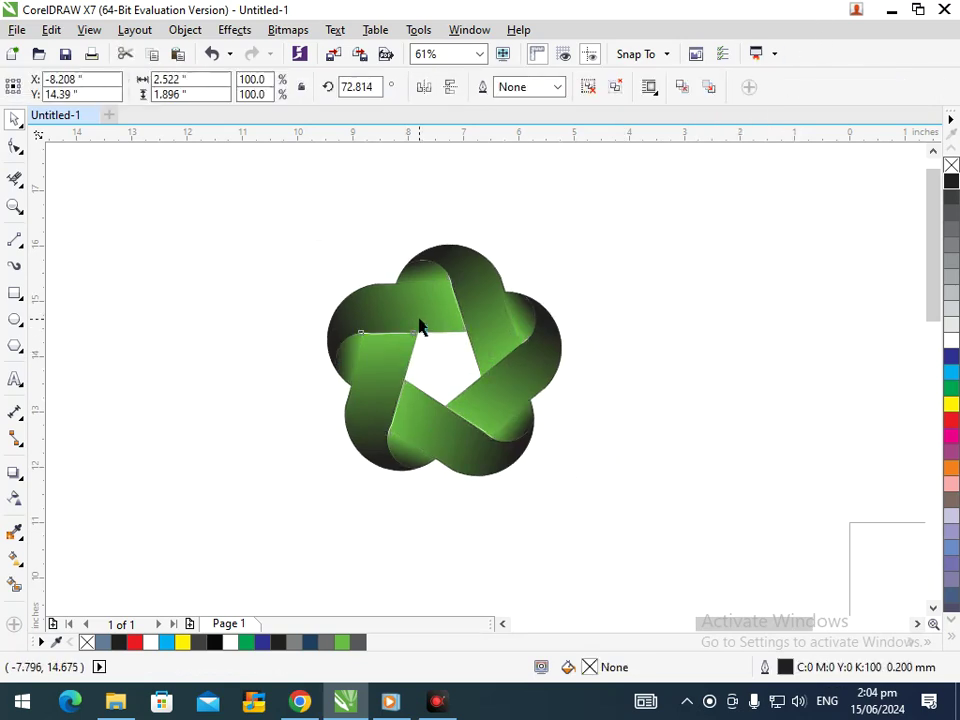
# Try a green outline on all five star parts and undo the outline changes.
pyautogui.moveTo(124, 212); pyautogui.dragTo(810, 489)
pyautogui.rightClick(951, 388)
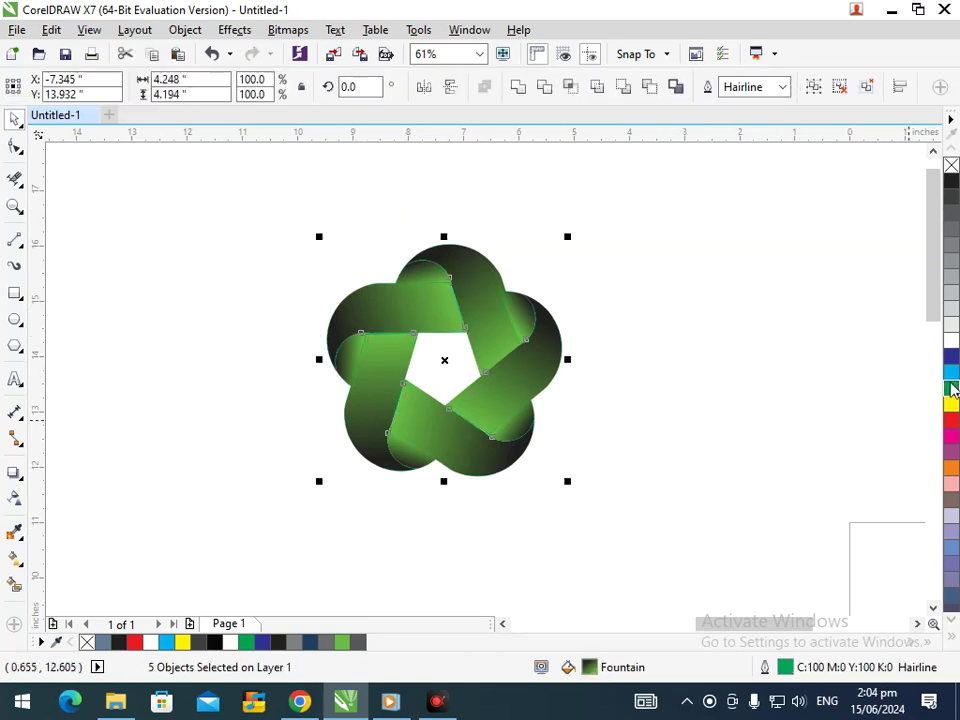
pyautogui.click(724, 431)
pyautogui.hotkey('ctrl', 'z')
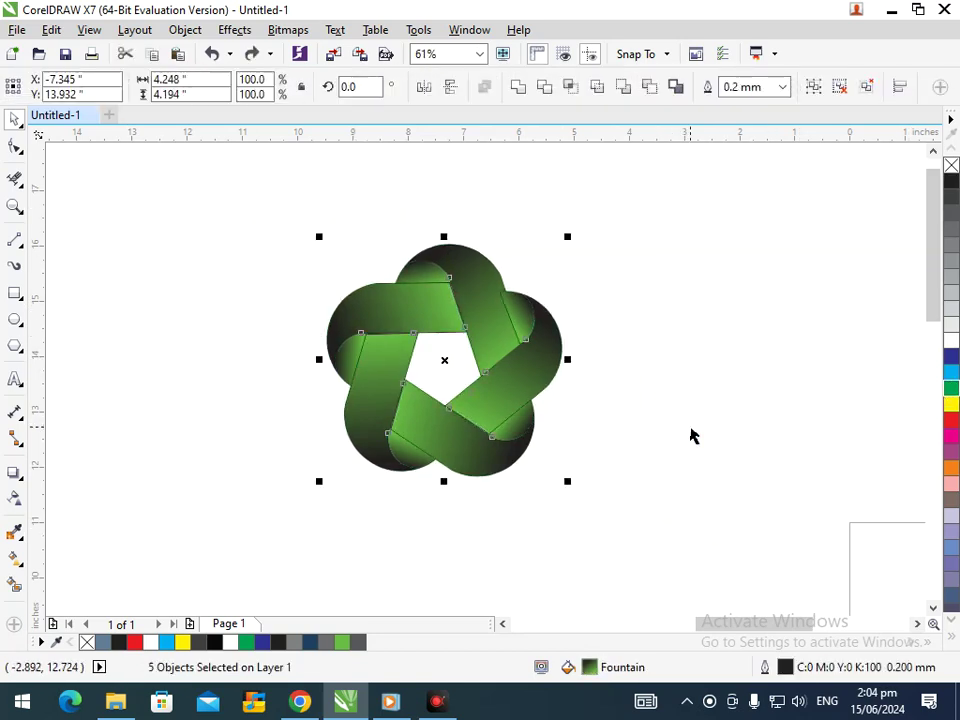
# Group the five star parts together and move the star about 5 inches to the left.
pyautogui.click(679, 433)
pyautogui.moveTo(299, 146); pyautogui.dragTo(639, 562)
pyautogui.hotkey('ctrl', 'g')
pyautogui.click(556, 492)
pyautogui.moveTo(482, 428); pyautogui.dragTo(207, 419)
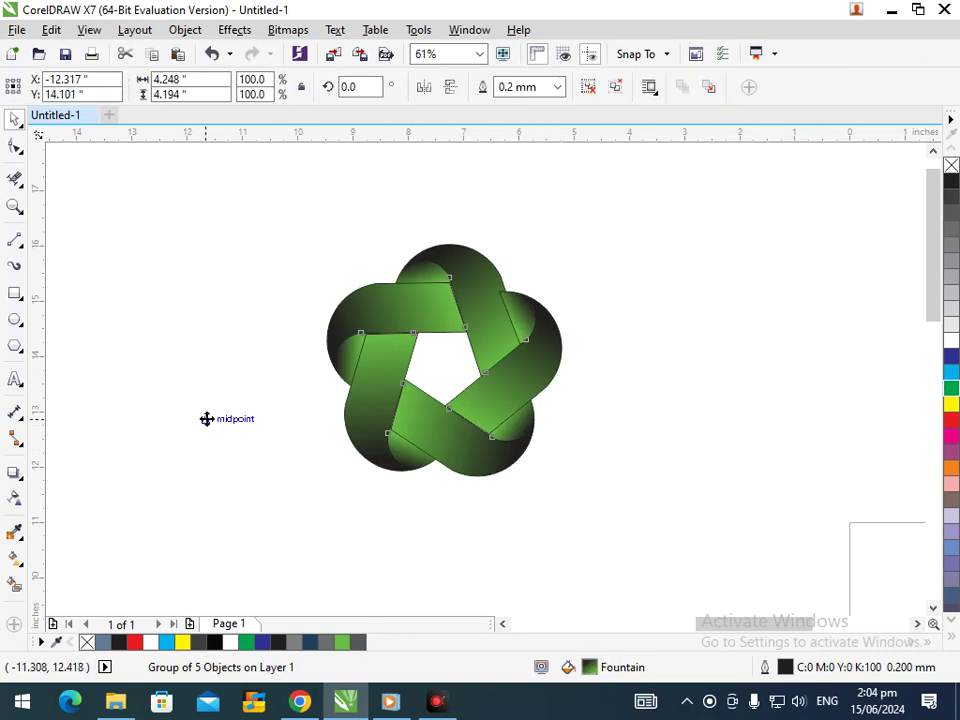
# Scale the grouped star to 95.7% and adjust its position slightly.
pyautogui.click(369, 394)
pyautogui.press('F2')
pyautogui.scroll(-3, 342, 343)
pyautogui.click(313, 386)
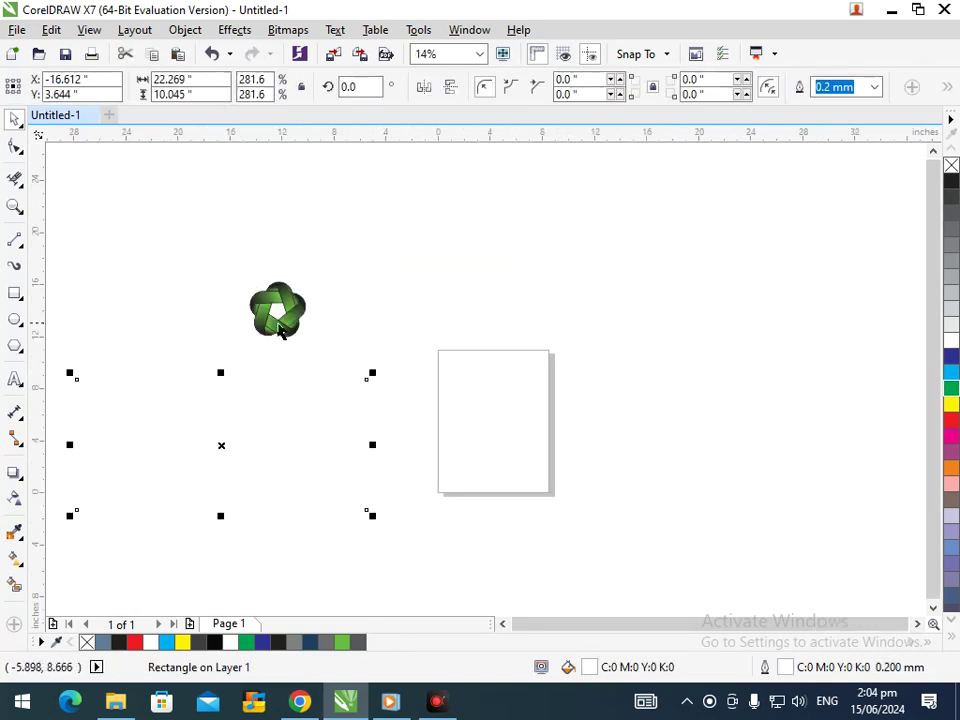
pyautogui.moveTo(286, 424); pyautogui.dragTo(260, 460)
pyautogui.click(369, 376)
pyautogui.press('F2')
pyautogui.moveTo(240, 275)
pyautogui.mouseDown()
pyautogui.moveTo(302, 349)
pyautogui.moveTo(317, 349)
pyautogui.mouseUp()
pyautogui.click(400, 410)
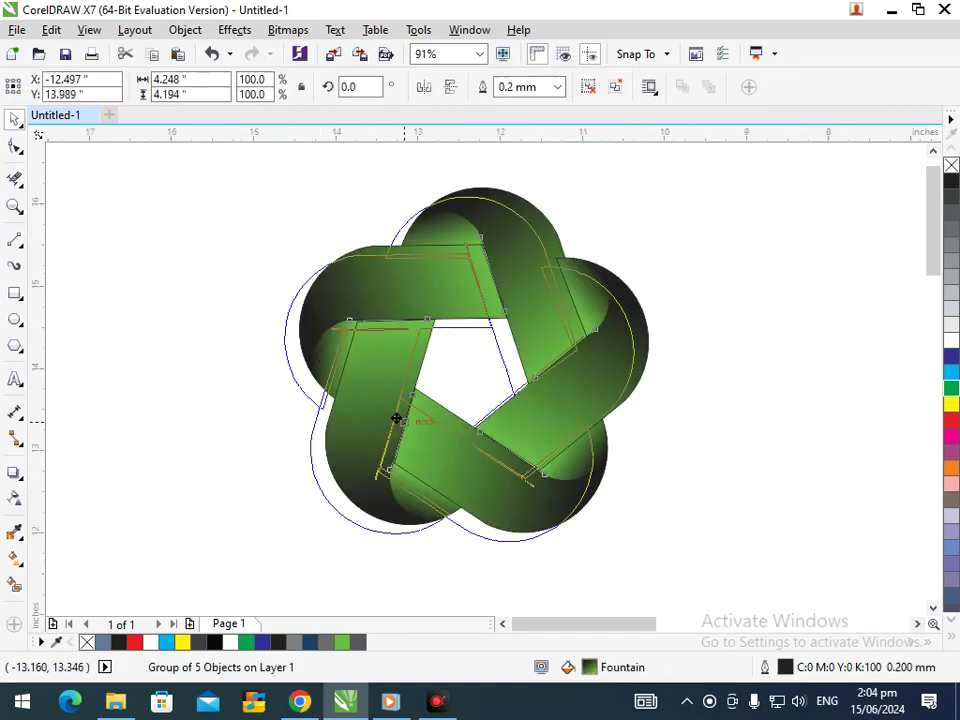
pyautogui.moveTo(262, 543)
pyautogui.mouseDown()
pyautogui.moveTo(276, 527)
pyautogui.moveTo(270, 543)
pyautogui.moveTo(270, 535)
pyautogui.mouseUp()
pyautogui.click(380, 586)
pyautogui.moveTo(471, 491); pyautogui.dragTo(490, 488)
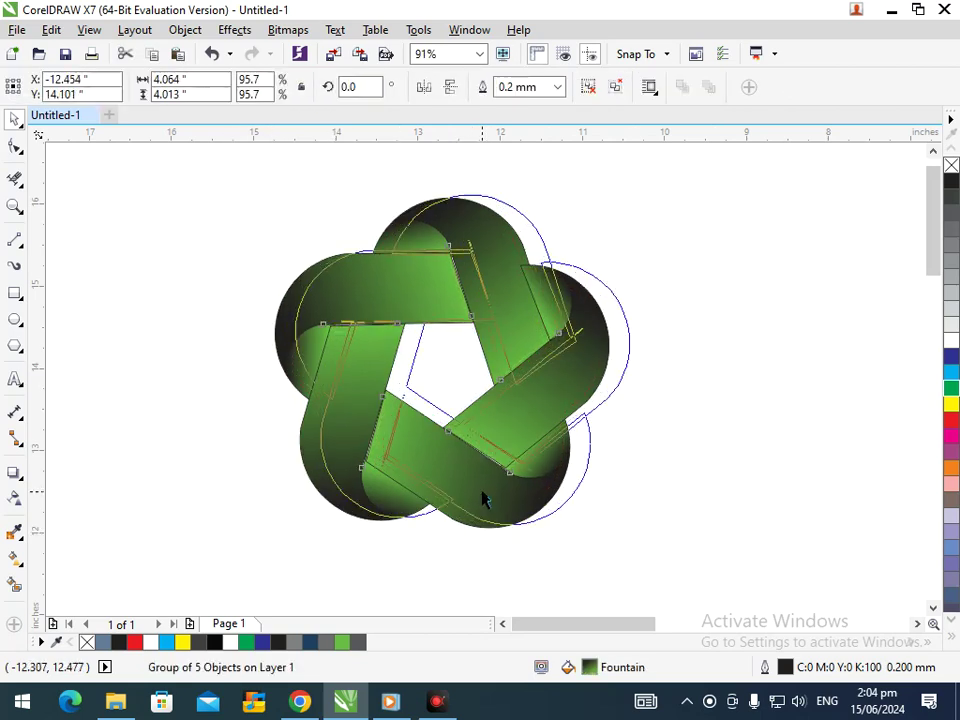
pyautogui.click(703, 484)
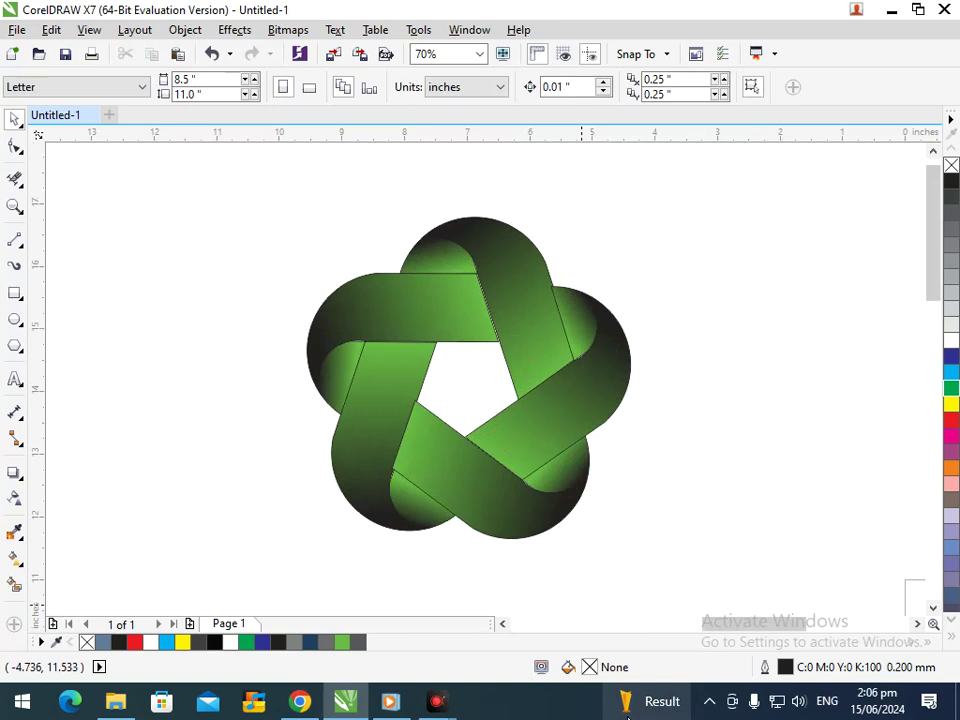
pyautogui.click(626, 714)
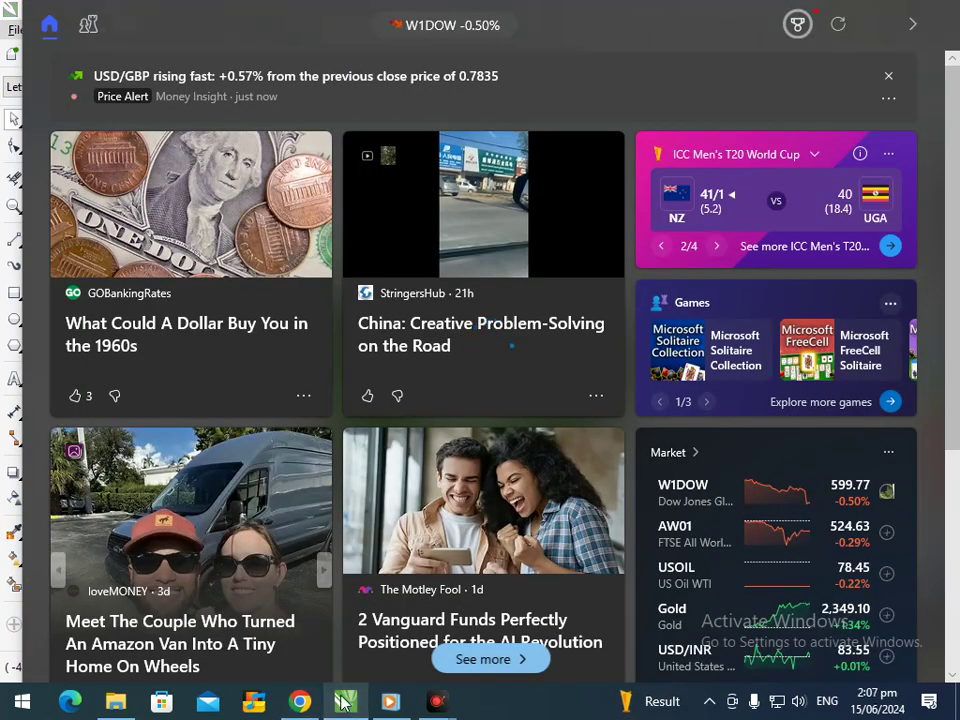
pyautogui.click(390, 703)
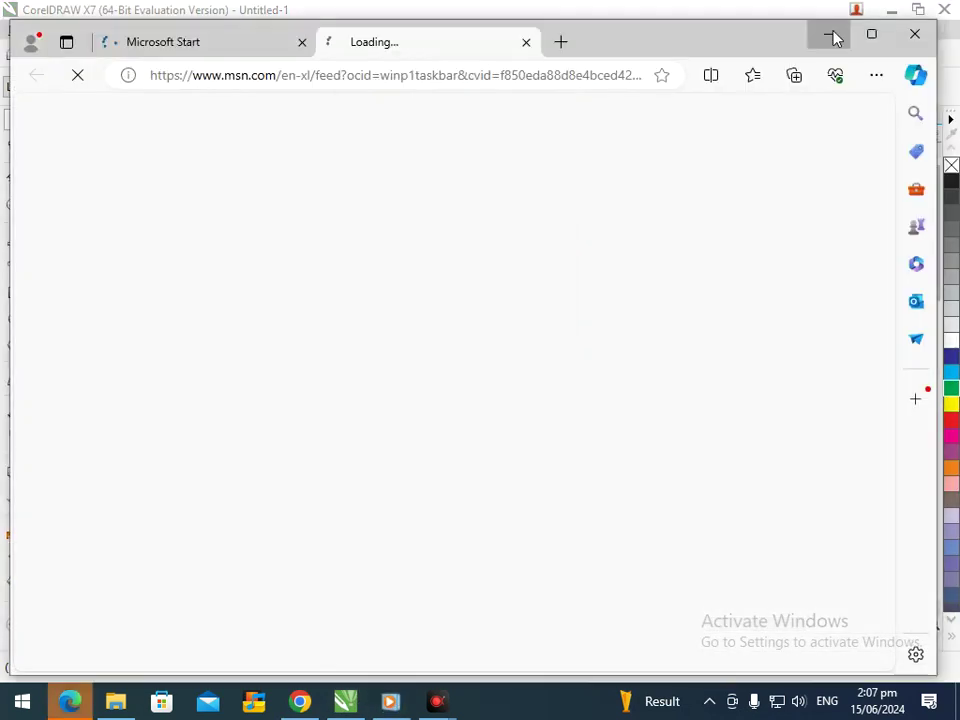
pyautogui.click(830, 35)
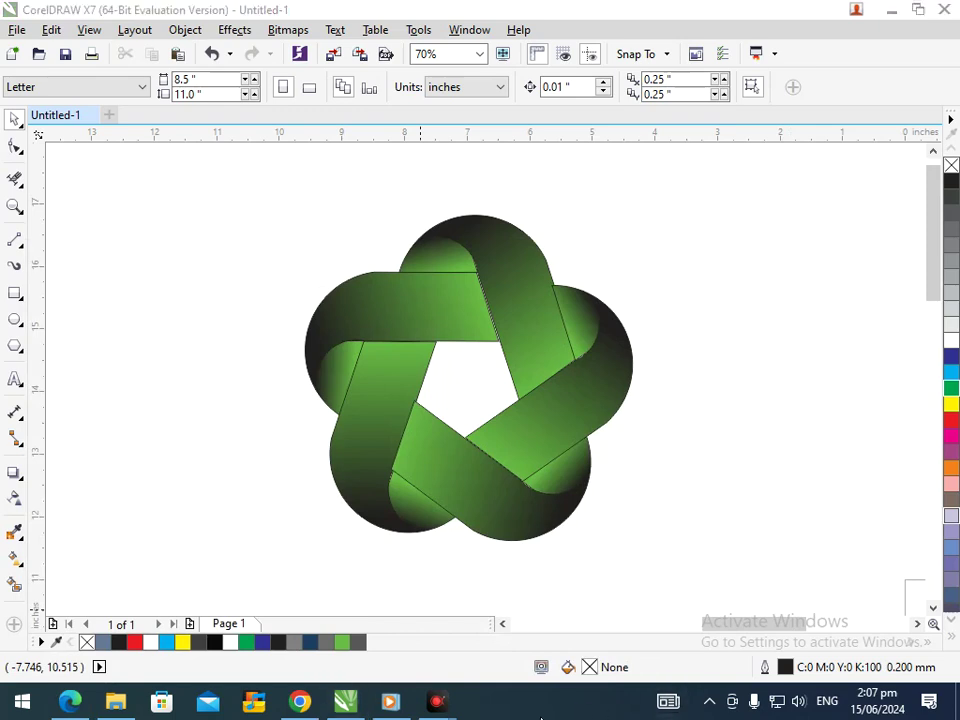